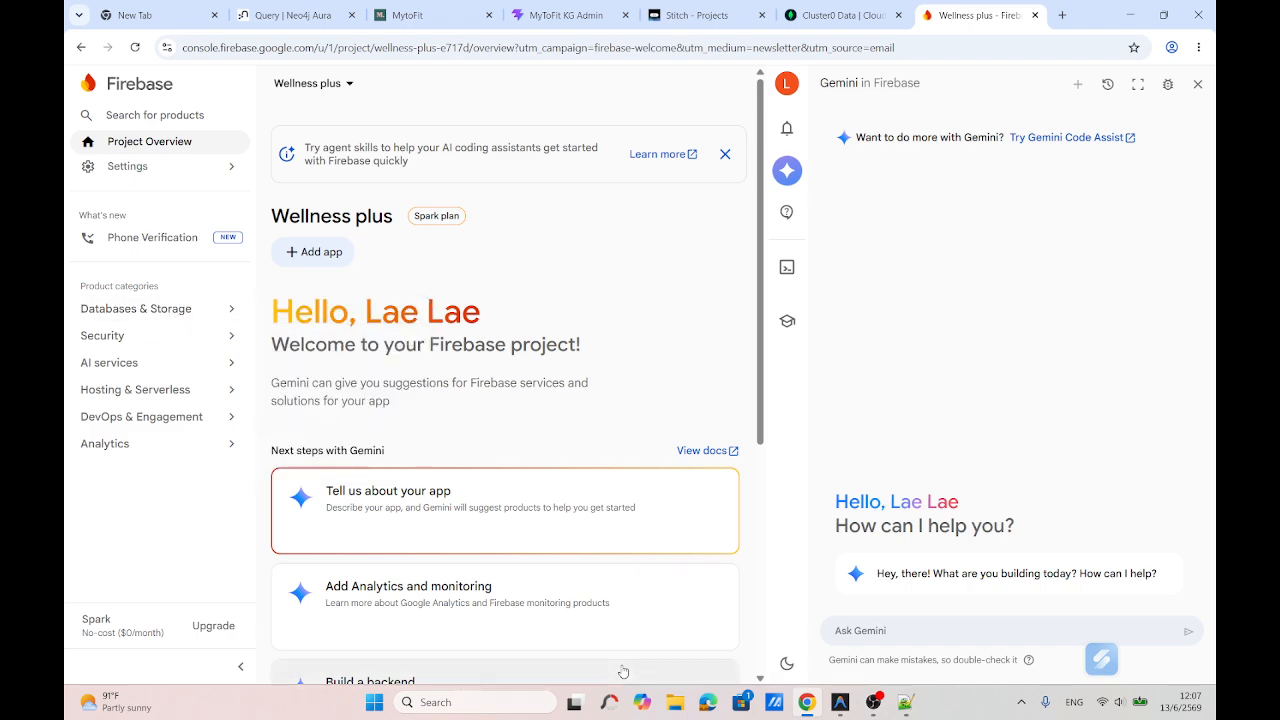
Step: Switch to Notepad++, review the web app registration instructions, and insert a blank line after the Web platform icon instruction
{"action": "left_click", "coordinate": [905, 702]}
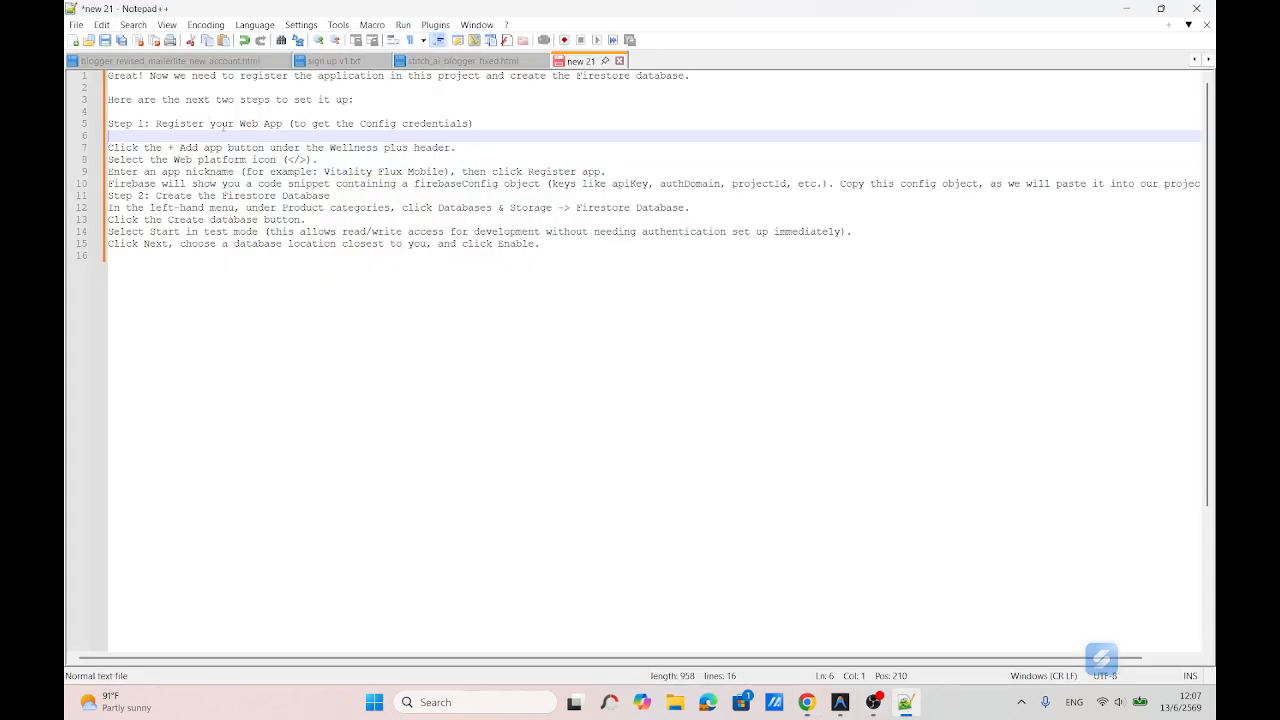
{"action": "left_click", "coordinate": [497, 122]}
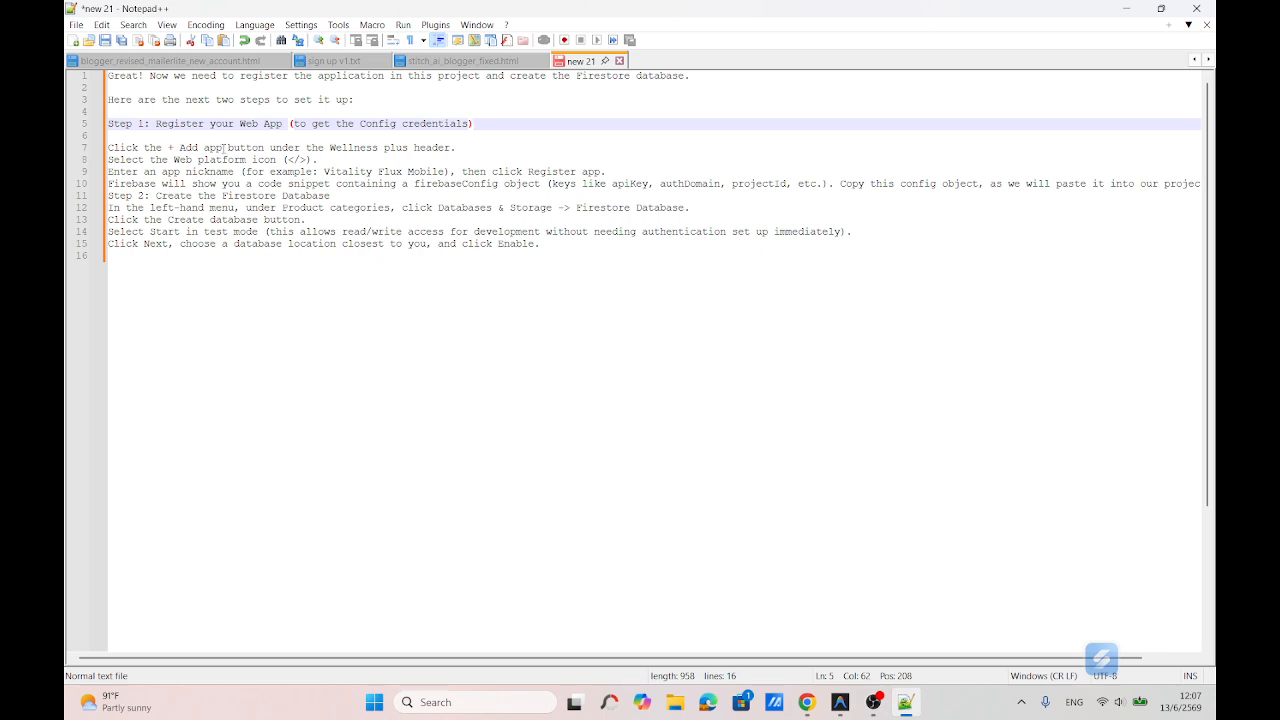
{"action": "left_click", "coordinate": [222, 148]}
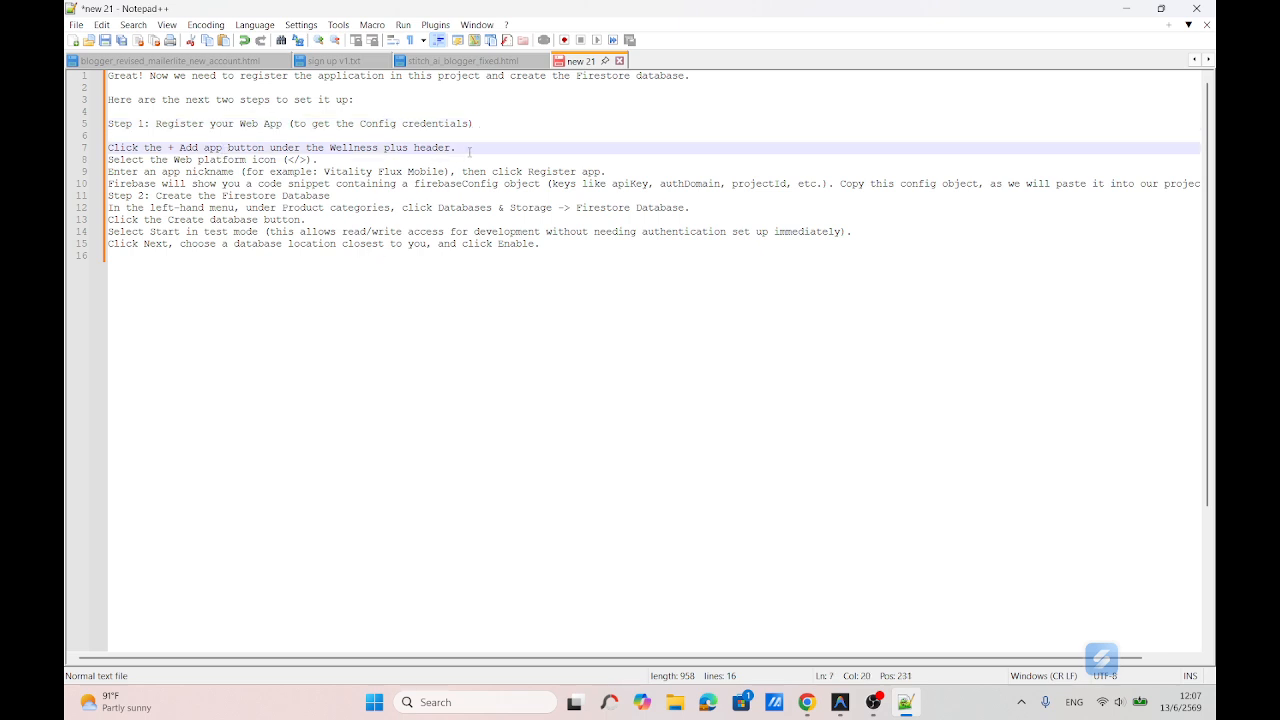
{"action": "left_click", "coordinate": [471, 149]}
{"action": "left_click", "coordinate": [323, 171]}
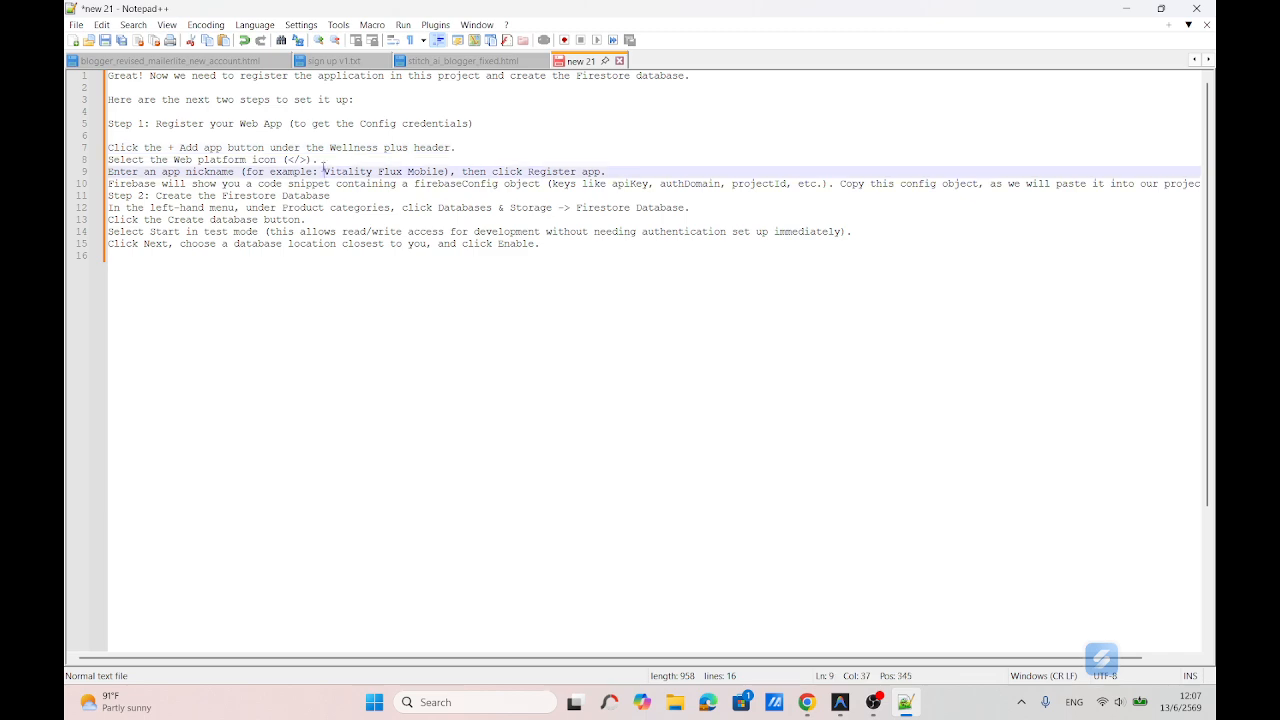
{"action": "left_click", "coordinate": [327, 162]}
{"action": "key", "text": "Return"}
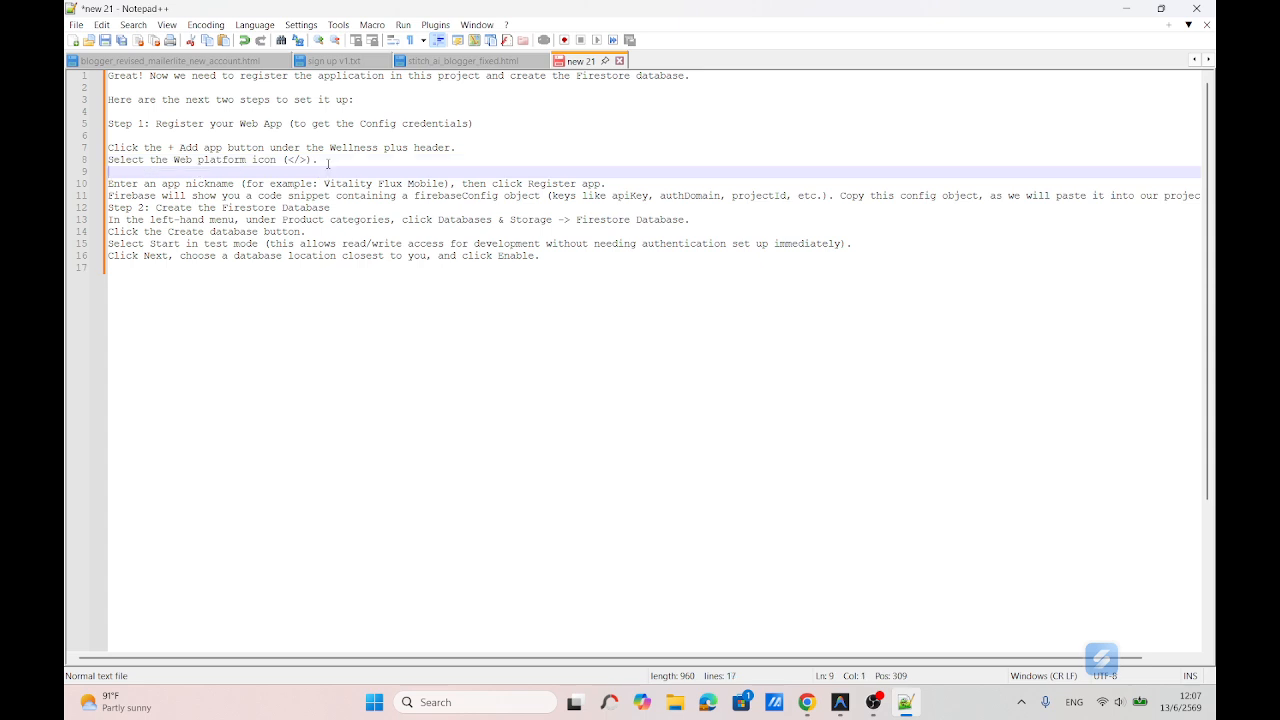
Step: Switch to Chrome and start adding a web app to the Wellness plus Firebase project
{"action": "left_click", "coordinate": [806, 702]}
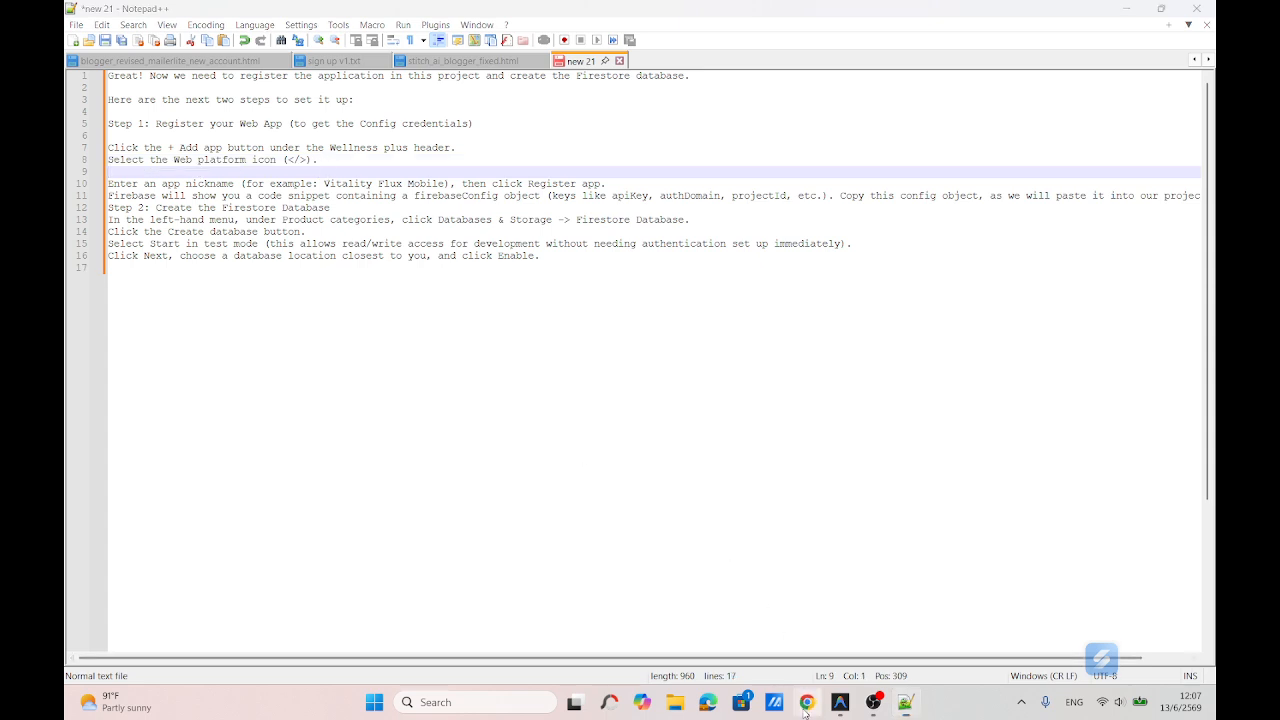
{"action": "mouse_move", "coordinate": [230, 174]}
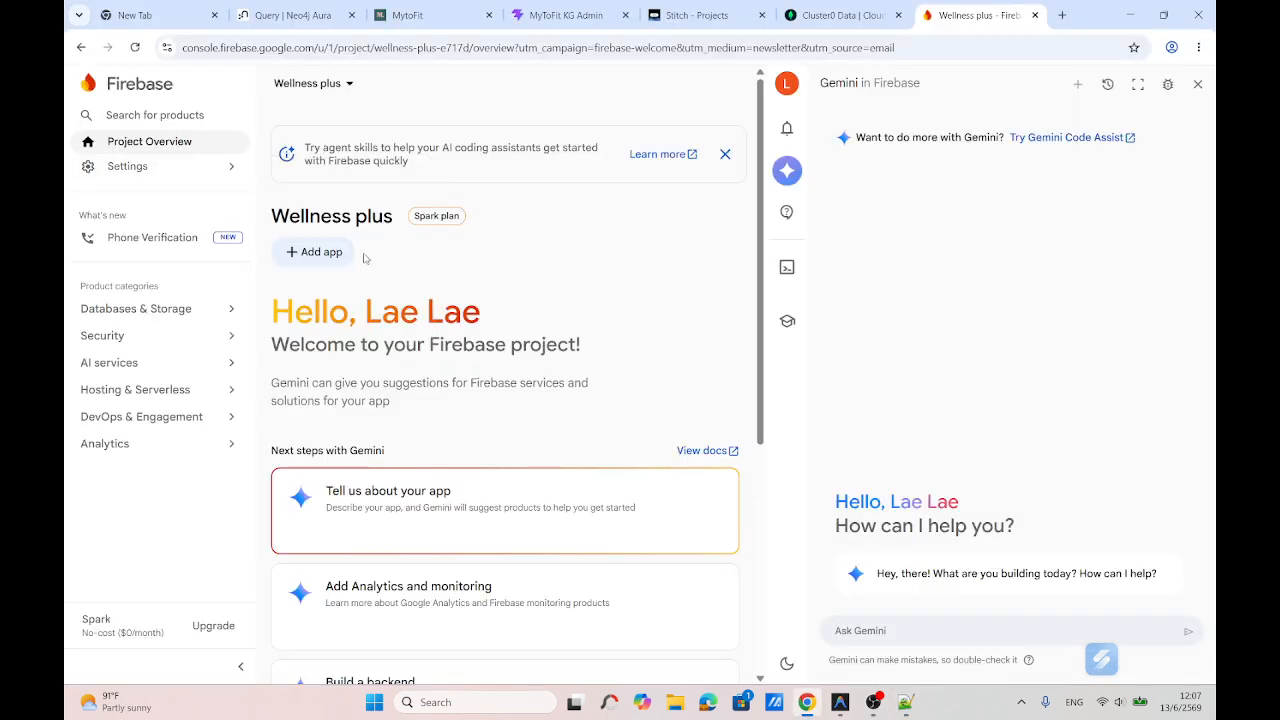
{"action": "left_click", "coordinate": [318, 253]}
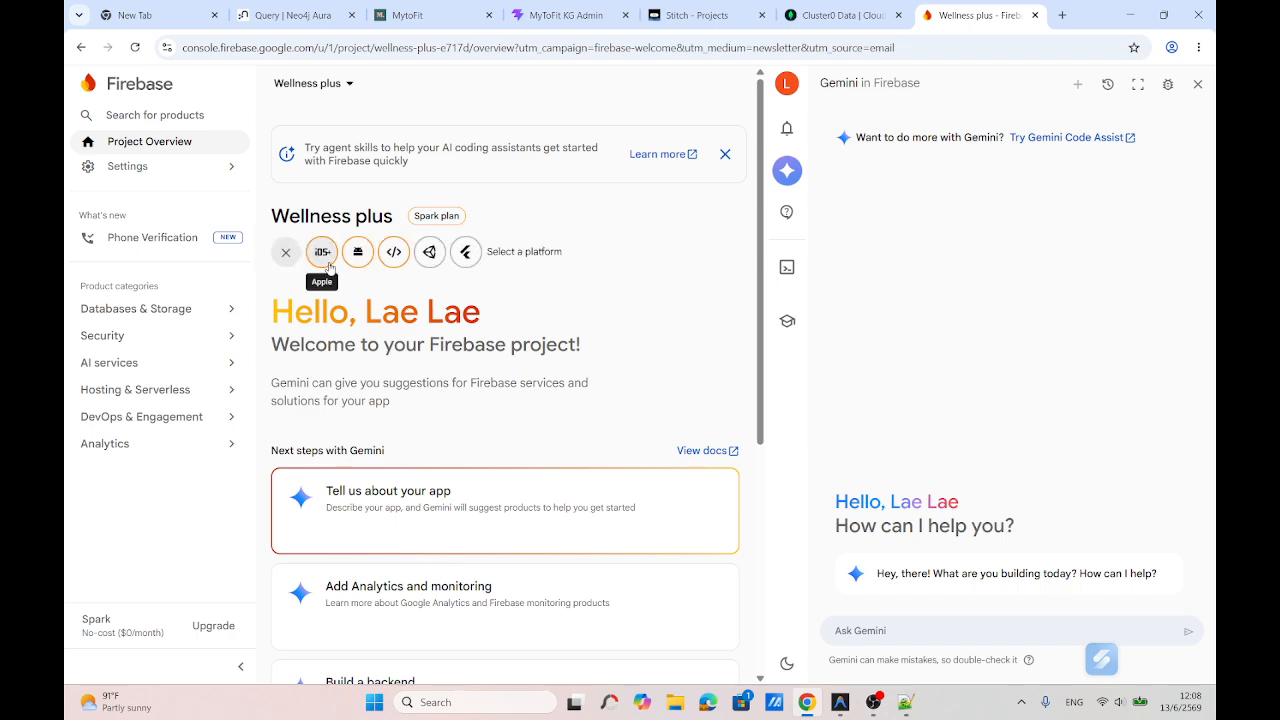
{"action": "left_click", "coordinate": [395, 254]}
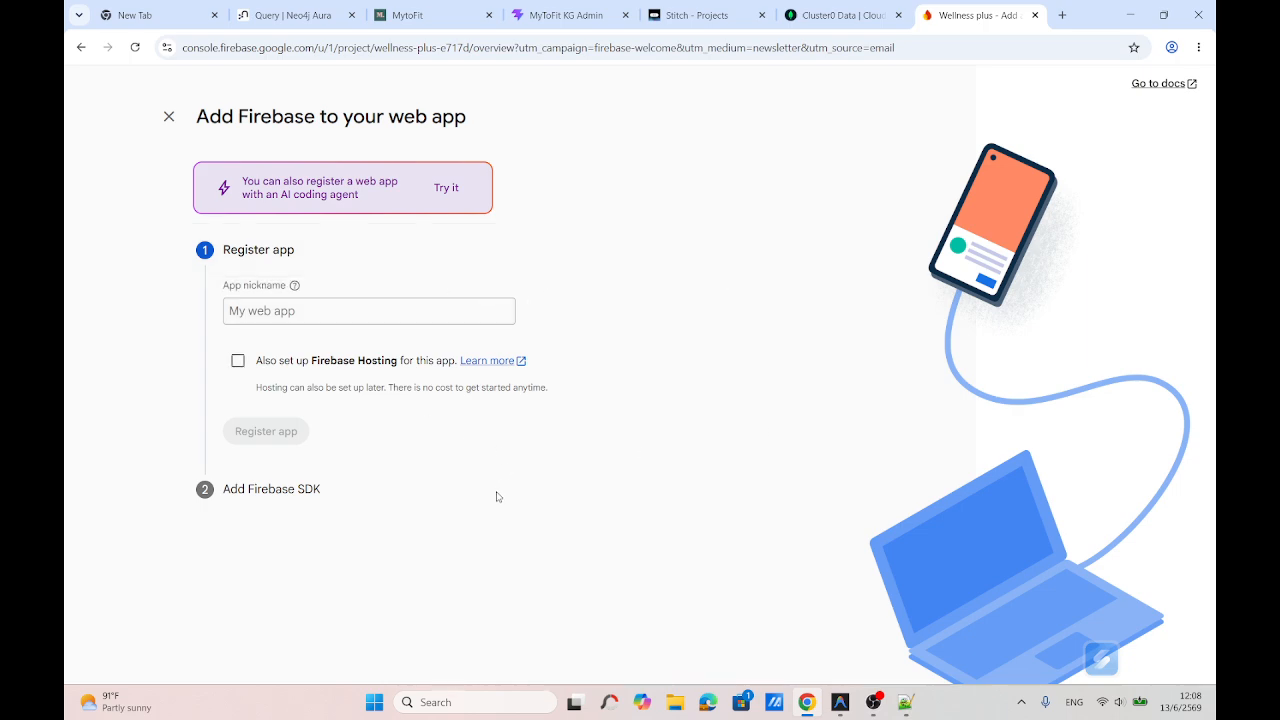
Step: Register the web app with the nickname "wellness" and Firebase Hosting set up for it
{"action": "left_click", "coordinate": [283, 309]}
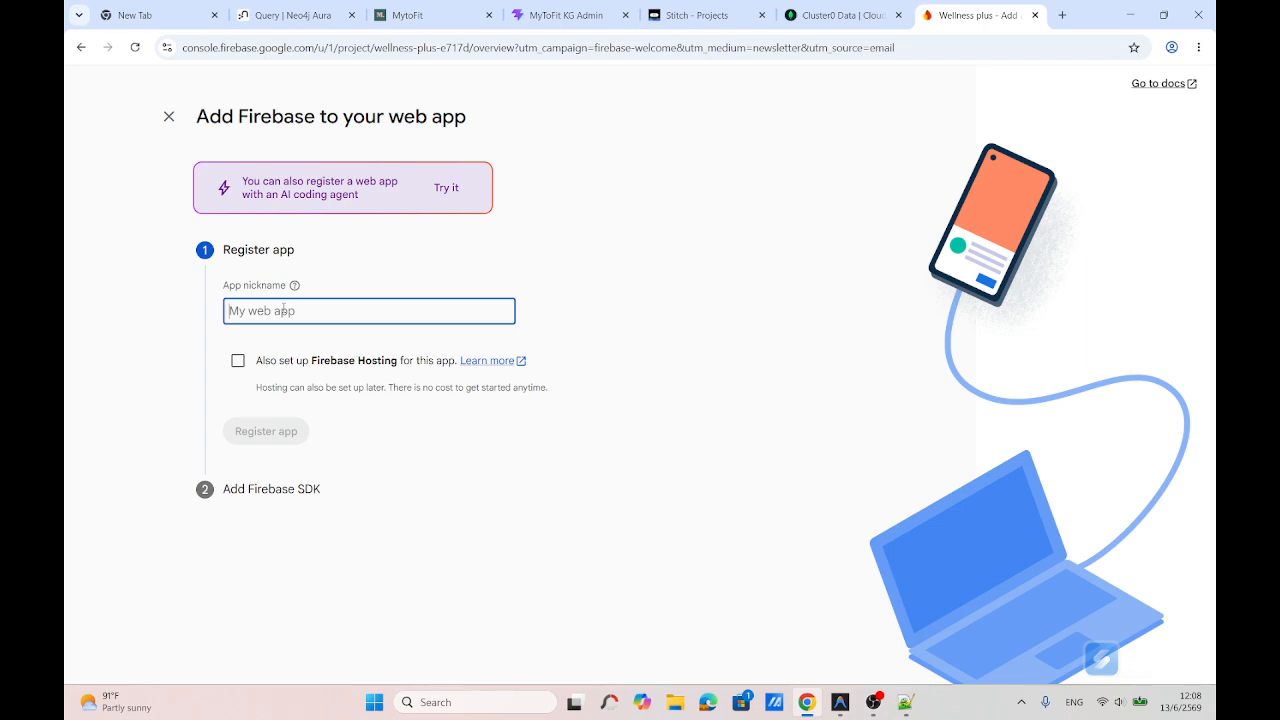
{"action": "type", "text": "we"}
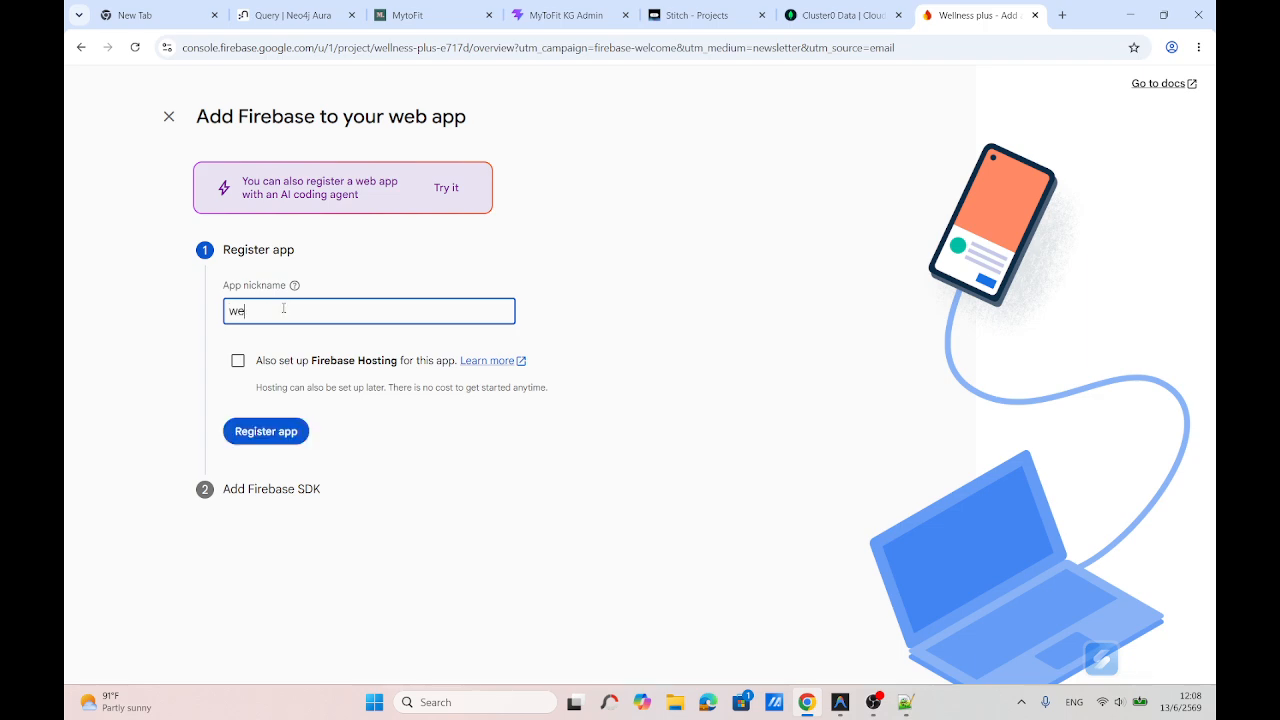
{"action": "type", "text": "llnexx"}
{"action": "type", "text": "ss"}
{"action": "left_click", "coordinate": [238, 362]}
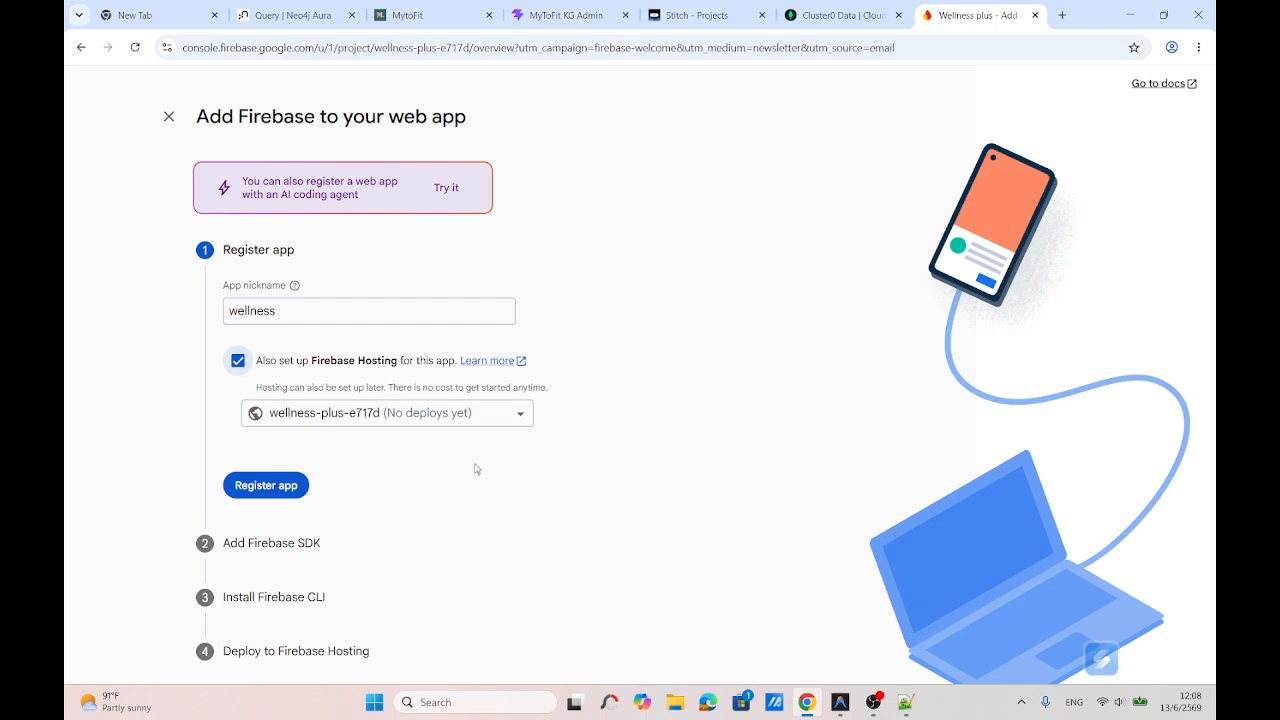
{"action": "left_click", "coordinate": [264, 493]}
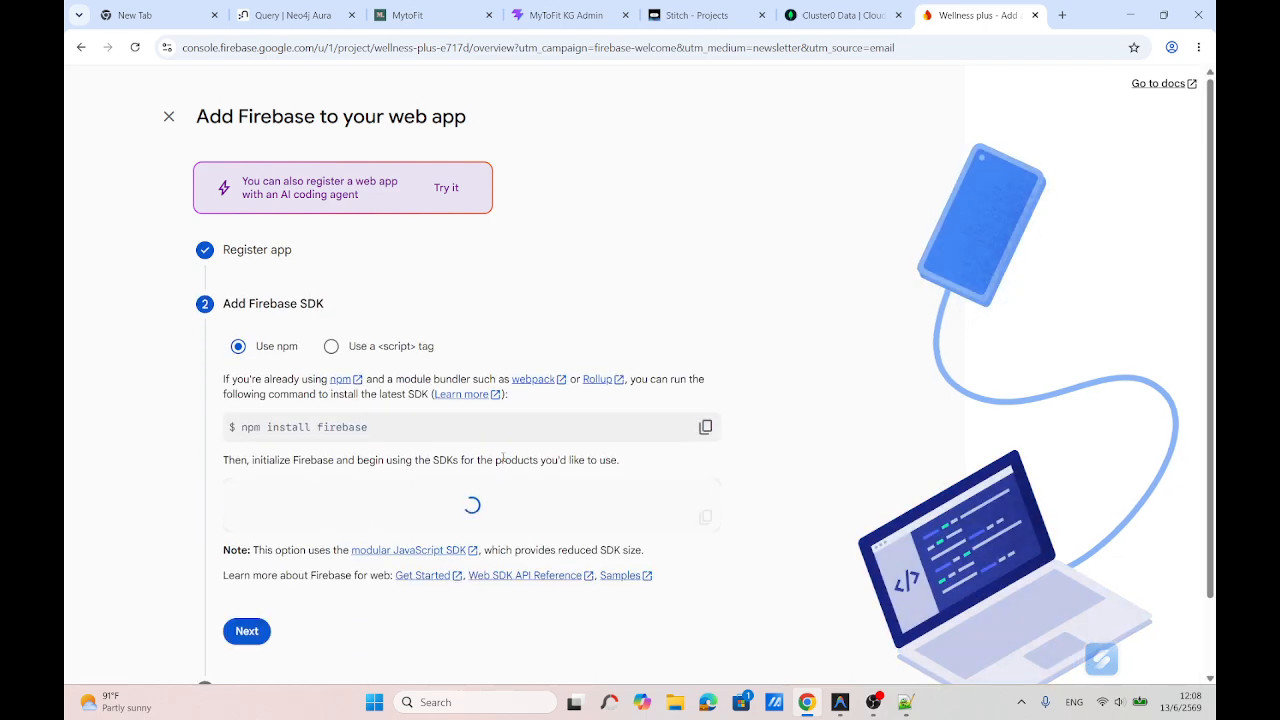
Step: Examine the Firebase SDK setup code for both the npm and script tag options, ending on the npm option
{"action": "scroll", "coordinate": [489, 449], "scroll_direction": "down", "scroll_amount": 1}
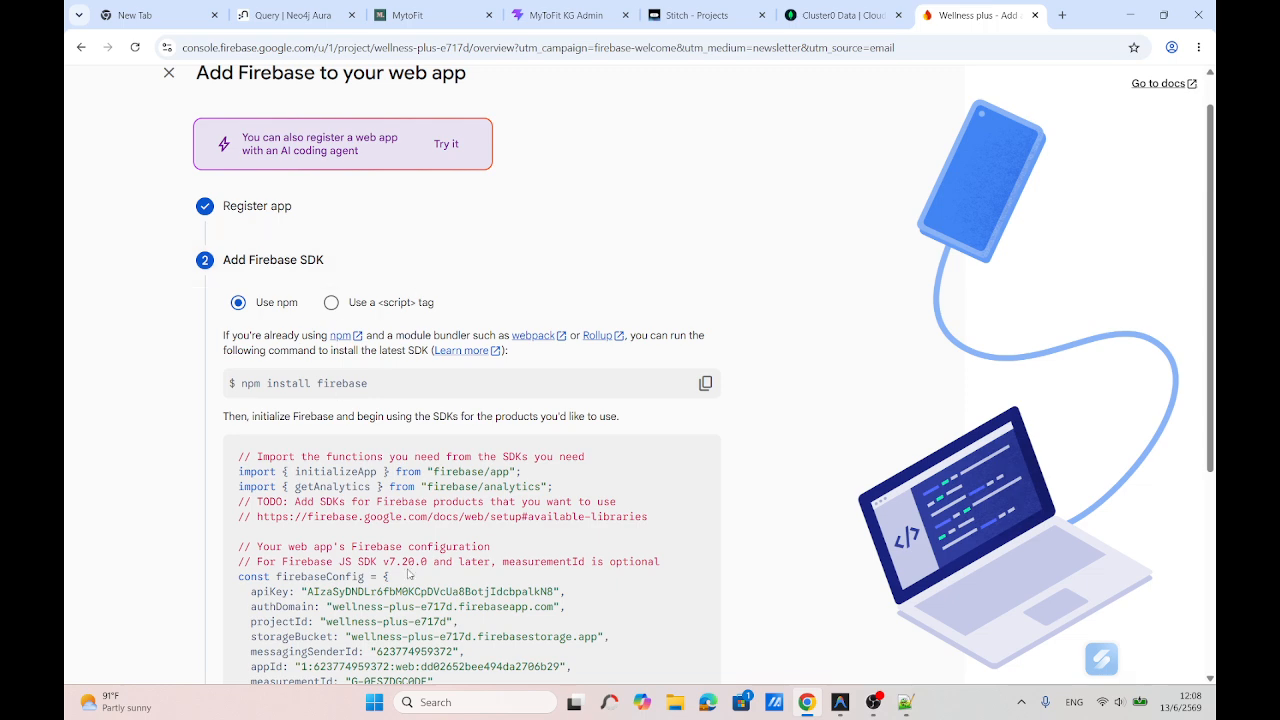
{"action": "scroll", "coordinate": [408, 573], "scroll_direction": "down", "scroll_amount": 3}
{"action": "scroll", "coordinate": [358, 376], "scroll_direction": "up", "scroll_amount": 3}
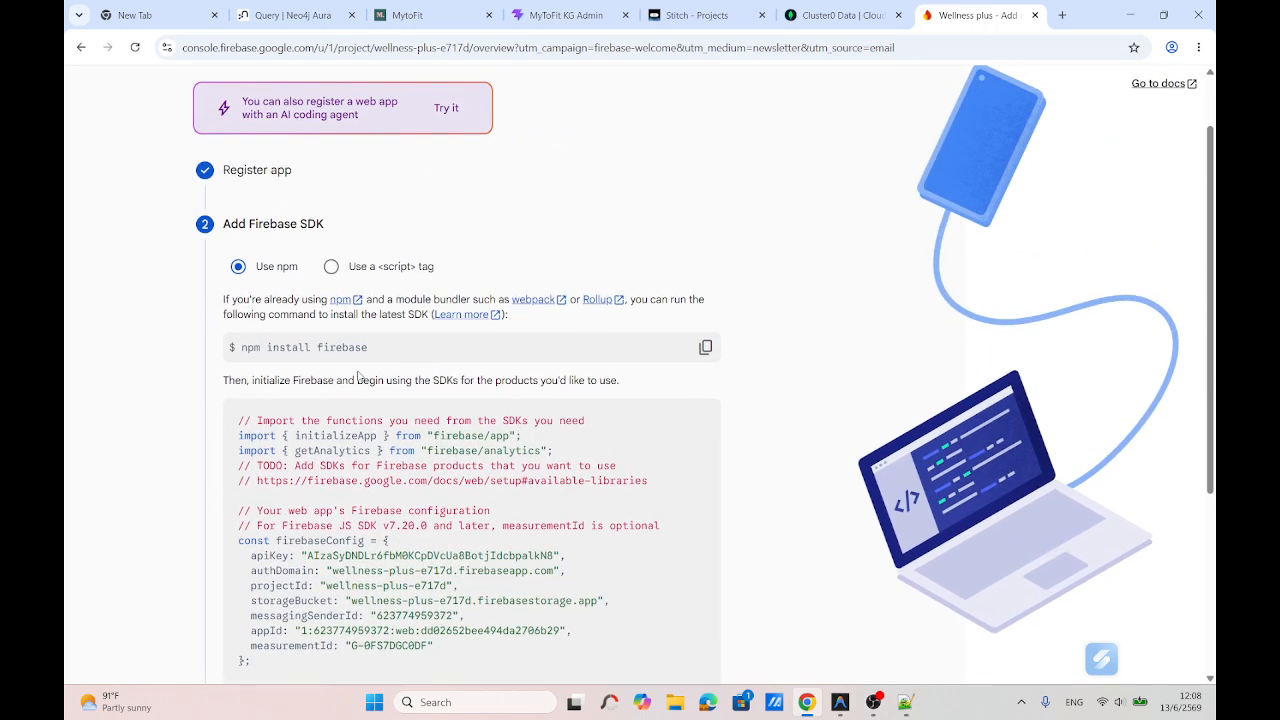
{"action": "left_click", "coordinate": [332, 268]}
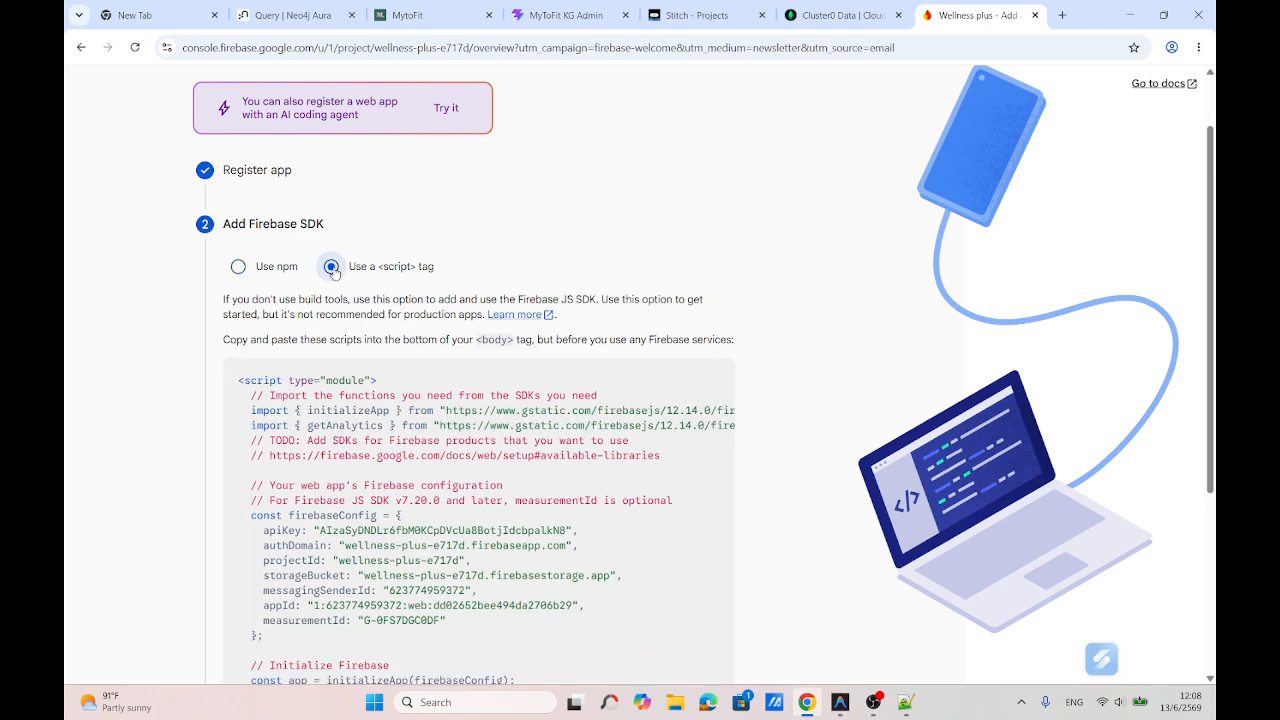
{"action": "left_click", "coordinate": [238, 266]}
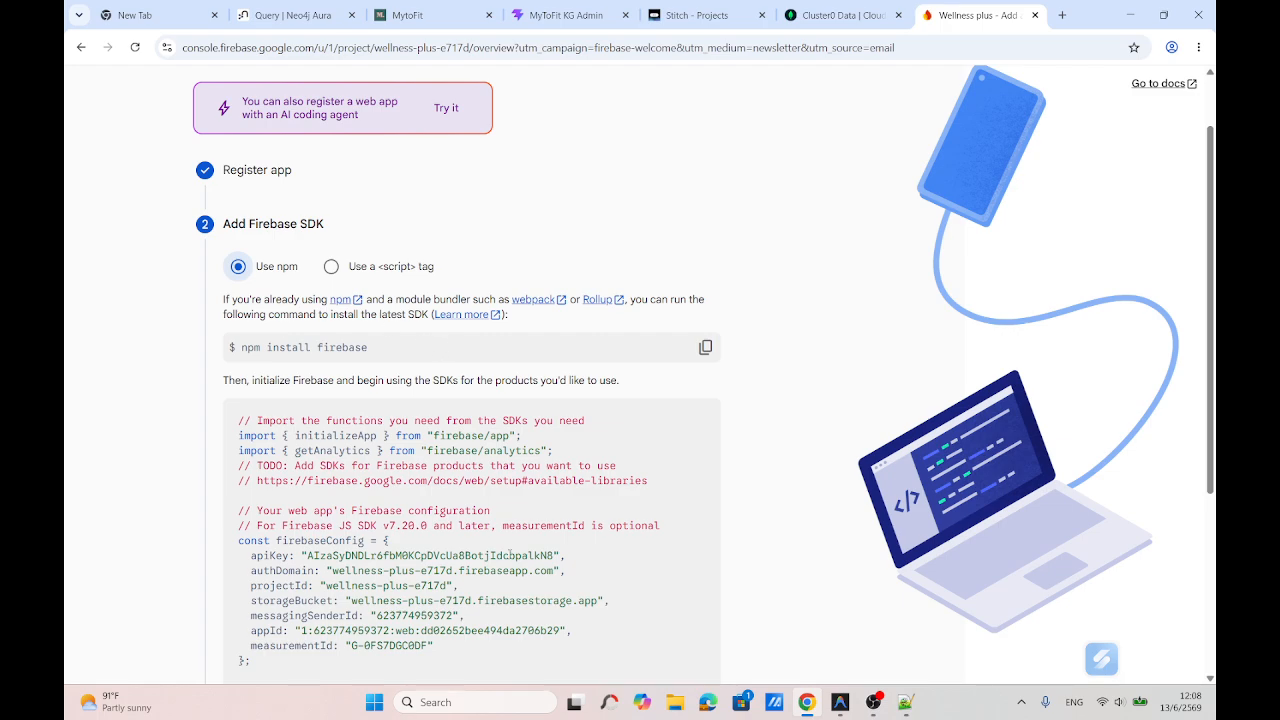
{"action": "scroll", "coordinate": [511, 554], "scroll_direction": "down", "scroll_amount": 3}
{"action": "scroll", "coordinate": [509, 559], "scroll_direction": "up", "scroll_amount": 3}
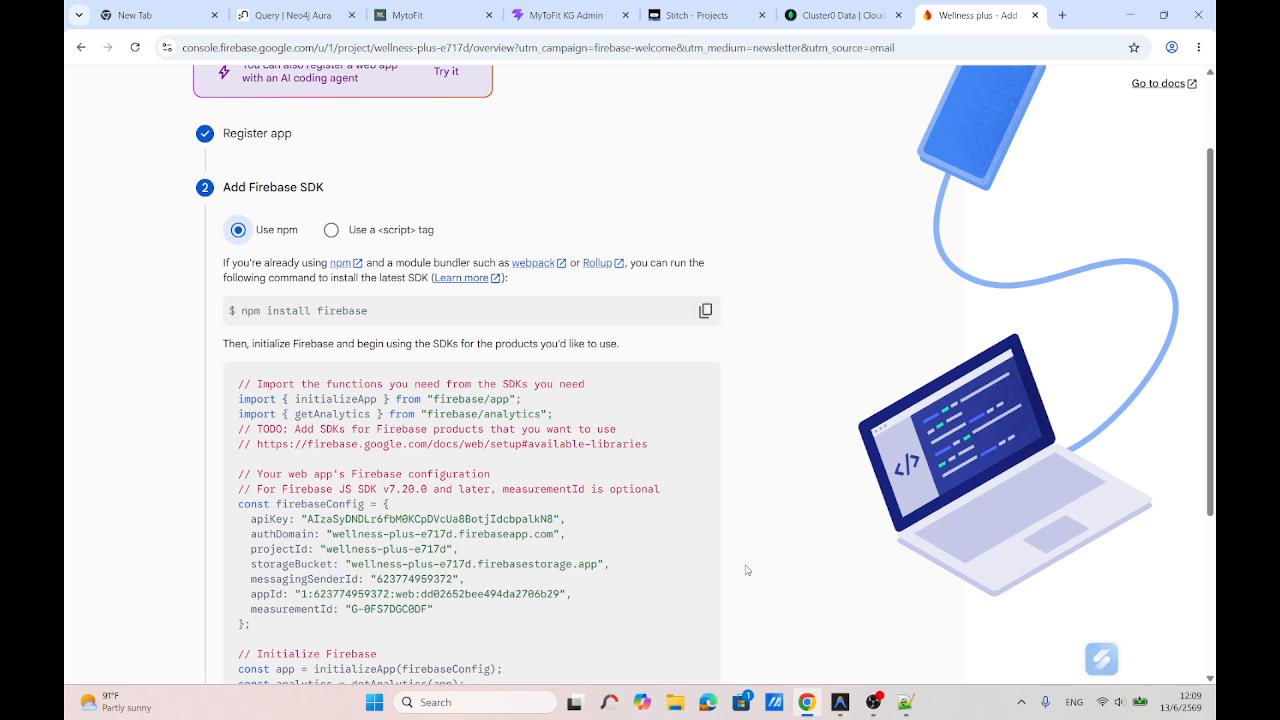
Step: Switch to Notepad++ and insert a blank line after the app nickname instruction and another after the firebaseConfig instruction
{"action": "left_click", "coordinate": [905, 702]}
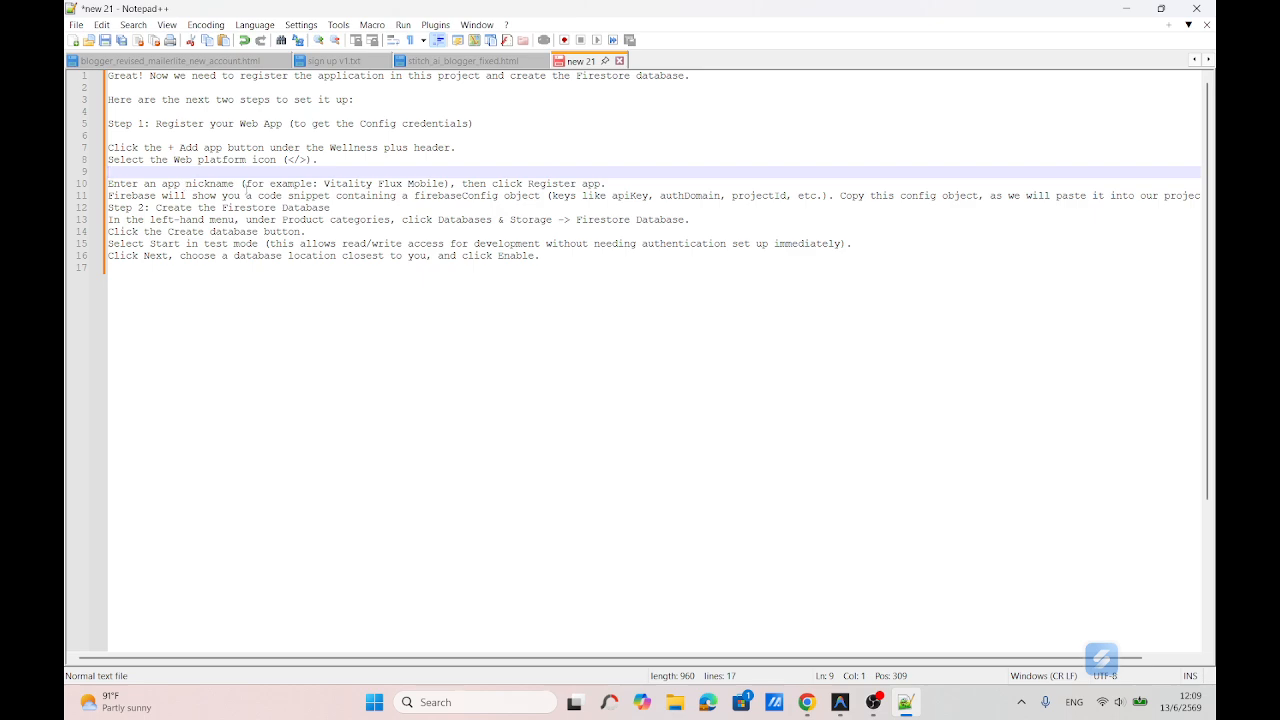
{"action": "left_click", "coordinate": [612, 183]}
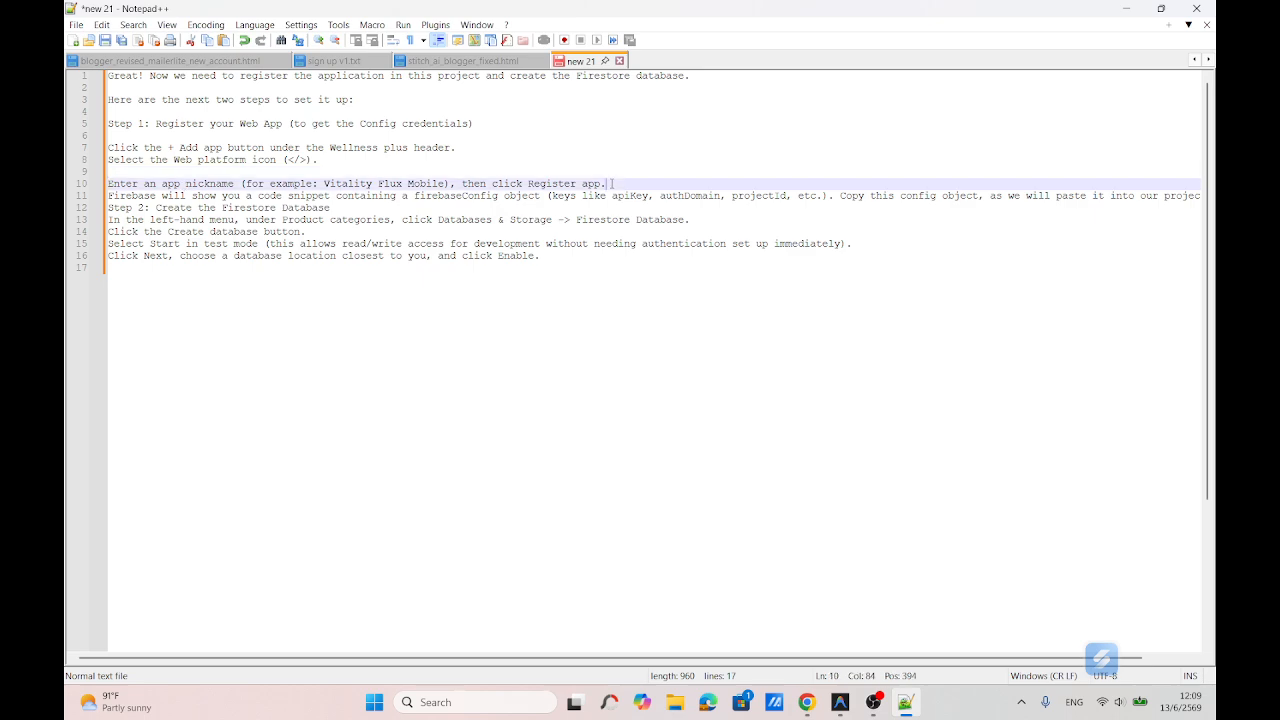
{"action": "key", "text": "Return"}
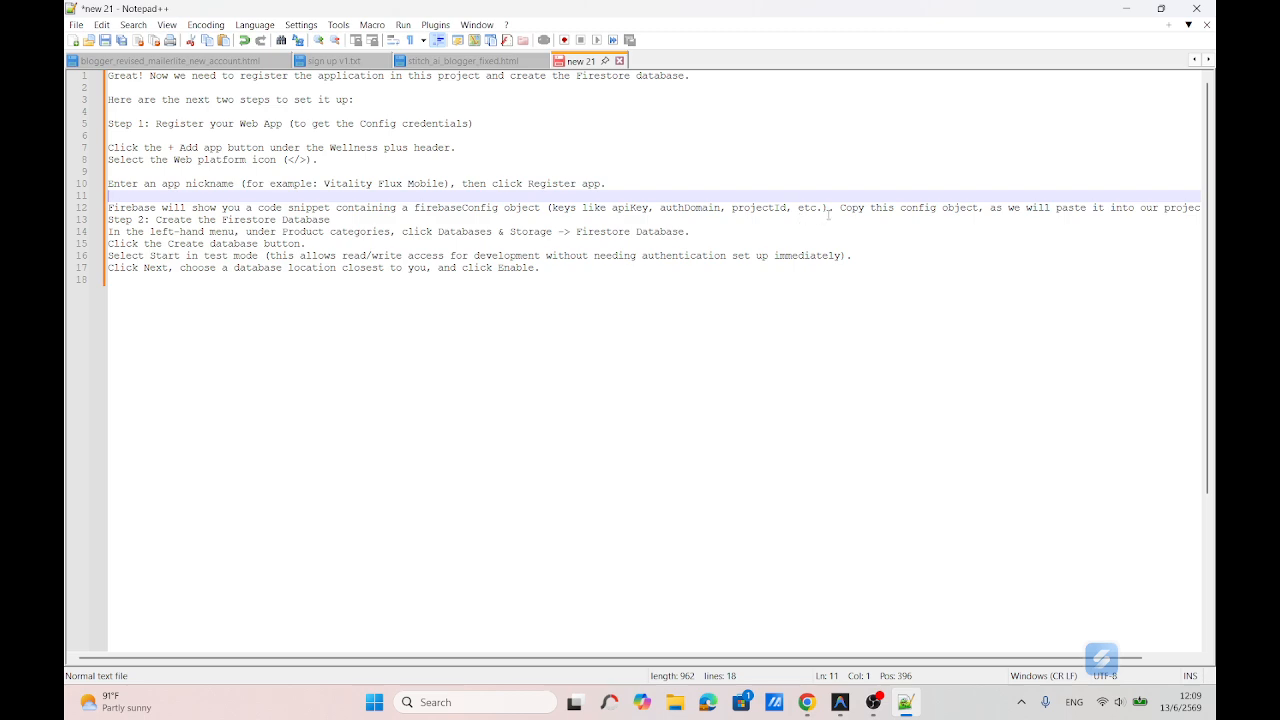
{"action": "scroll", "coordinate": [1038, 241], "scroll_direction": "right", "scroll_amount": 2}
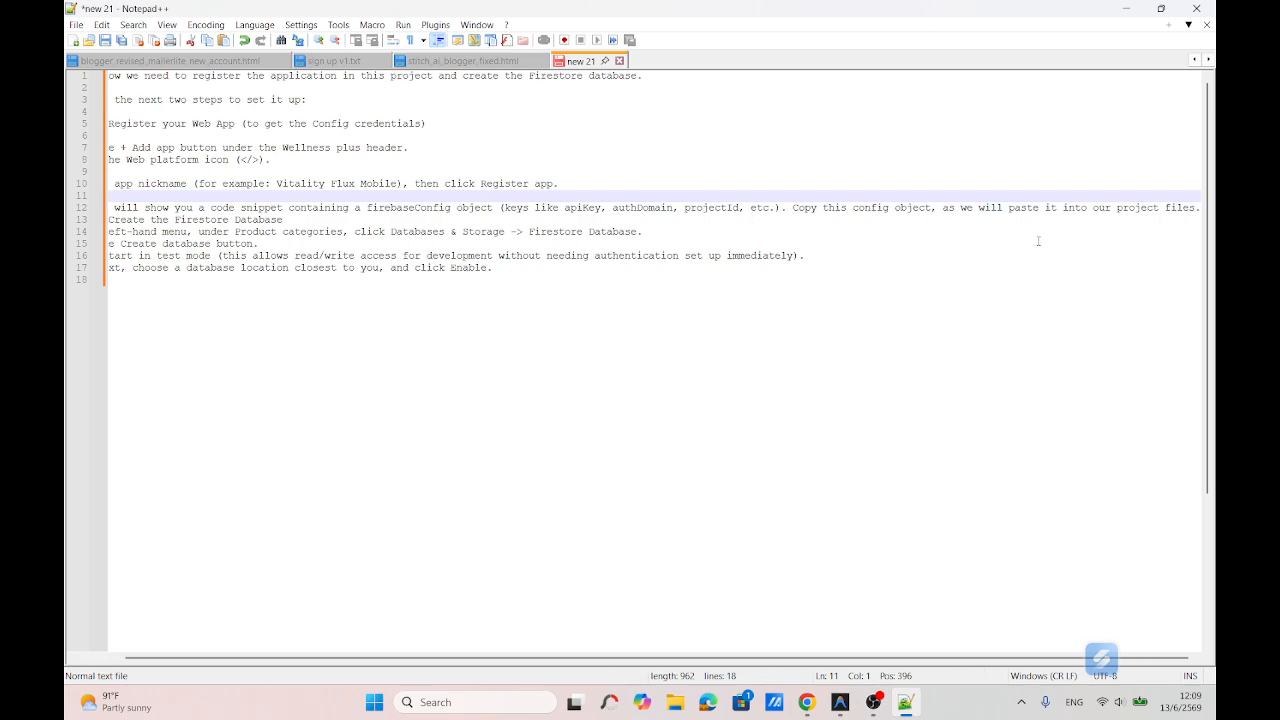
{"action": "scroll", "coordinate": [1038, 241], "scroll_direction": "left", "scroll_amount": 2}
{"action": "scroll", "coordinate": [1038, 241], "scroll_direction": "right", "scroll_amount": 2}
{"action": "scroll", "coordinate": [973, 343], "scroll_direction": "left", "scroll_amount": 2}
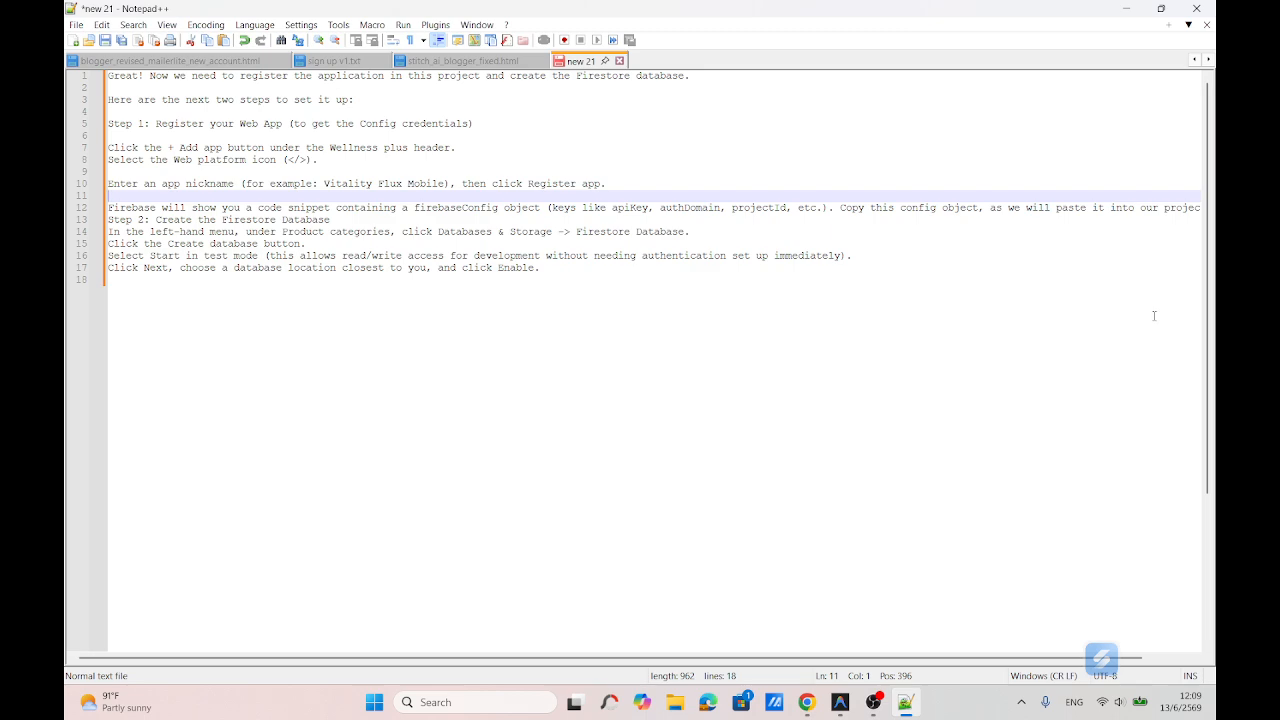
{"action": "scroll", "coordinate": [1154, 315], "scroll_direction": "right", "scroll_amount": 2}
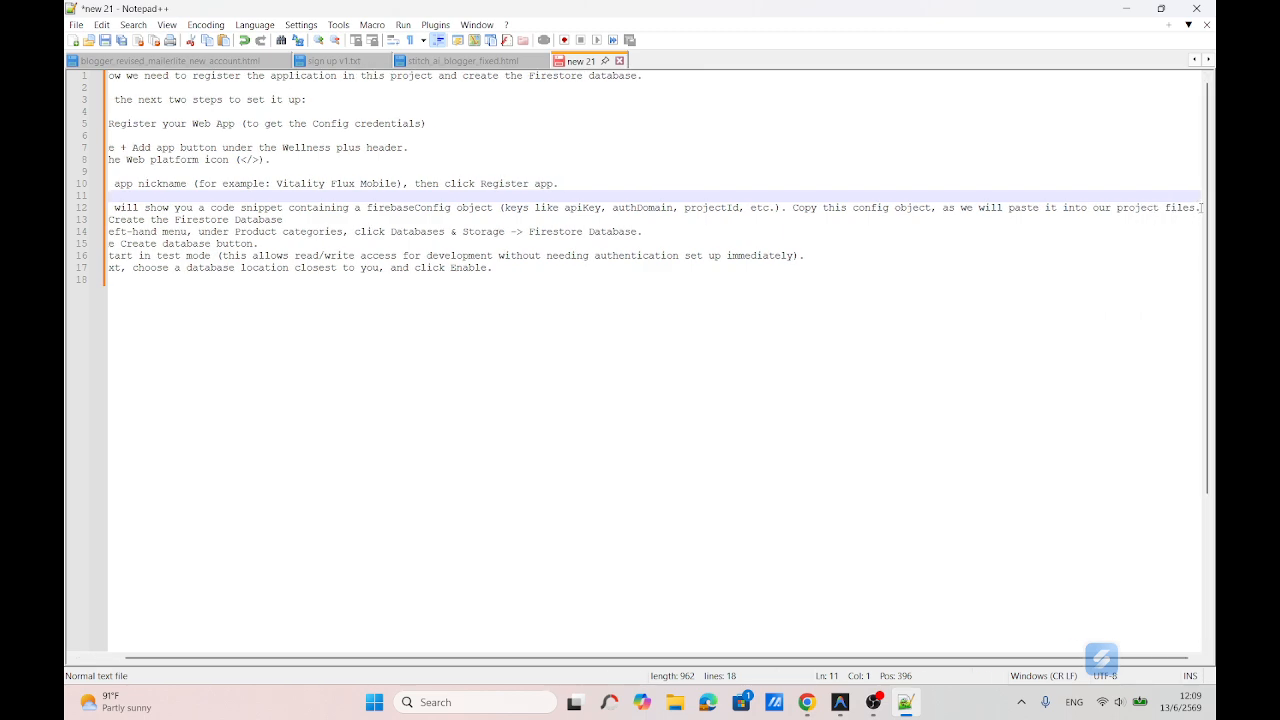
{"action": "left_click", "coordinate": [1201, 207]}
{"action": "key", "text": "Return"}
{"action": "key", "text": "Down"}
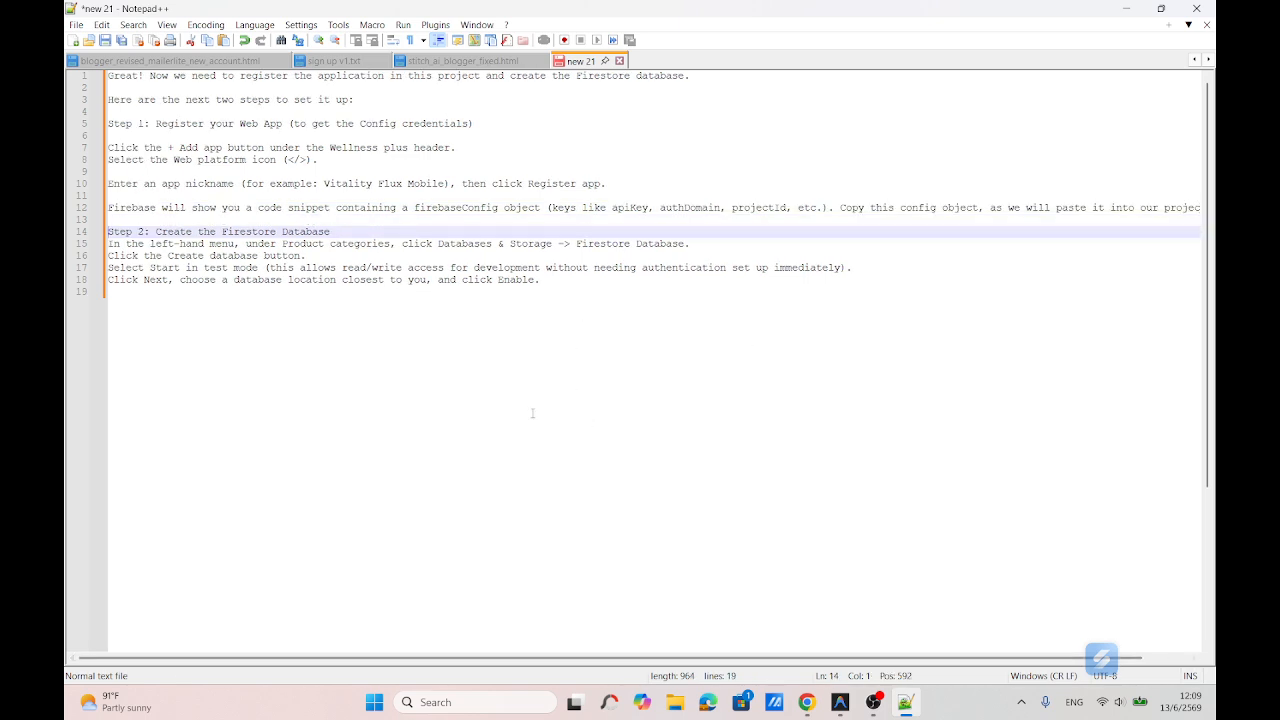
Step: Insert a blank line below the "Step 2: Create the Firestore Database" heading
{"action": "double_click", "coordinate": [470, 207]}
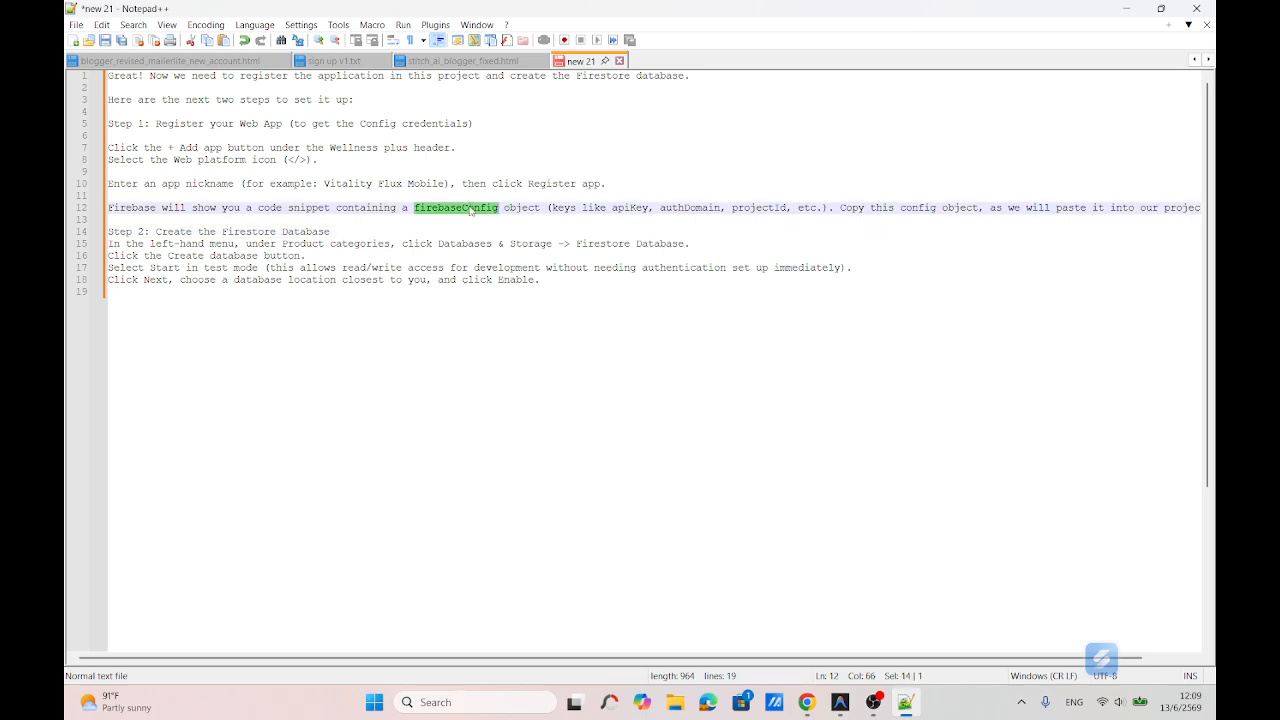
{"action": "left_click", "coordinate": [477, 343]}
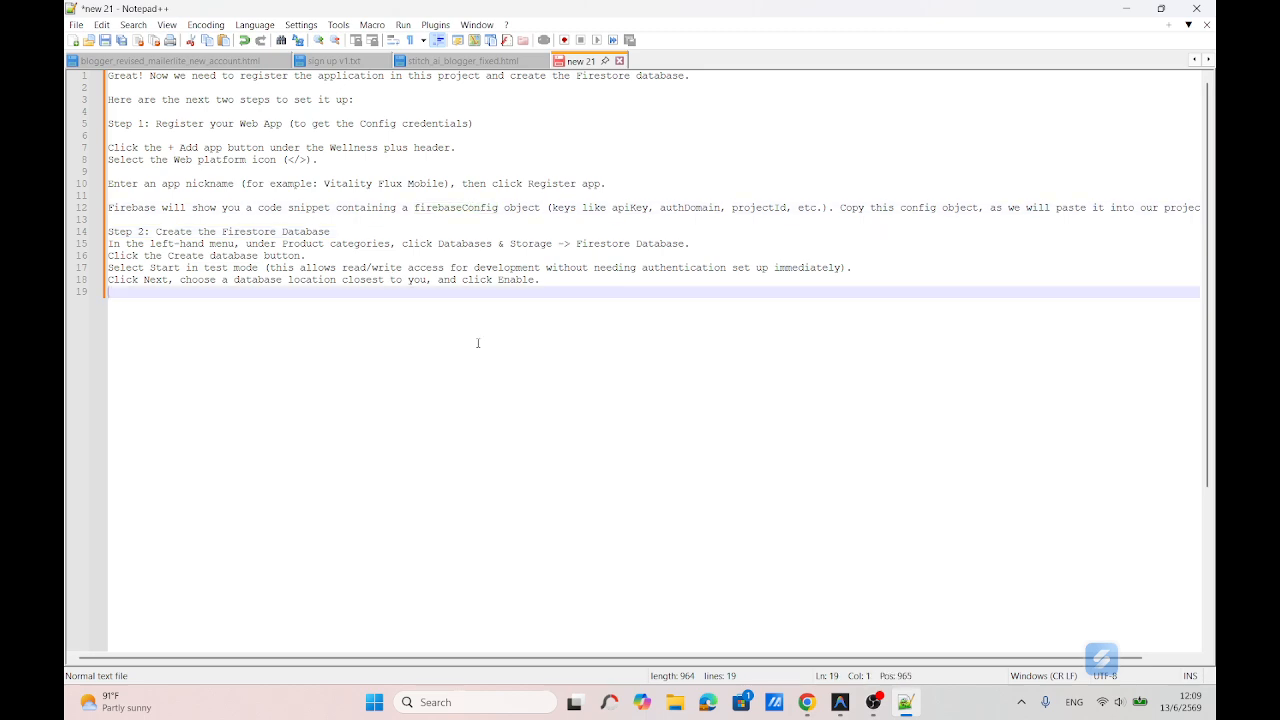
{"action": "left_click", "coordinate": [338, 230]}
{"action": "key", "text": "Return"}
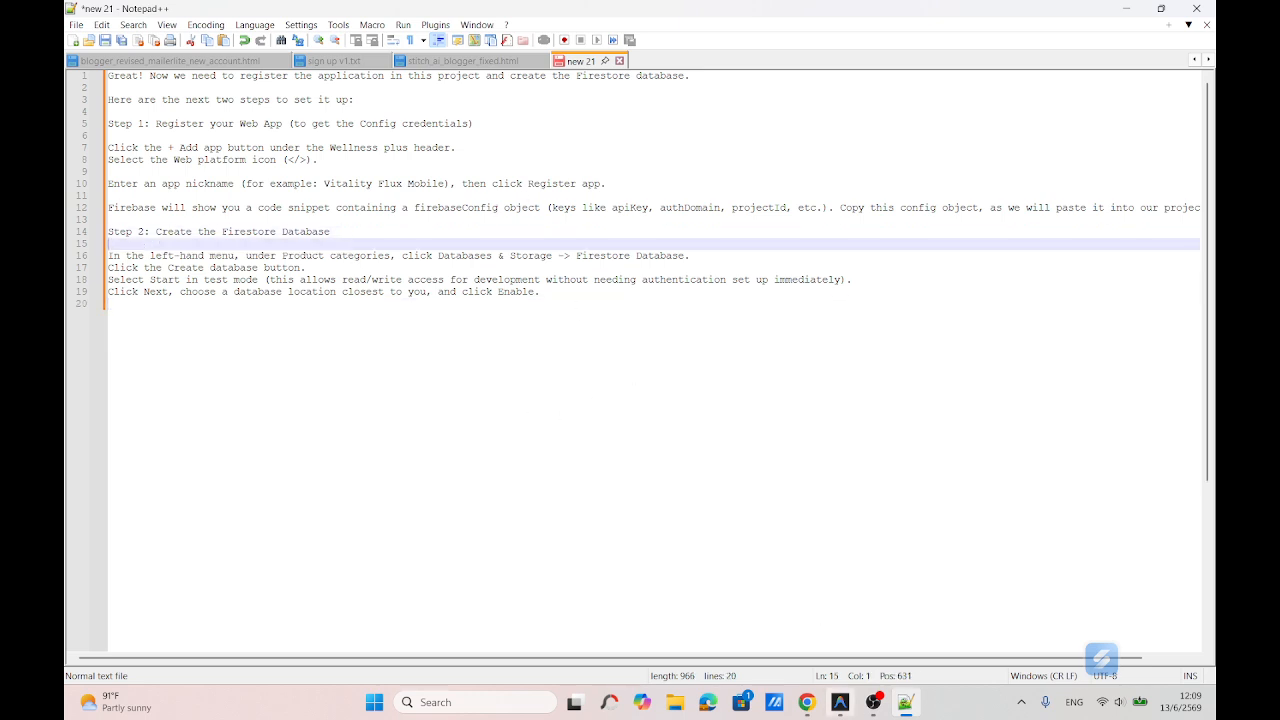
Step: Switch to Chrome and copy the "npm install firebase" command from the SDK setup section
{"action": "mouse_move", "coordinate": [806, 702]}
{"action": "left_click", "coordinate": [772, 632]}
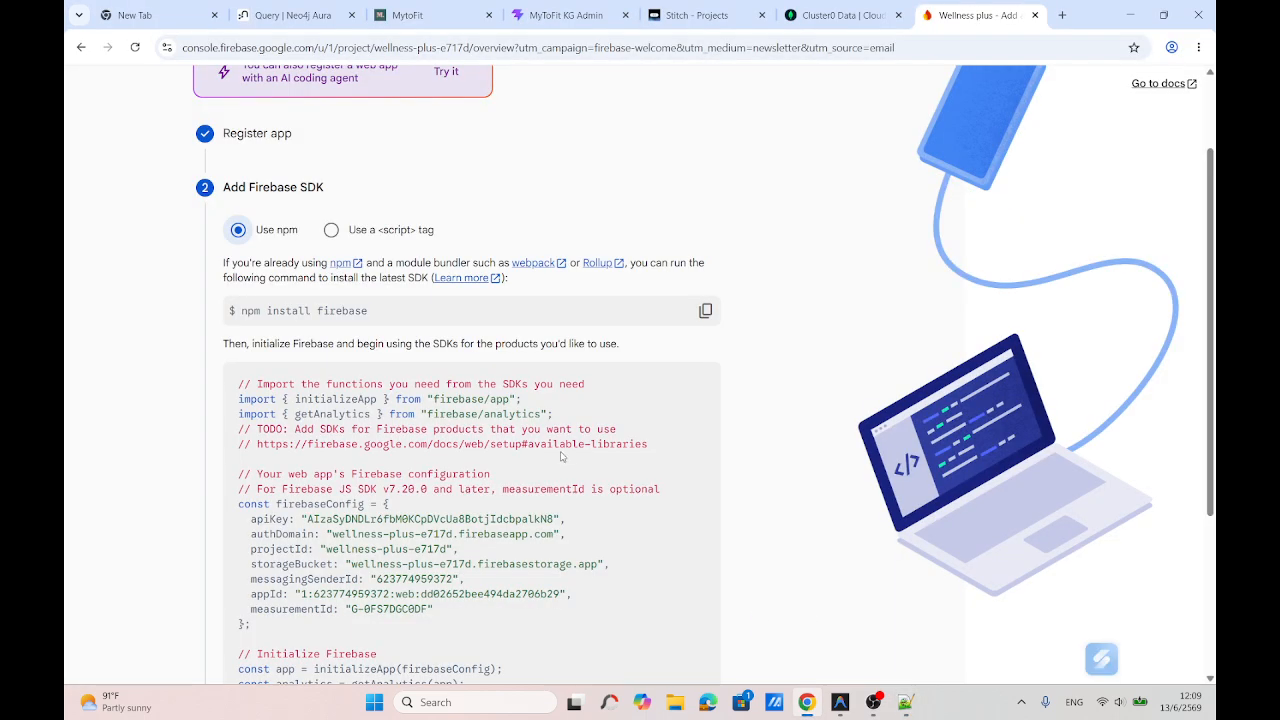
{"action": "scroll", "coordinate": [504, 377], "scroll_direction": "down", "scroll_amount": 1}
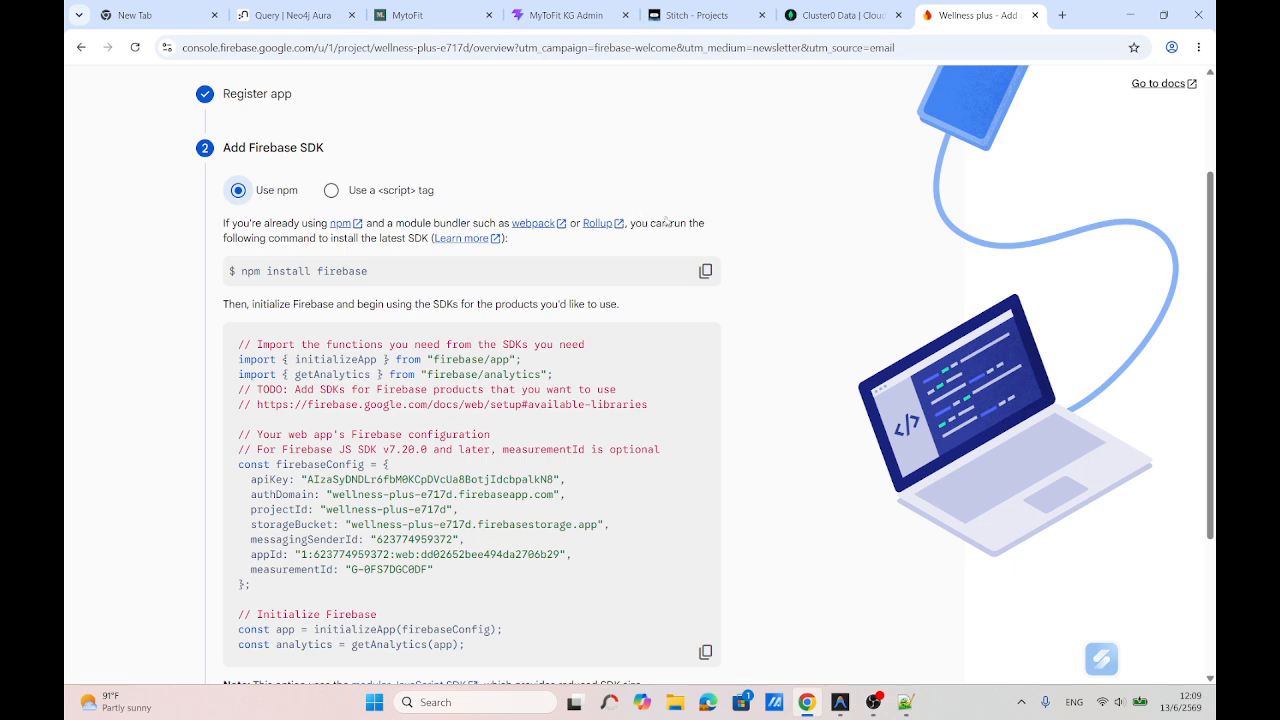
{"action": "left_click", "coordinate": [705, 272]}
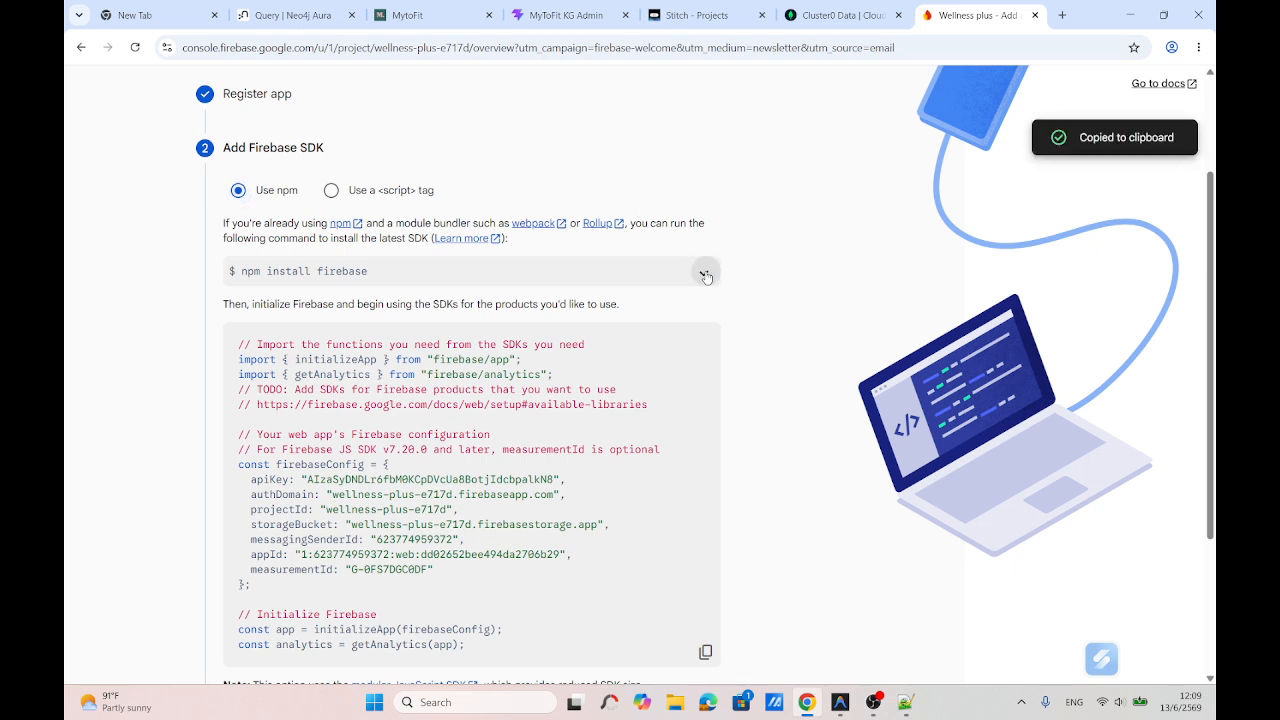
Step: Switch to Notepad++ and paste the npm install command below the last instruction, leaving three blank lines between them
{"action": "left_click", "coordinate": [905, 703]}
{"action": "left_click", "coordinate": [647, 293]}
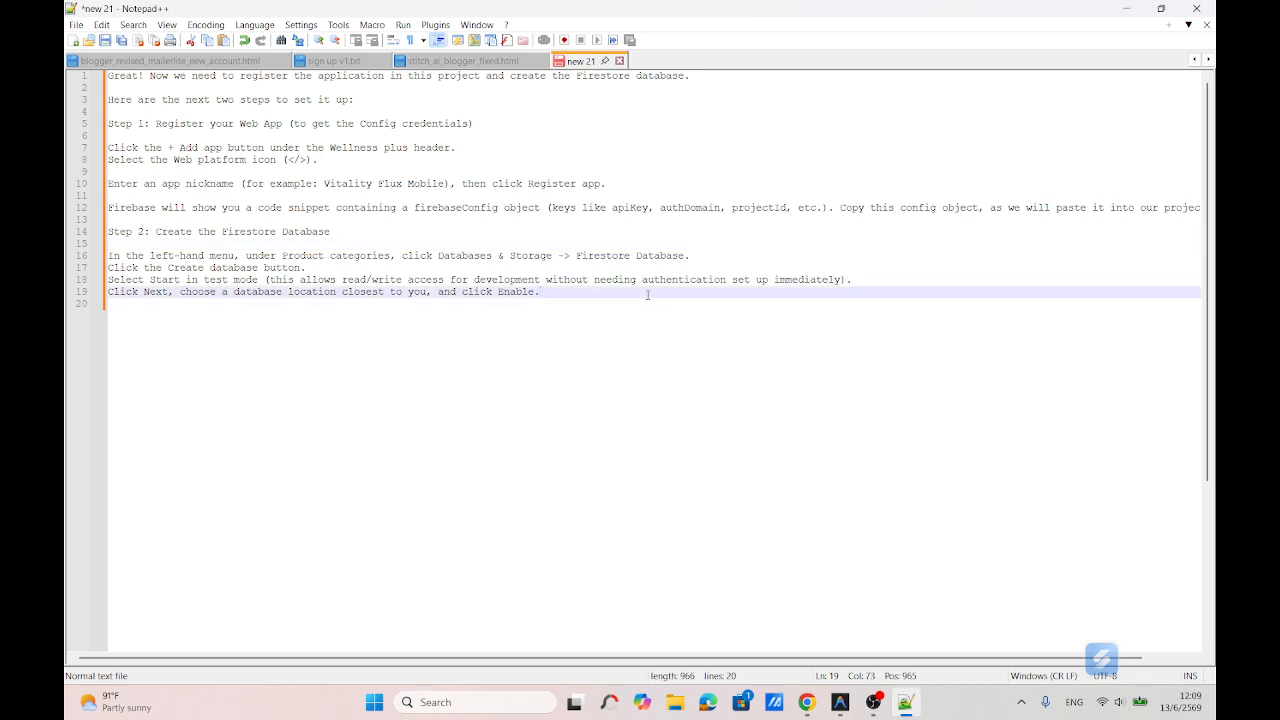
{"action": "key", "text": "Return"}
{"action": "key", "text": "Return"}
{"action": "key", "text": "Return"}
{"action": "key", "text": "Return"}
{"action": "key", "text": "ctrl+v"}
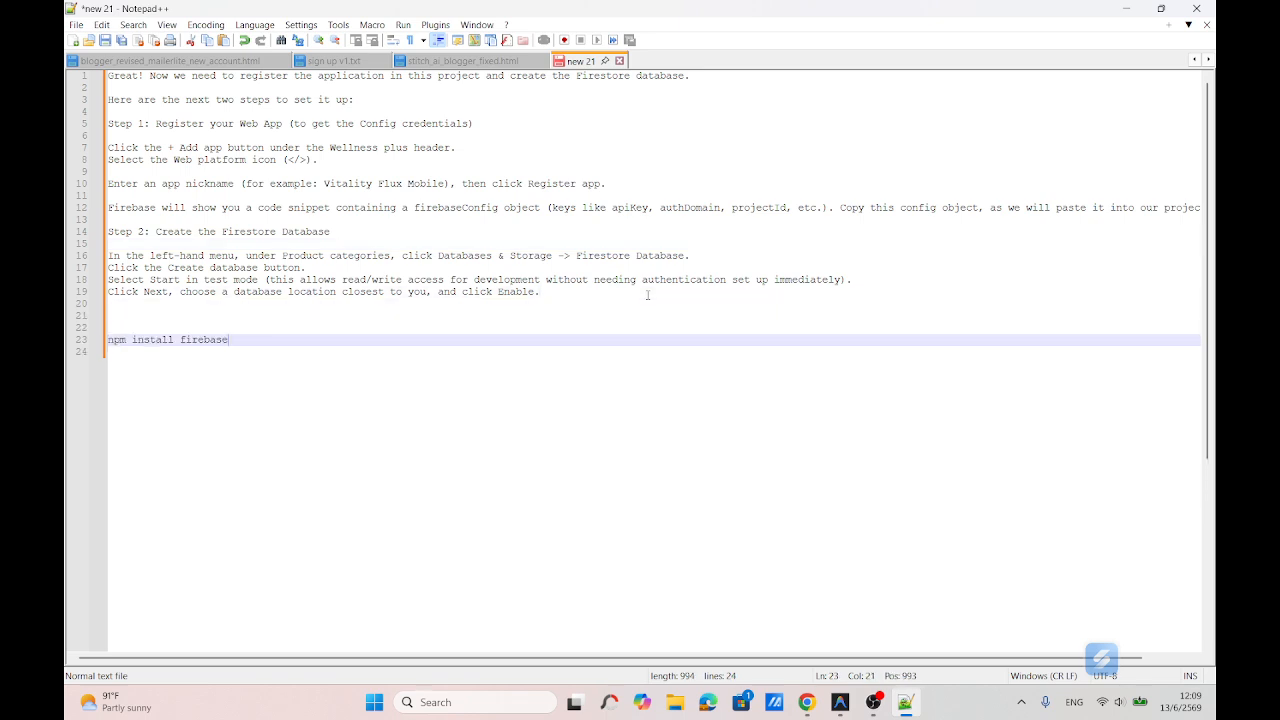
Step: Switch to Chrome and copy the npm version of the Firebase initialization code from the SDK setup section
{"action": "left_click", "coordinate": [806, 703]}
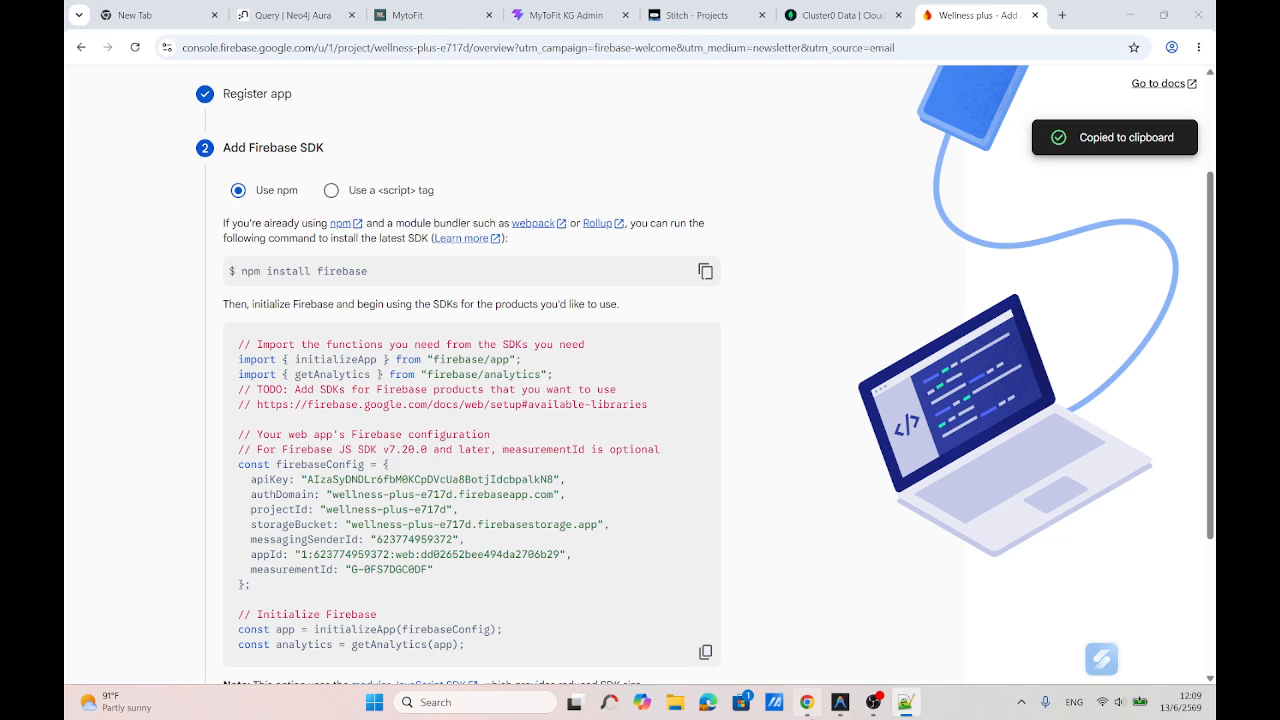
{"action": "scroll", "coordinate": [555, 449], "scroll_direction": "down", "scroll_amount": 2}
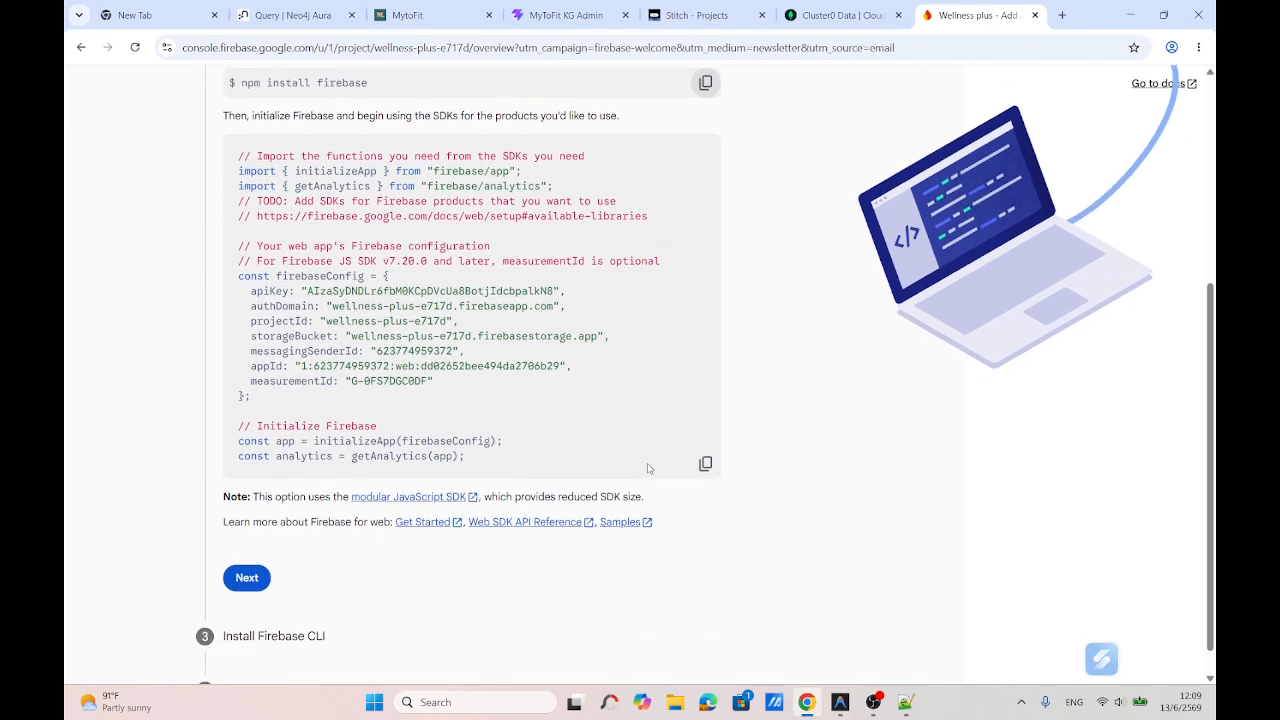
{"action": "left_click", "coordinate": [706, 465]}
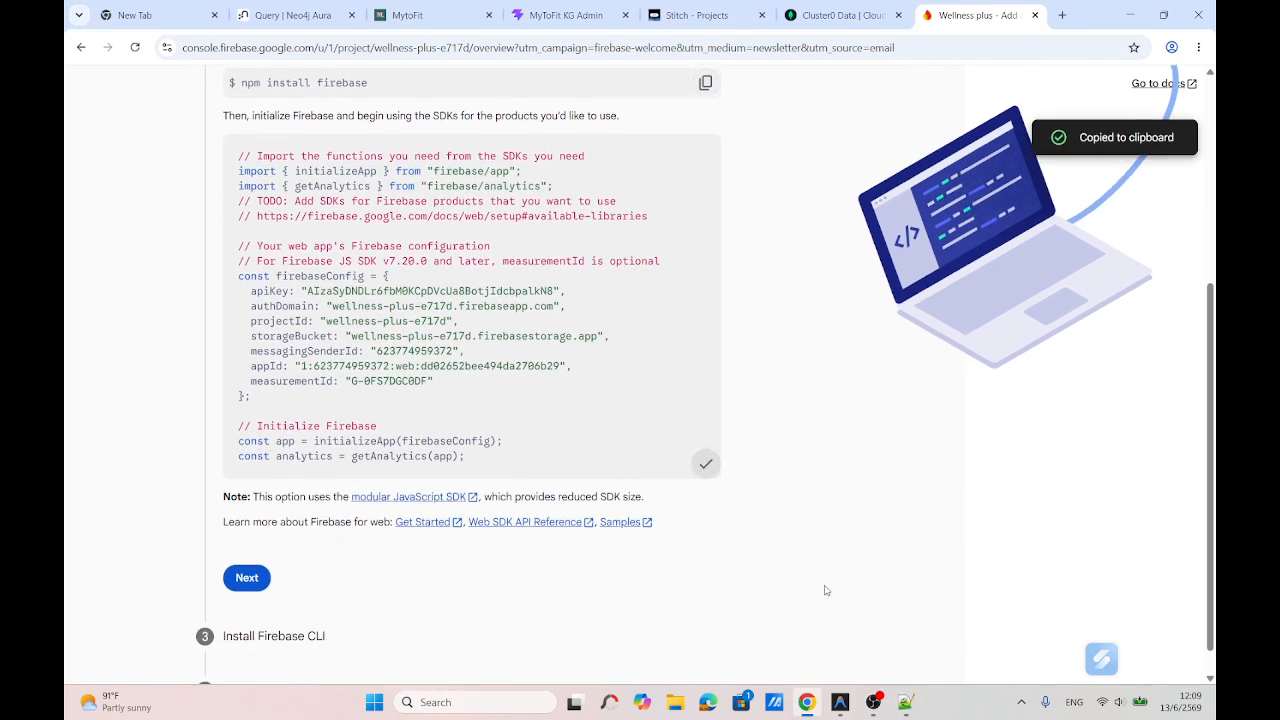
Step: Switch to Notepad++ and paste the initialization code with its API key below the npm install command, leaving one blank line between them
{"action": "left_click", "coordinate": [906, 704]}
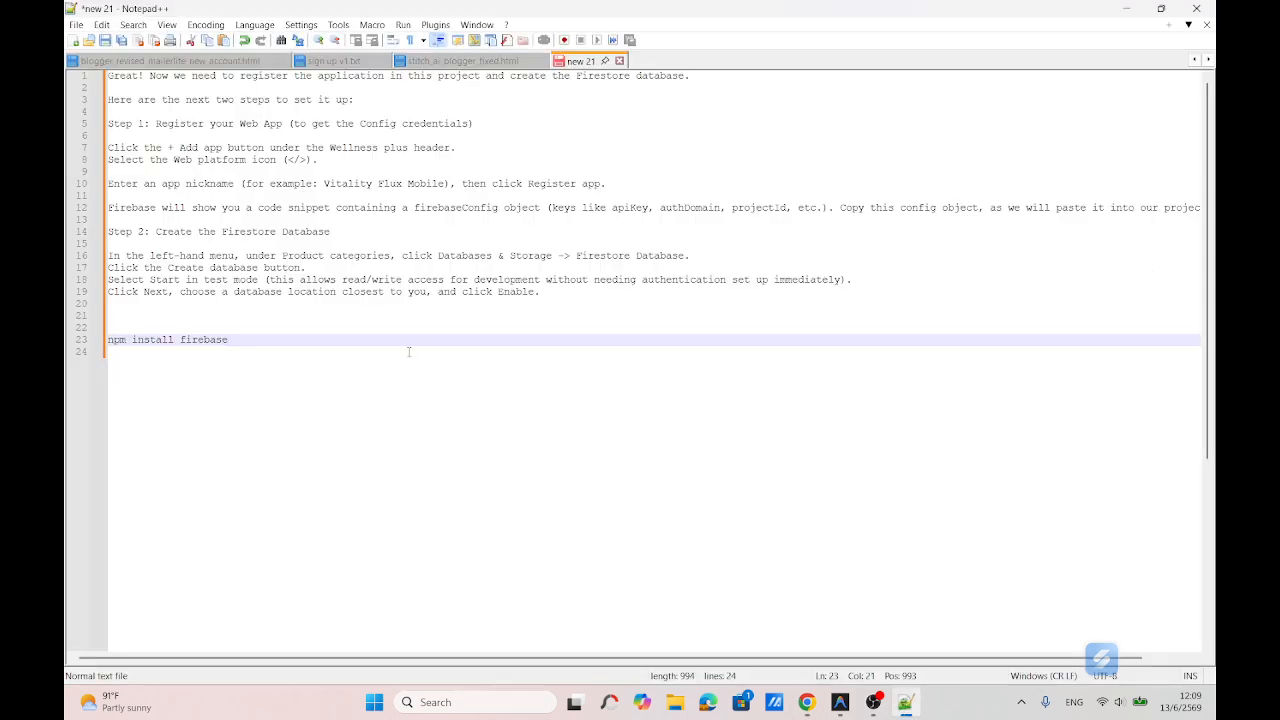
{"action": "key", "text": "Return"}
{"action": "key", "text": "Return"}
{"action": "key", "text": "ctrl+v"}
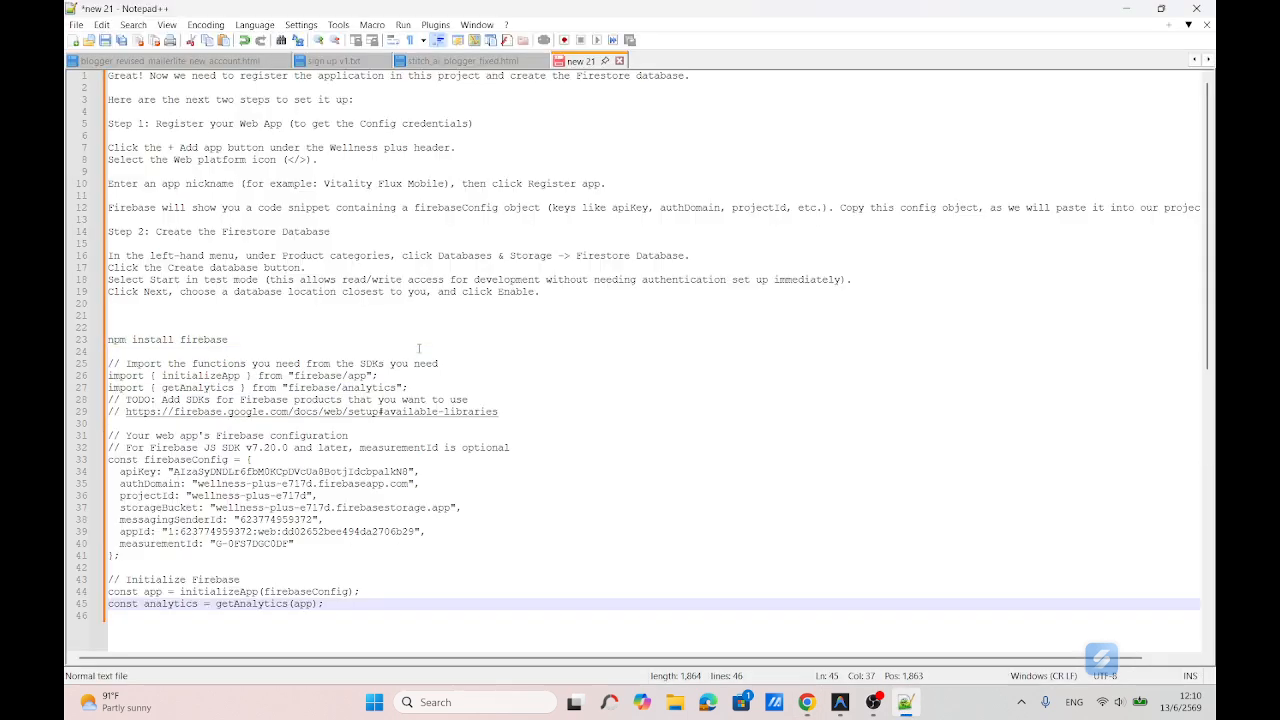
{"action": "scroll", "coordinate": [601, 463], "scroll_direction": "down", "scroll_amount": 8}
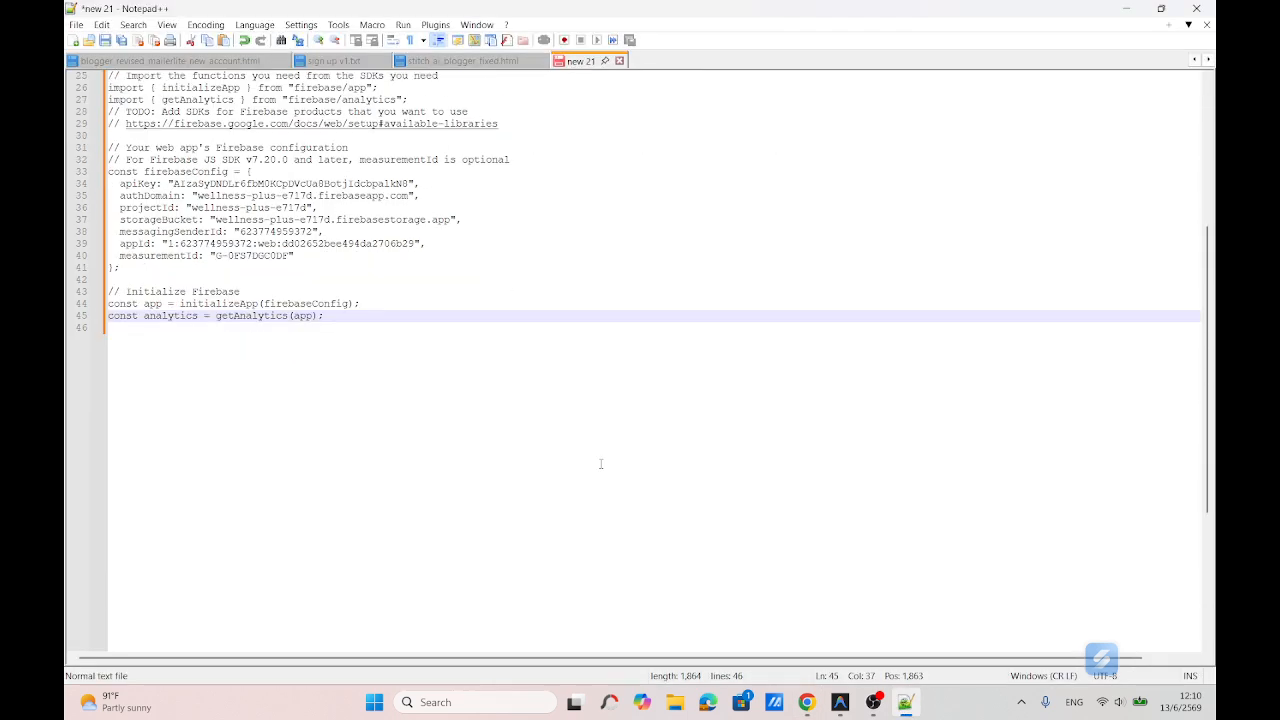
Step: Switch to Chrome, set the Firebase SDK option to "Use a <script> tag" and copy the resulting script code
{"action": "left_click", "coordinate": [806, 702]}
{"action": "scroll", "coordinate": [615, 348], "scroll_direction": "up", "scroll_amount": 1}
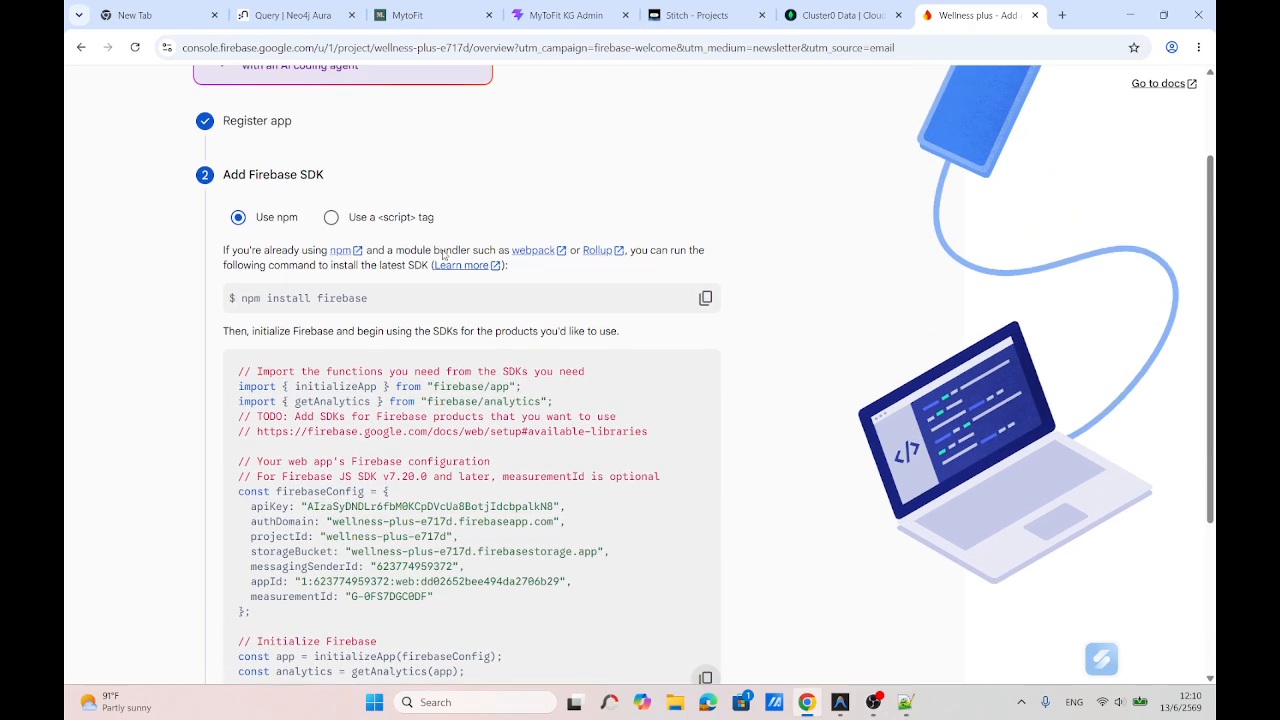
{"action": "left_click", "coordinate": [331, 217]}
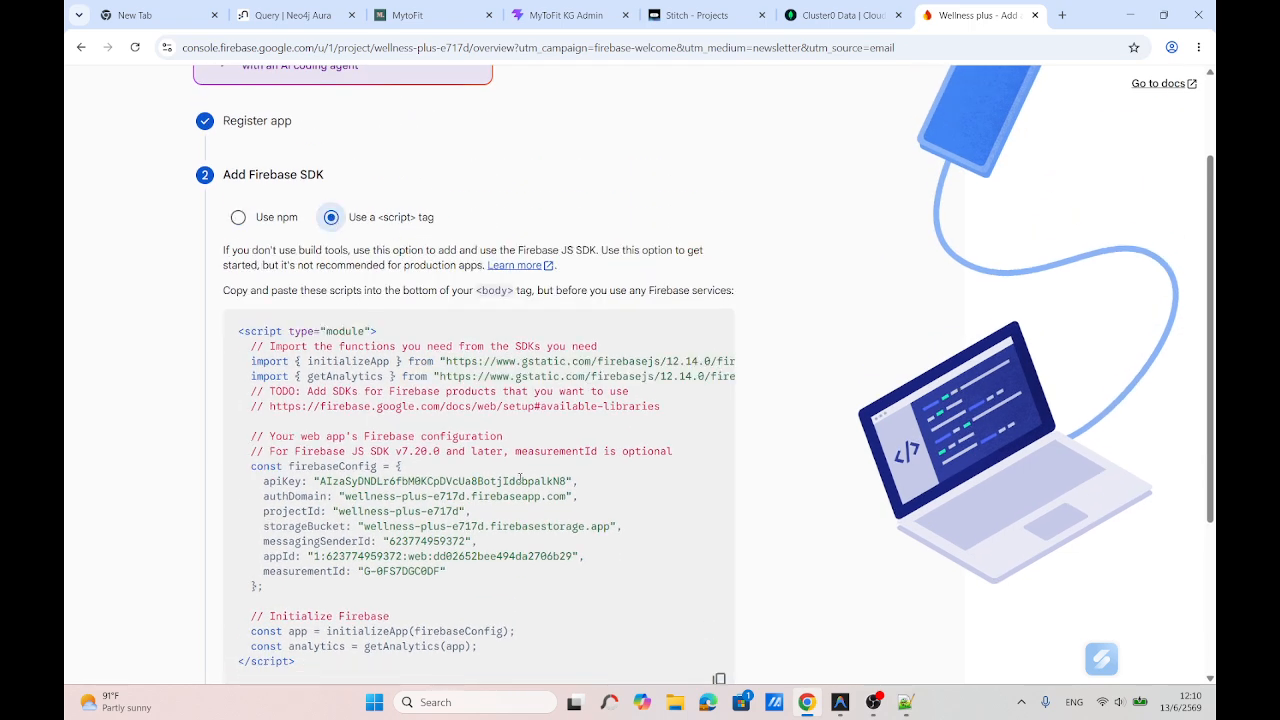
{"action": "scroll", "coordinate": [715, 522], "scroll_direction": "down", "scroll_amount": 3}
{"action": "left_click", "coordinate": [718, 520]}
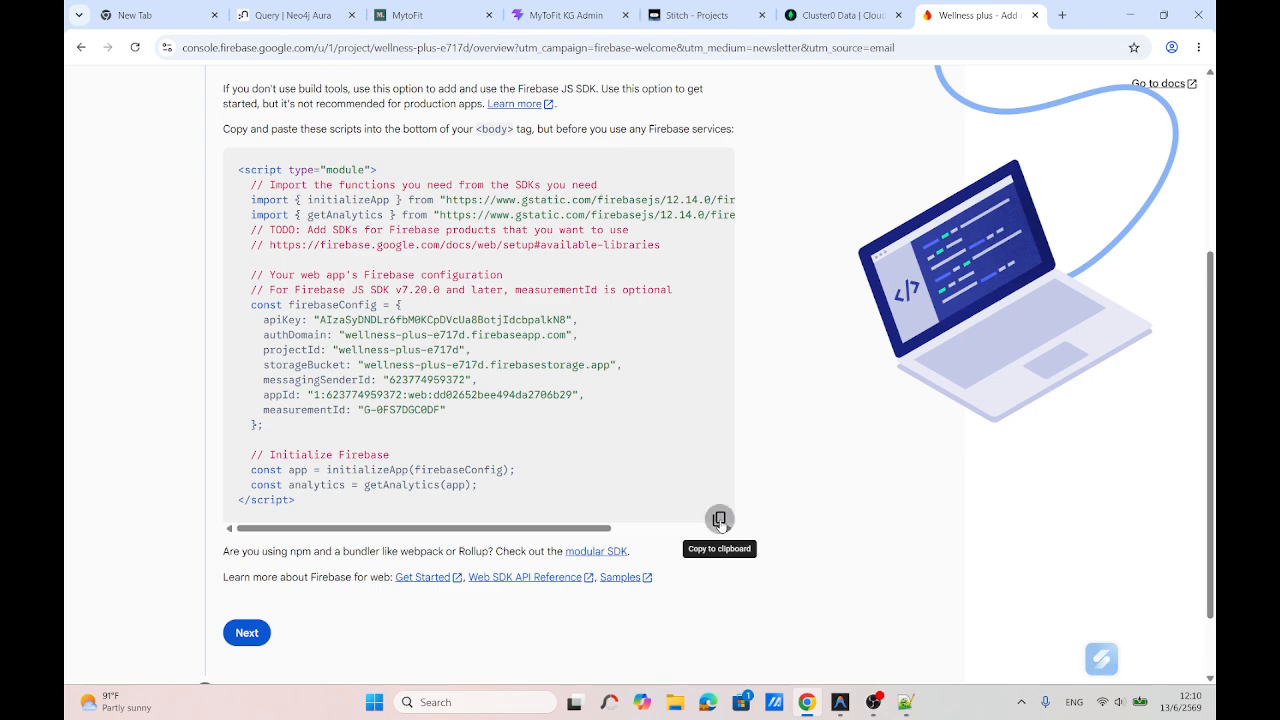
Step: Switch to Notepad++ and paste the script tag code with its API key at the end of the notes, after three blank lines
{"action": "left_click", "coordinate": [907, 703]}
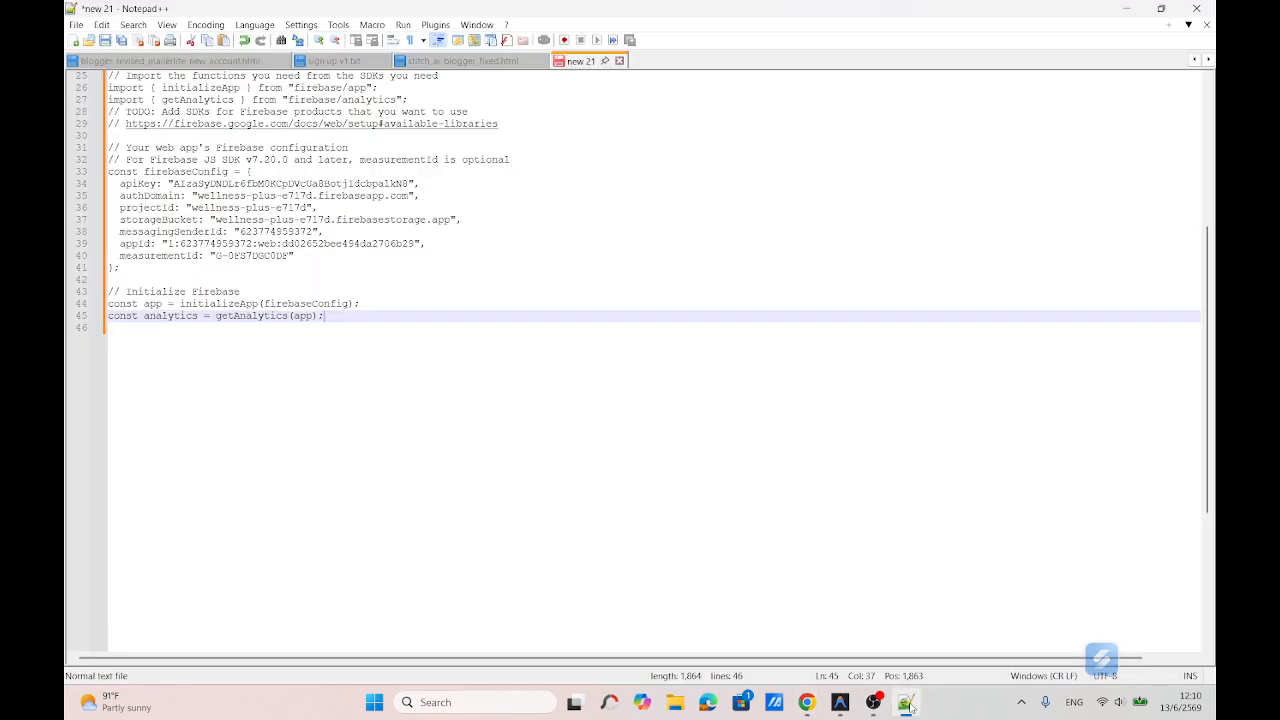
{"action": "left_click", "coordinate": [267, 391]}
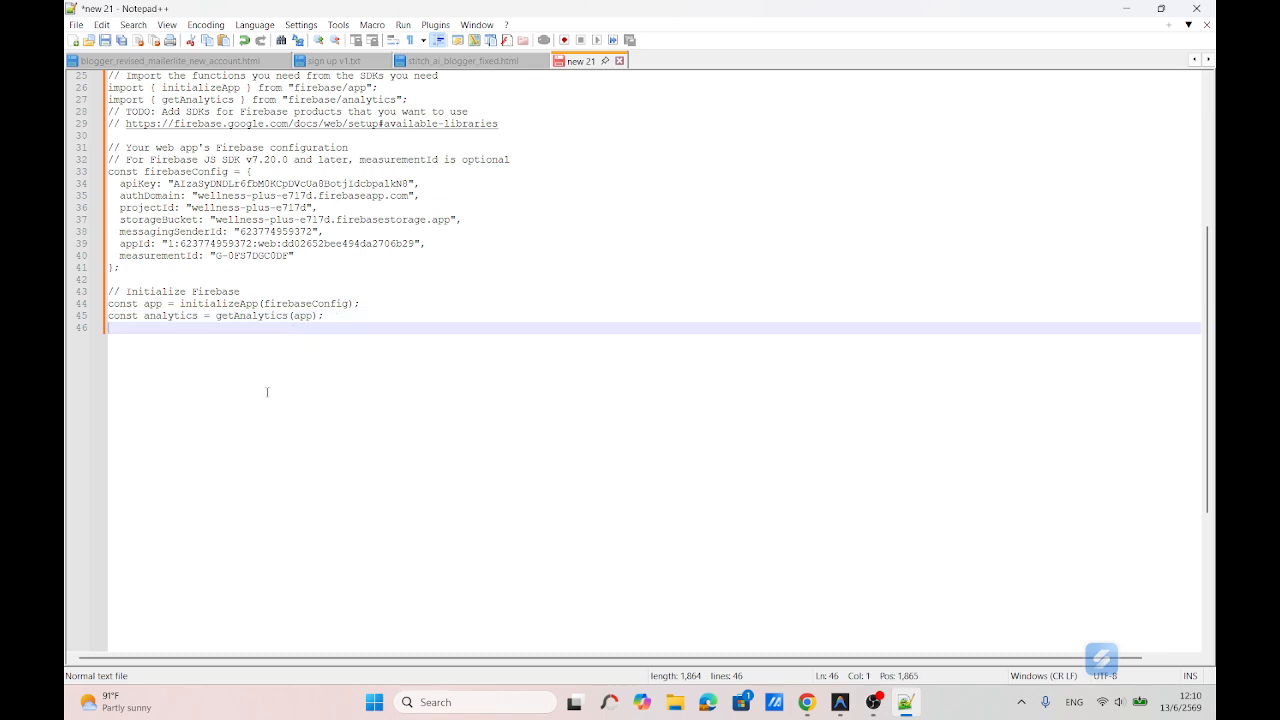
{"action": "key", "text": "Return"}
{"action": "key", "text": "Return"}
{"action": "key", "text": "Return"}
{"action": "key", "text": "ctrl+v"}
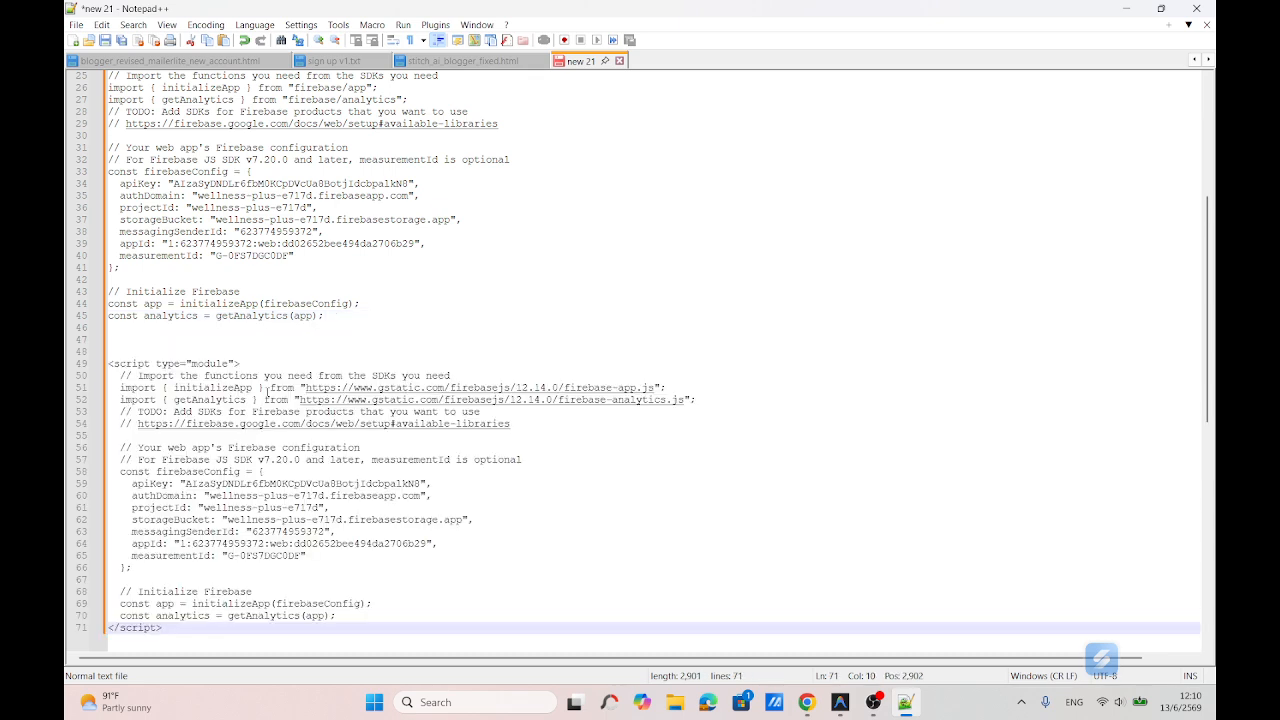
Step: Save the notes in the Downloads folder as a normal text file named "firebase config"
{"action": "left_click", "coordinate": [163, 340]}
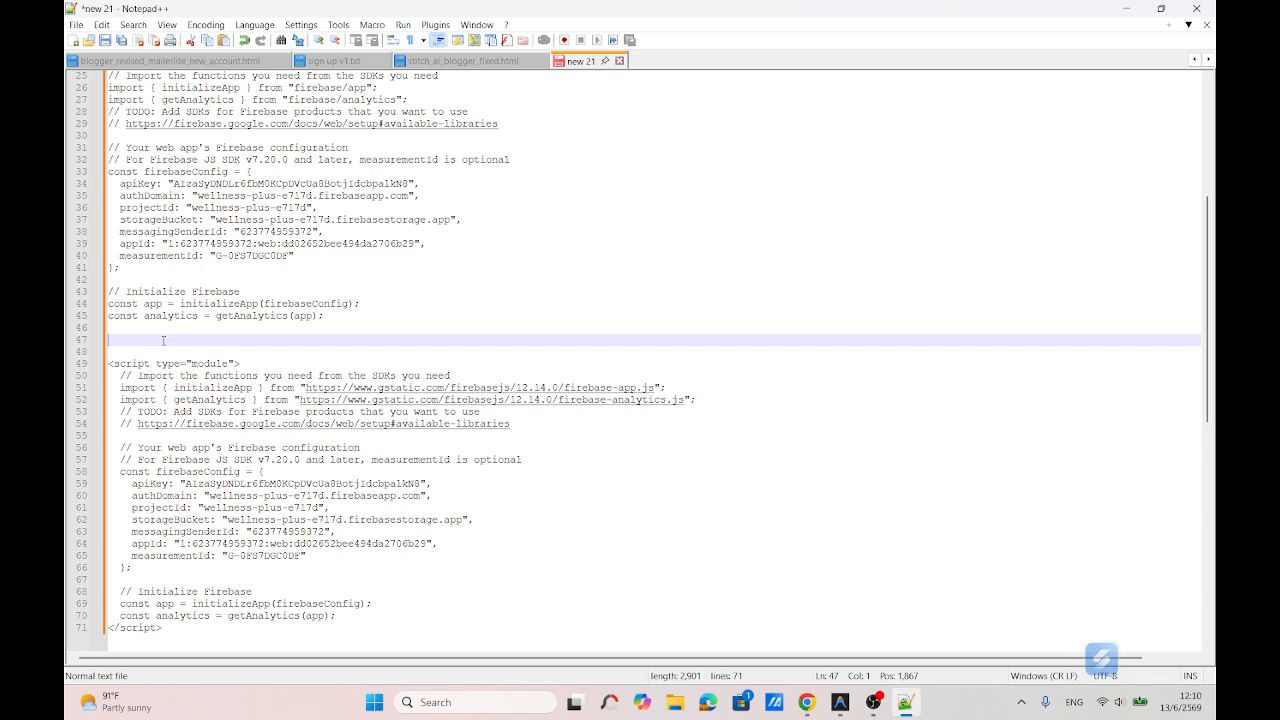
{"action": "key", "text": "ctrl+s"}
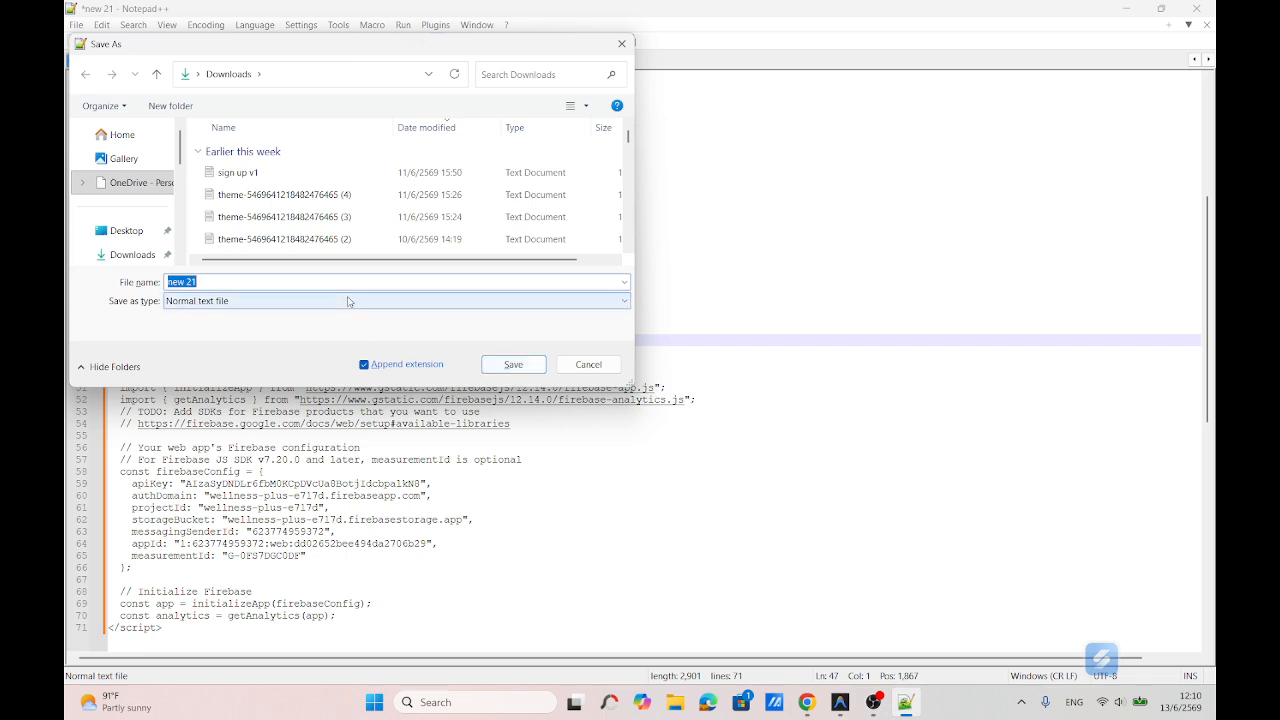
{"action": "type", "text": "firebase config"}
{"action": "left_click", "coordinate": [510, 365]}
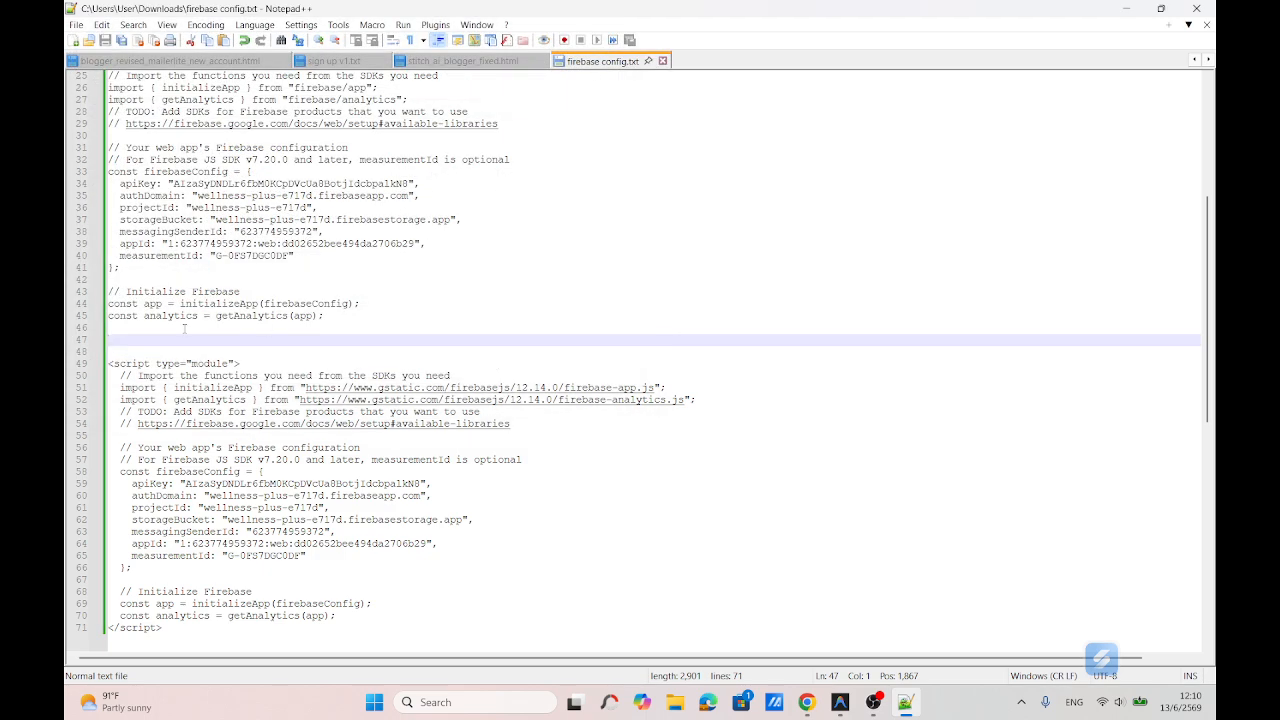
Step: Add the comment "// script code" on the middle blank line above the script block
{"action": "type", "text": "// scri"}
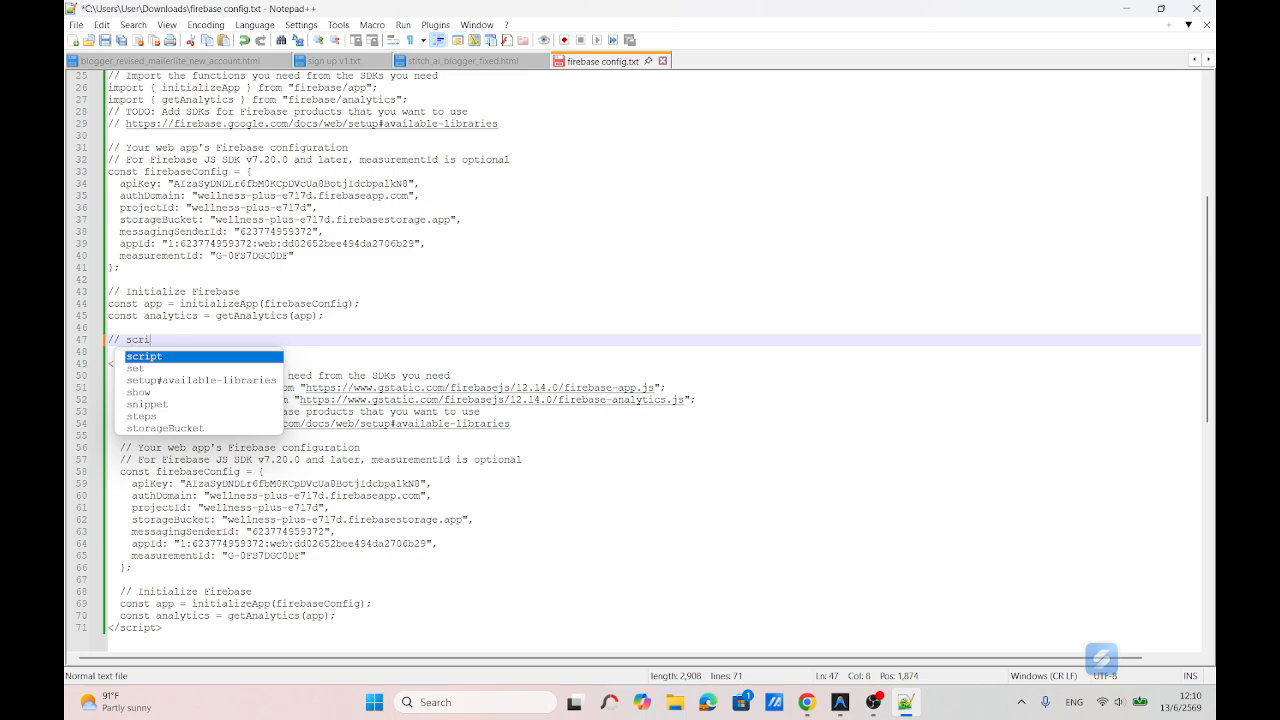
{"action": "type", "text": "pt code"}
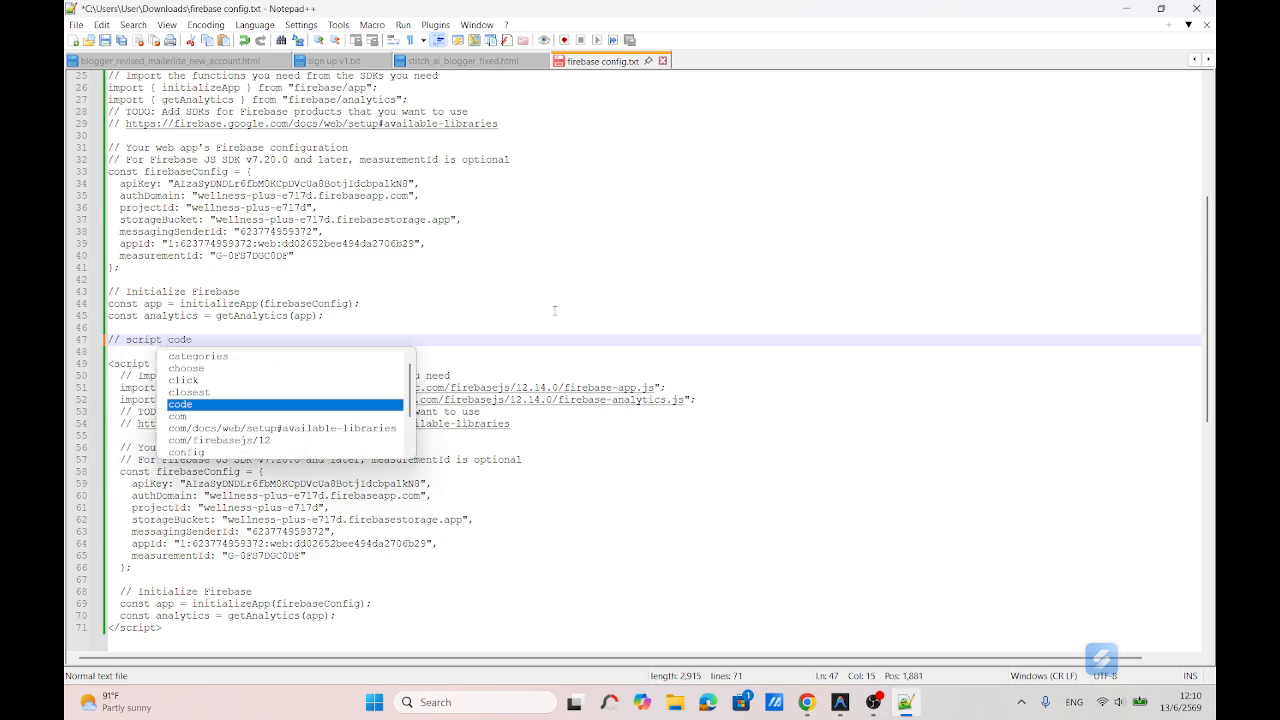
{"action": "left_click", "coordinate": [605, 303]}
{"action": "scroll", "coordinate": [605, 305], "scroll_direction": "up", "scroll_amount": 8}
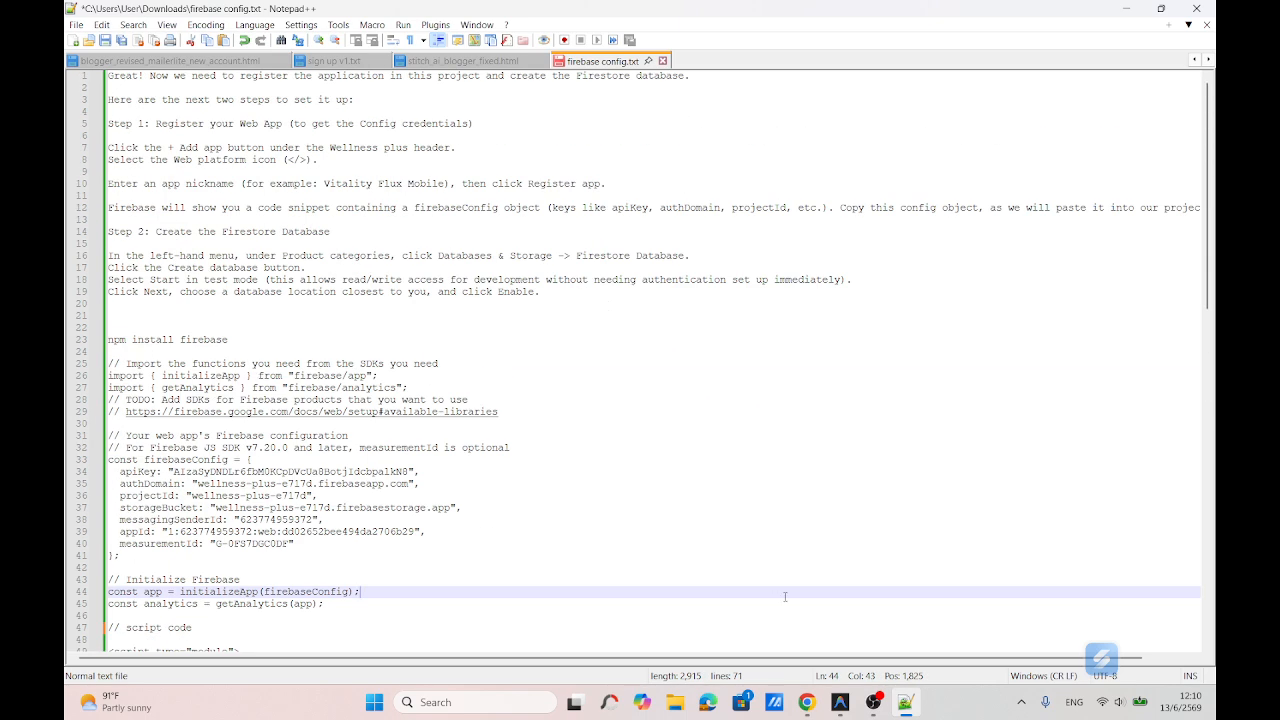
Step: Switch to Chrome, set the Firebase SDK option back to "Use npm" and continue to the Install Firebase CLI stage
{"action": "left_click", "coordinate": [806, 702]}
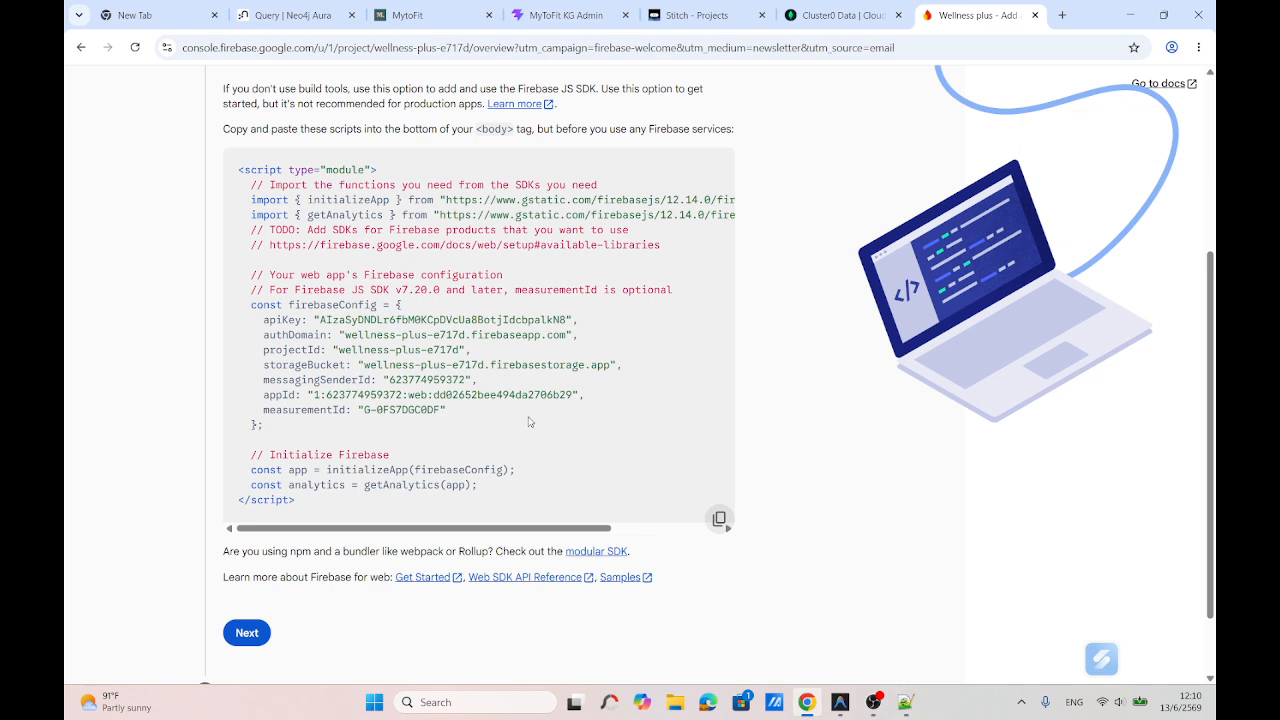
{"action": "scroll", "coordinate": [530, 421], "scroll_direction": "down", "scroll_amount": 1}
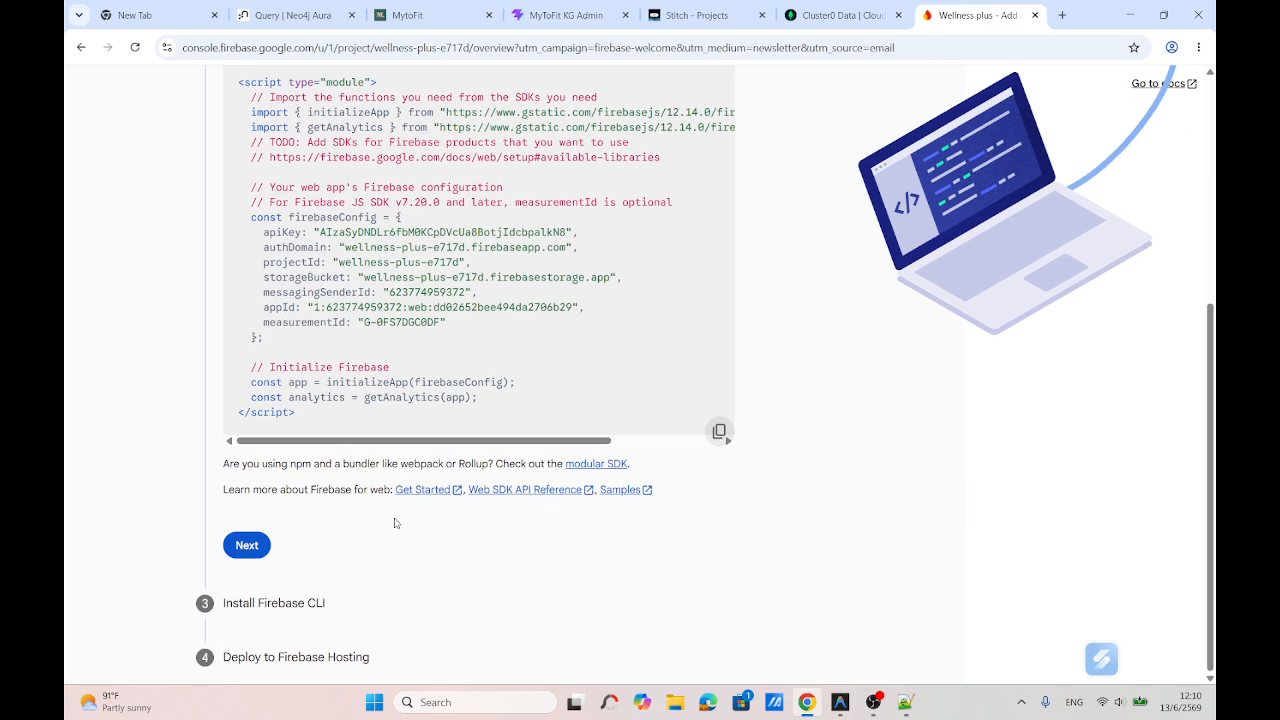
{"action": "scroll", "coordinate": [468, 477], "scroll_direction": "up", "scroll_amount": 4}
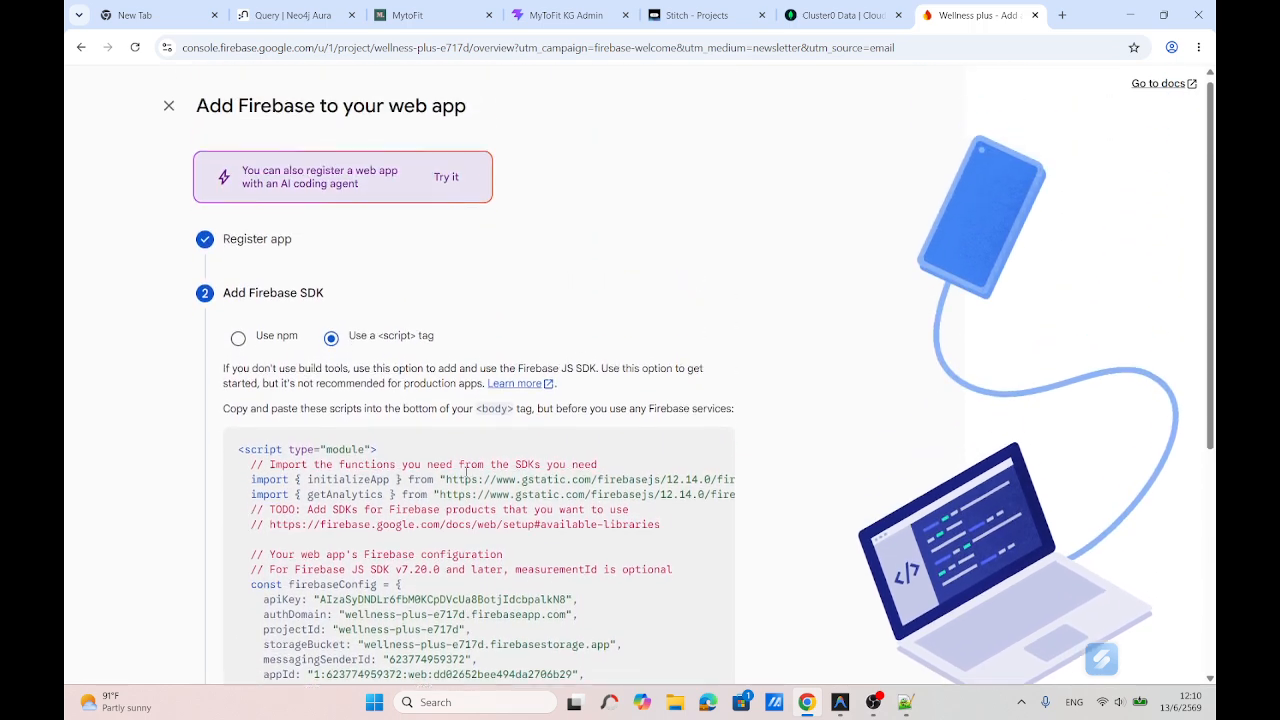
{"action": "left_click", "coordinate": [238, 347]}
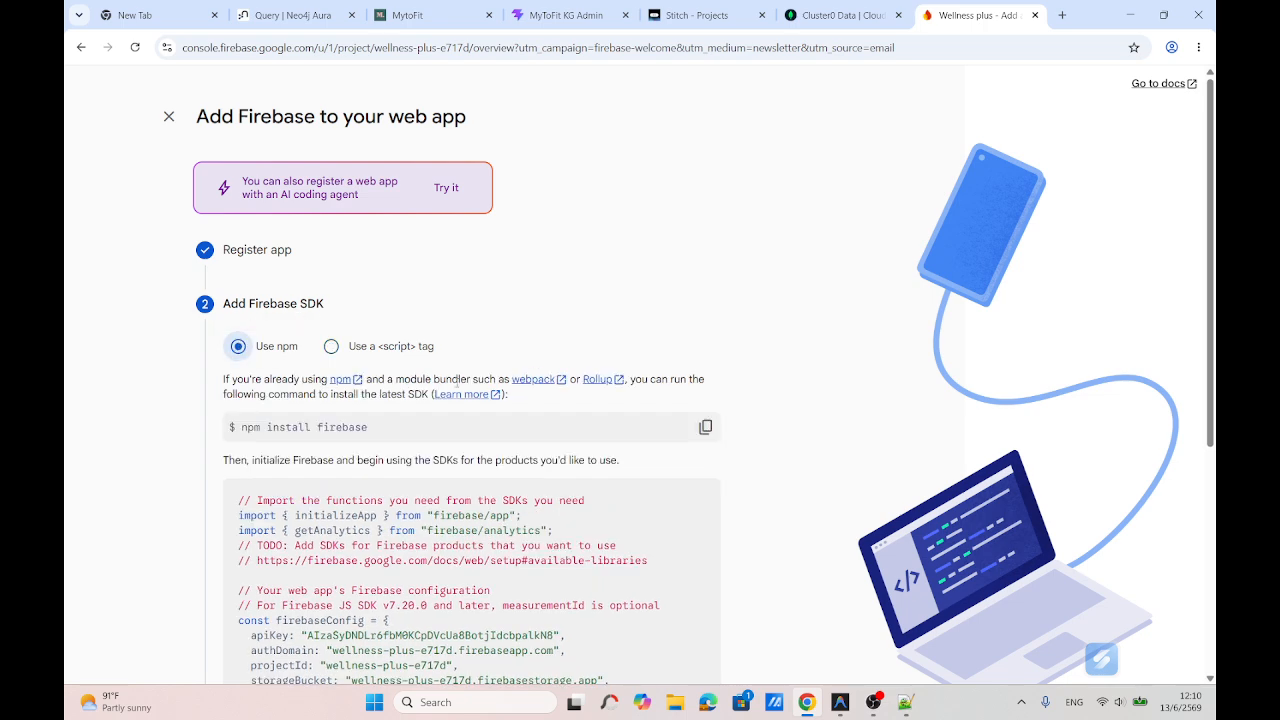
{"action": "scroll", "coordinate": [519, 480], "scroll_direction": "down", "scroll_amount": 4}
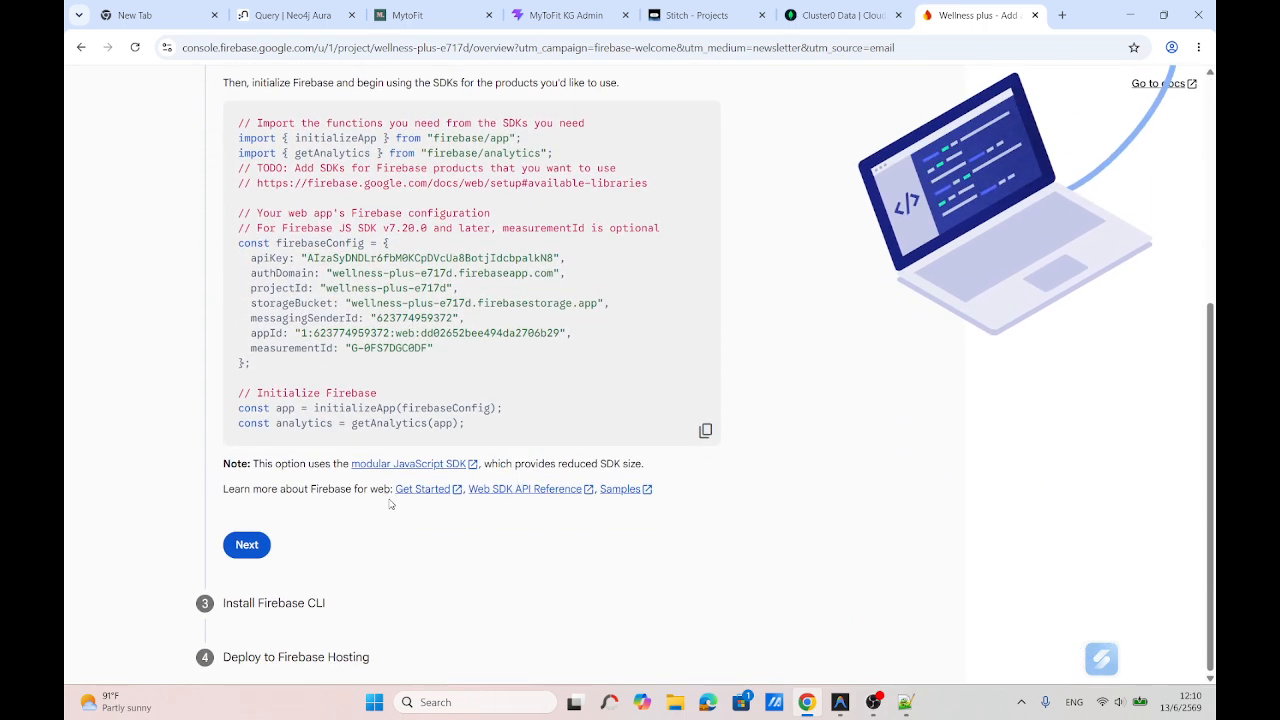
{"action": "left_click", "coordinate": [248, 547]}
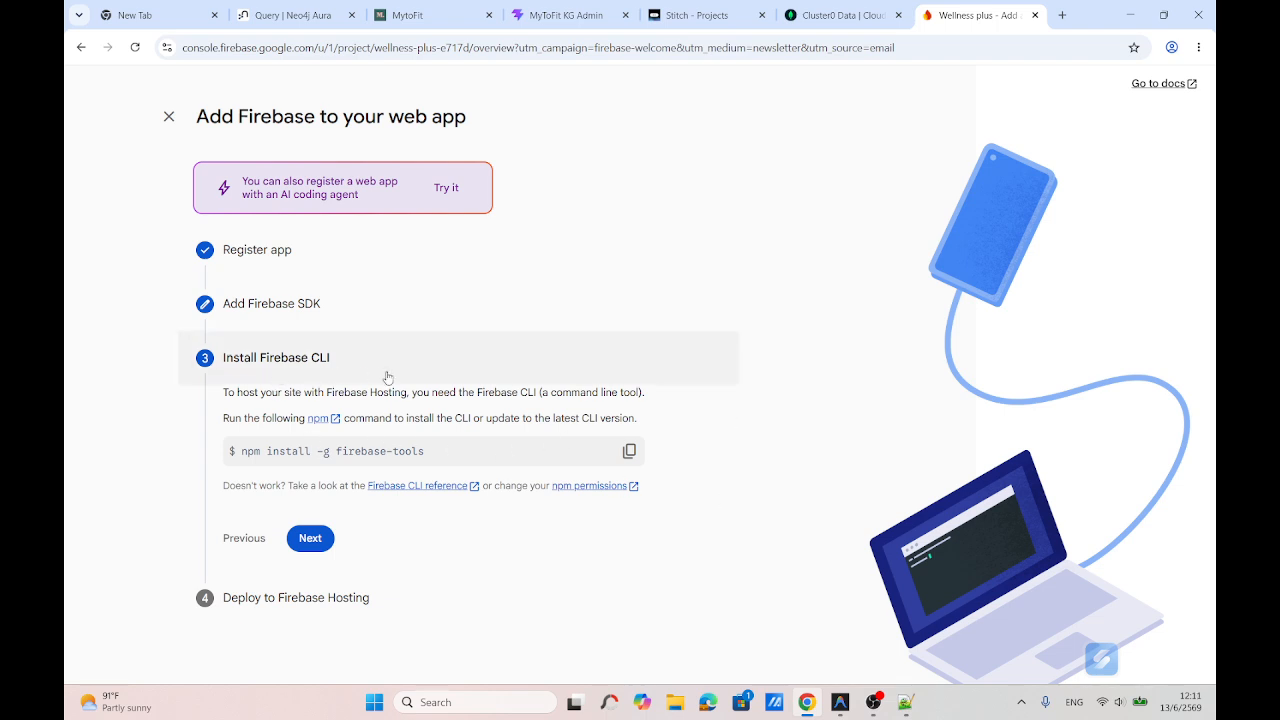
Step: Copy the "npm install -g firebase-tools" command and paste it into the Notepad++ notes below the closing script tag, leaving three blank lines
{"action": "left_click", "coordinate": [628, 454]}
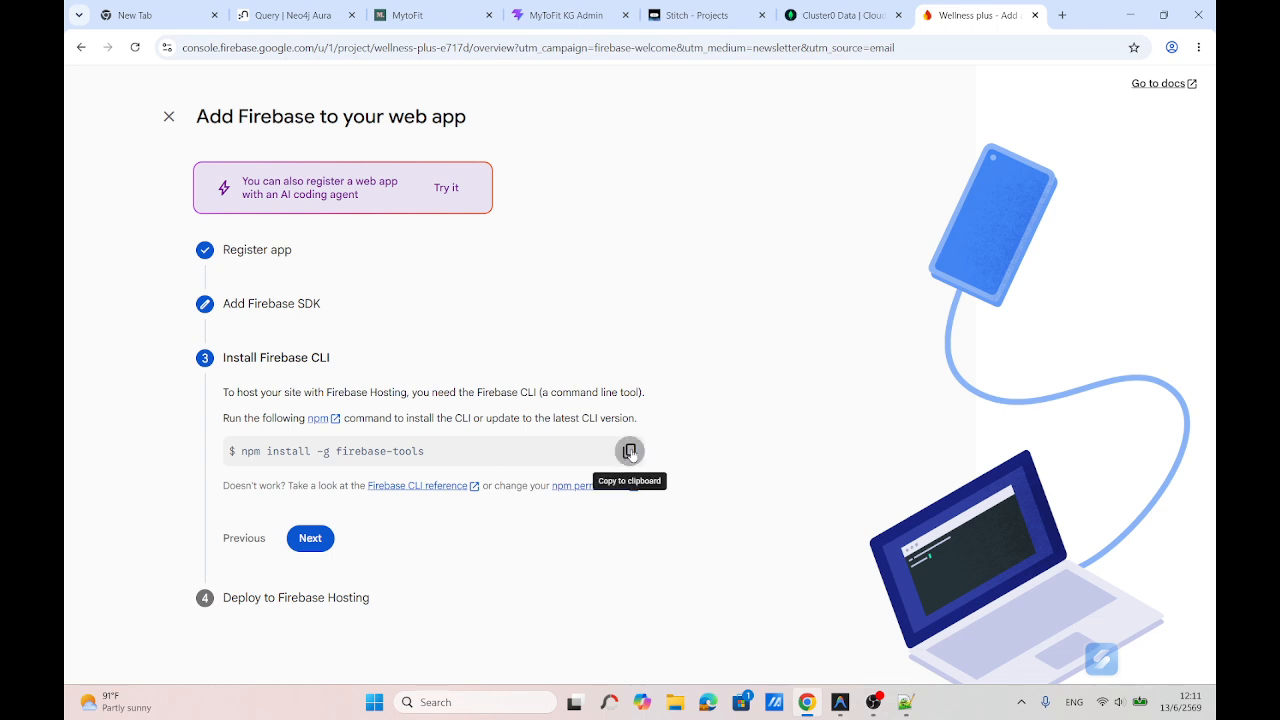
{"action": "left_click", "coordinate": [840, 702]}
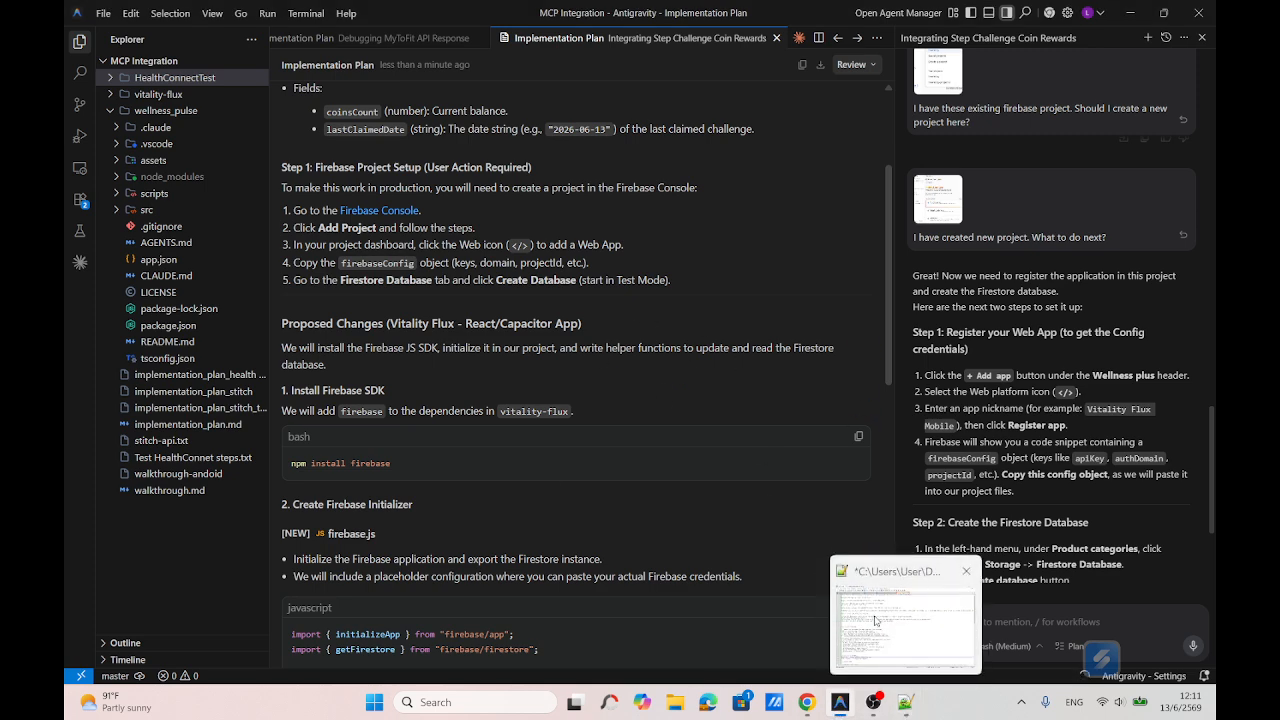
{"action": "left_click", "coordinate": [903, 708]}
{"action": "scroll", "coordinate": [492, 537], "scroll_direction": "down", "scroll_amount": 14}
{"action": "scroll", "coordinate": [492, 537], "scroll_direction": "down", "scroll_amount": 9}
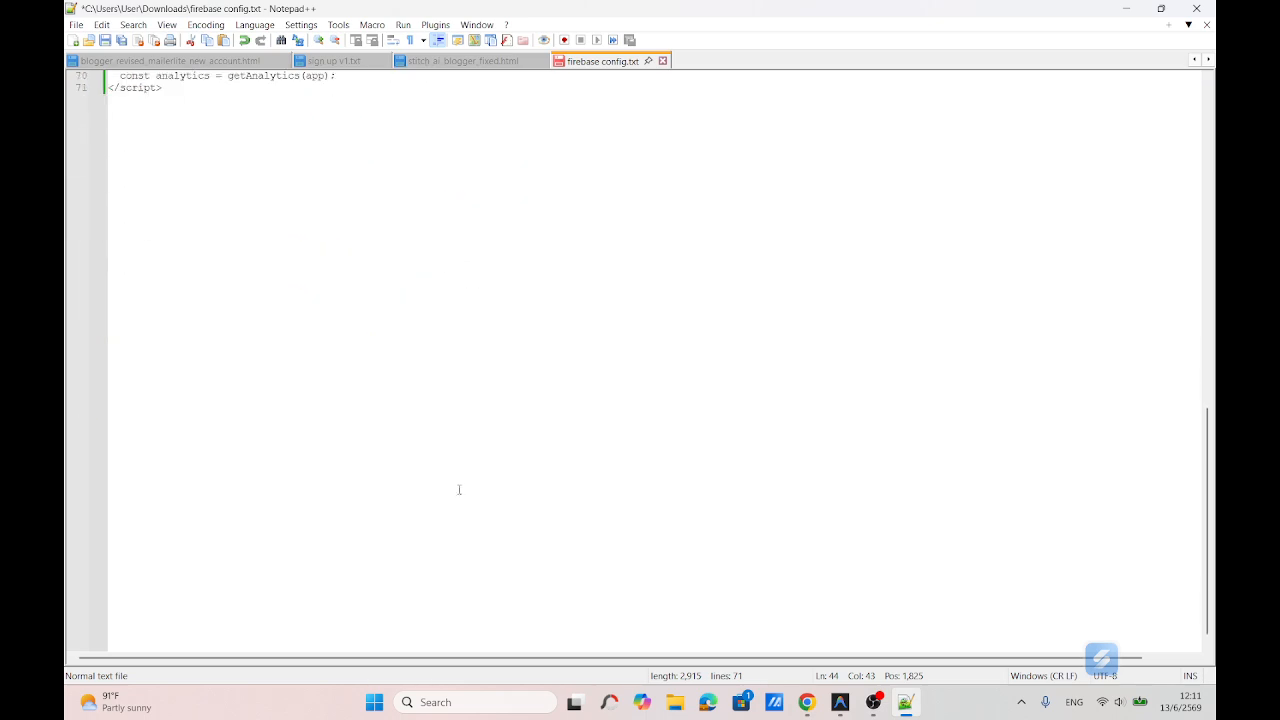
{"action": "scroll", "coordinate": [457, 486], "scroll_direction": "up", "scroll_amount": 4}
{"action": "left_click", "coordinate": [224, 249]}
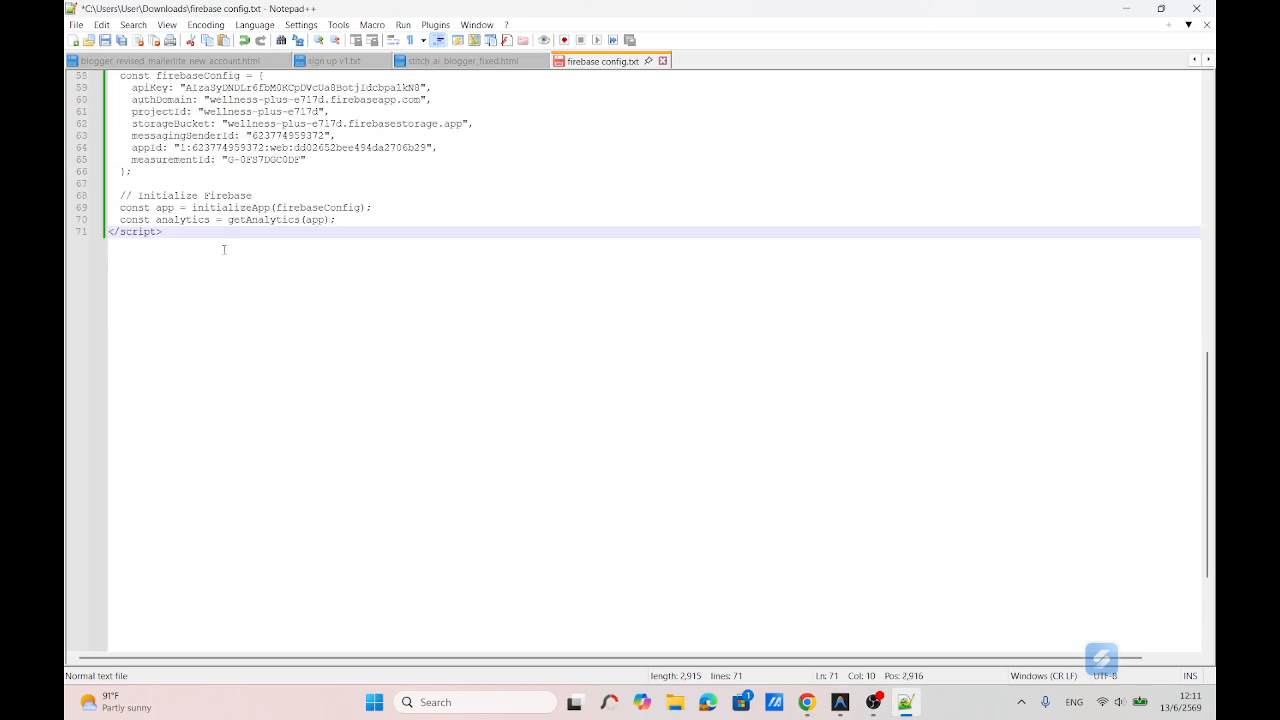
{"action": "key", "text": "Return"}
{"action": "key", "text": "Return"}
{"action": "key", "text": "Return"}
{"action": "key", "text": "Return"}
{"action": "key", "text": "ctrl+v"}
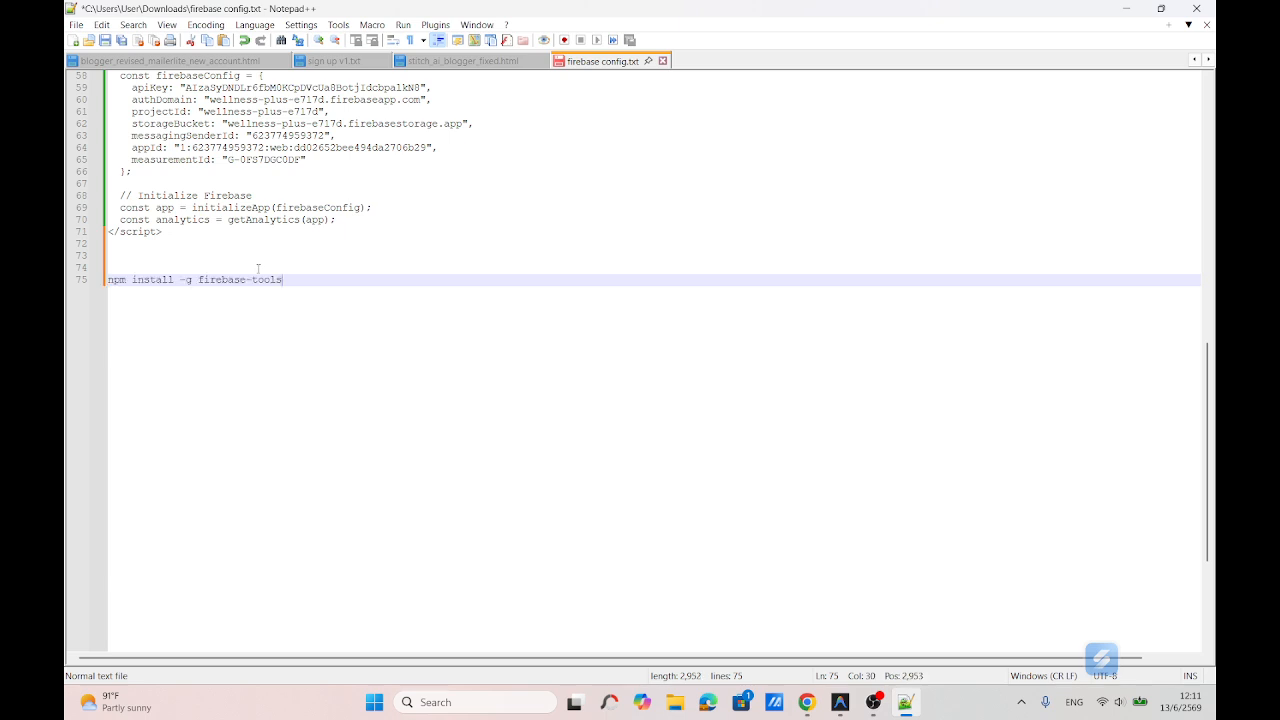
Step: Check the Install Firebase CLI stage in Chrome, then return to Notepad++ and review the Step 2 instructions for creating the Firestore database
{"action": "left_click", "coordinate": [807, 702]}
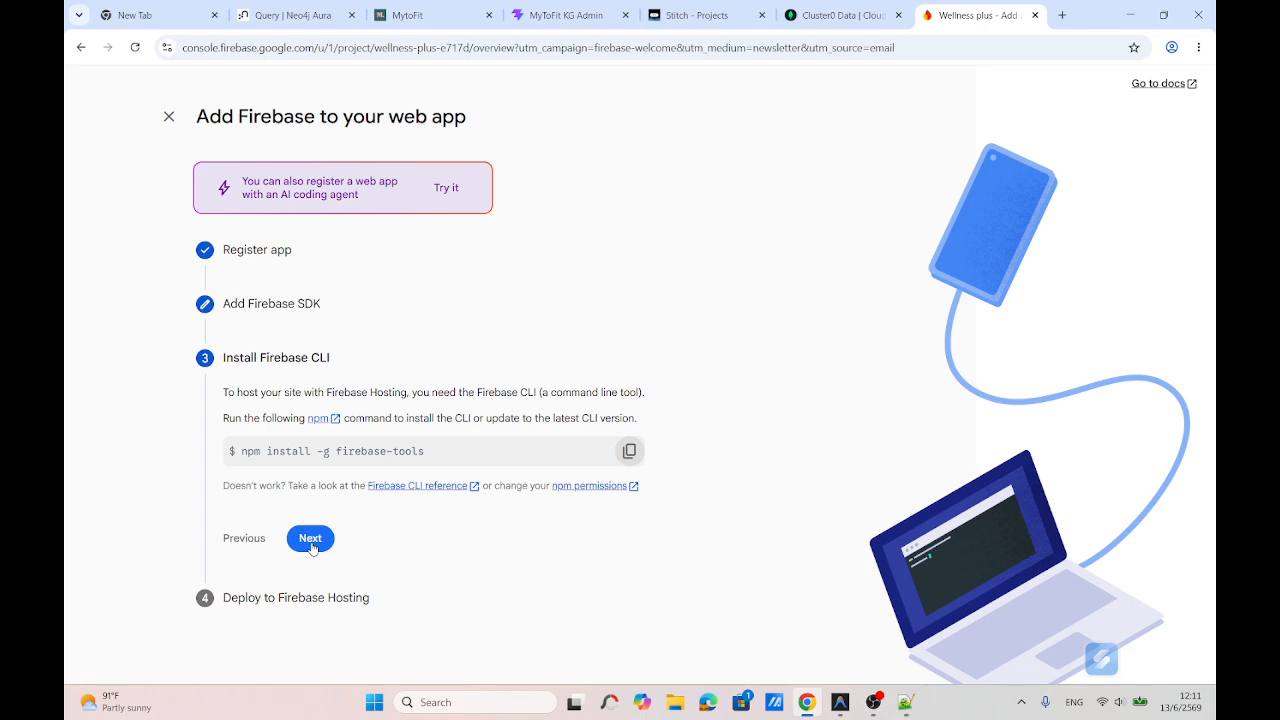
{"action": "left_click", "coordinate": [905, 703]}
{"action": "scroll", "coordinate": [577, 272], "scroll_direction": "up", "scroll_amount": 19}
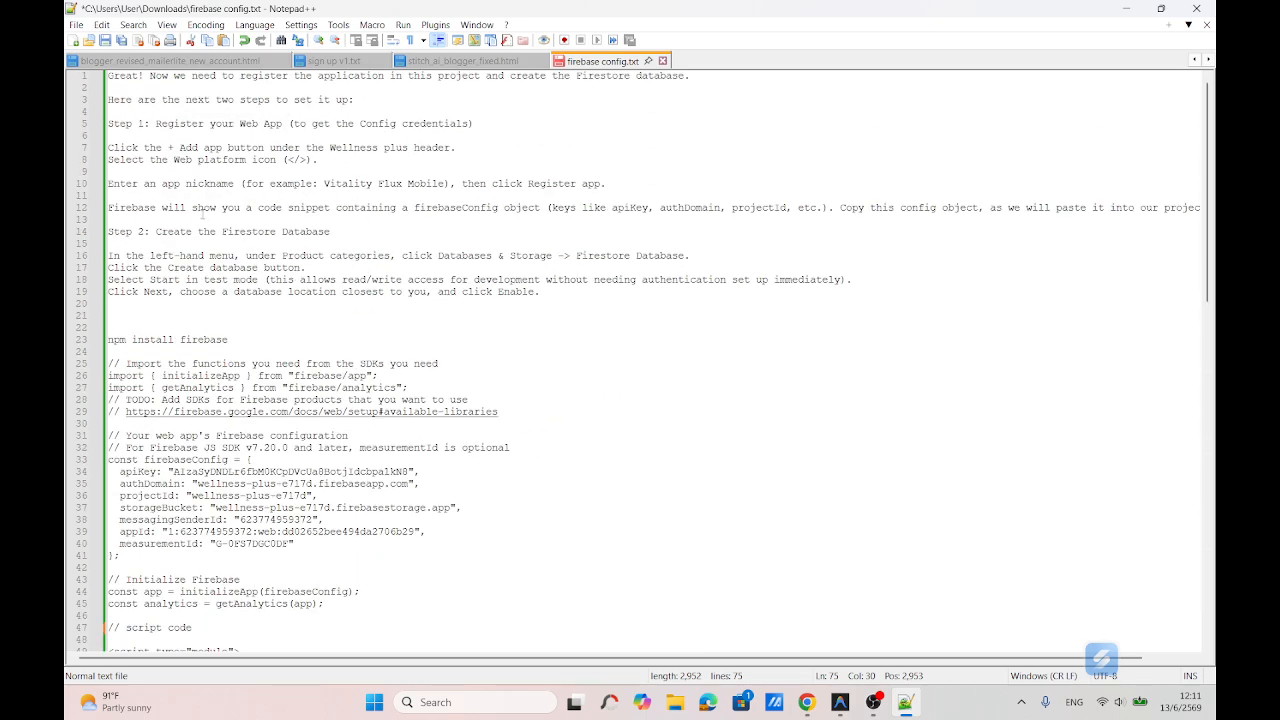
{"action": "left_click", "coordinate": [352, 231]}
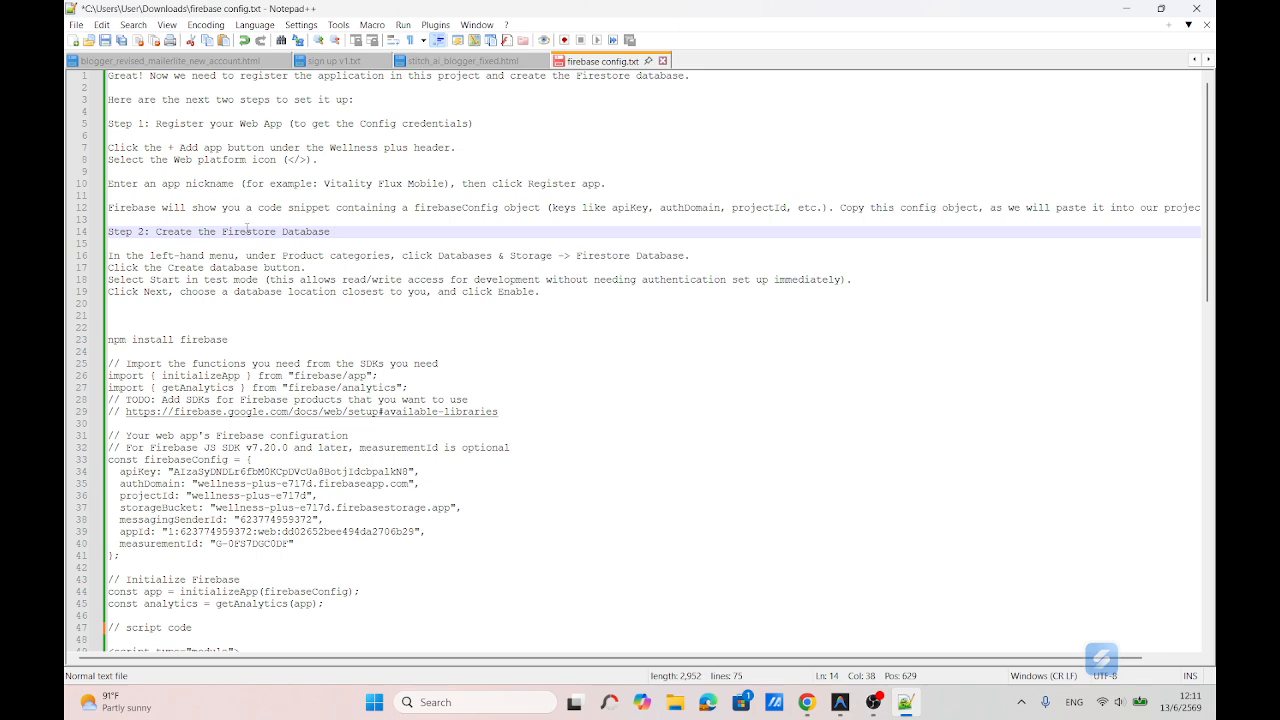
{"action": "left_click", "coordinate": [192, 268]}
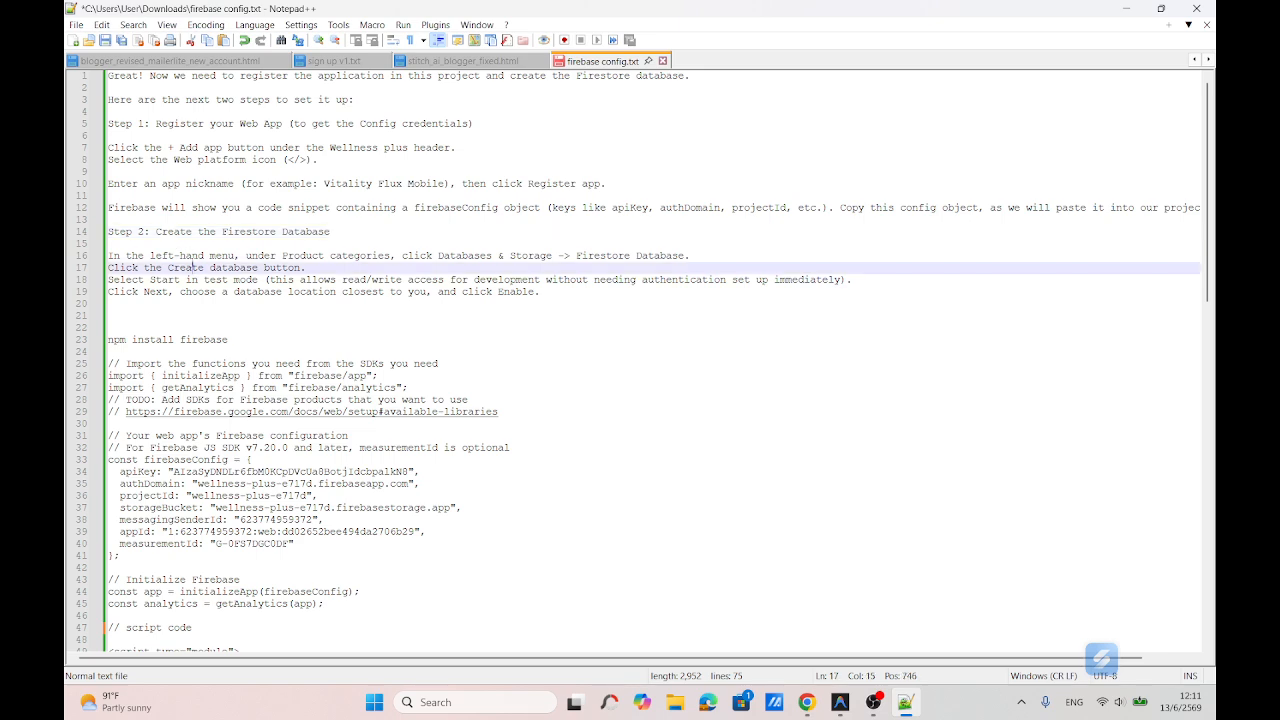
{"action": "left_click", "coordinate": [375, 256]}
{"action": "left_click", "coordinate": [300, 222]}
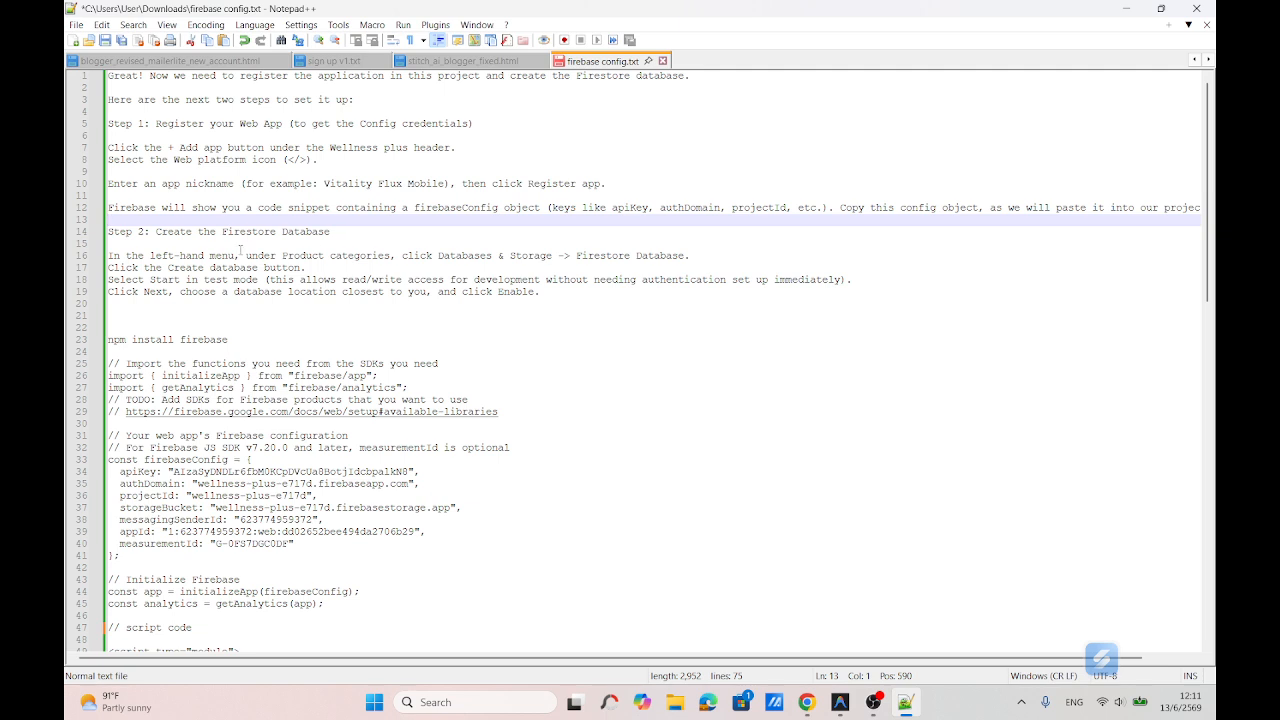
{"action": "triple_click", "coordinate": [376, 258]}
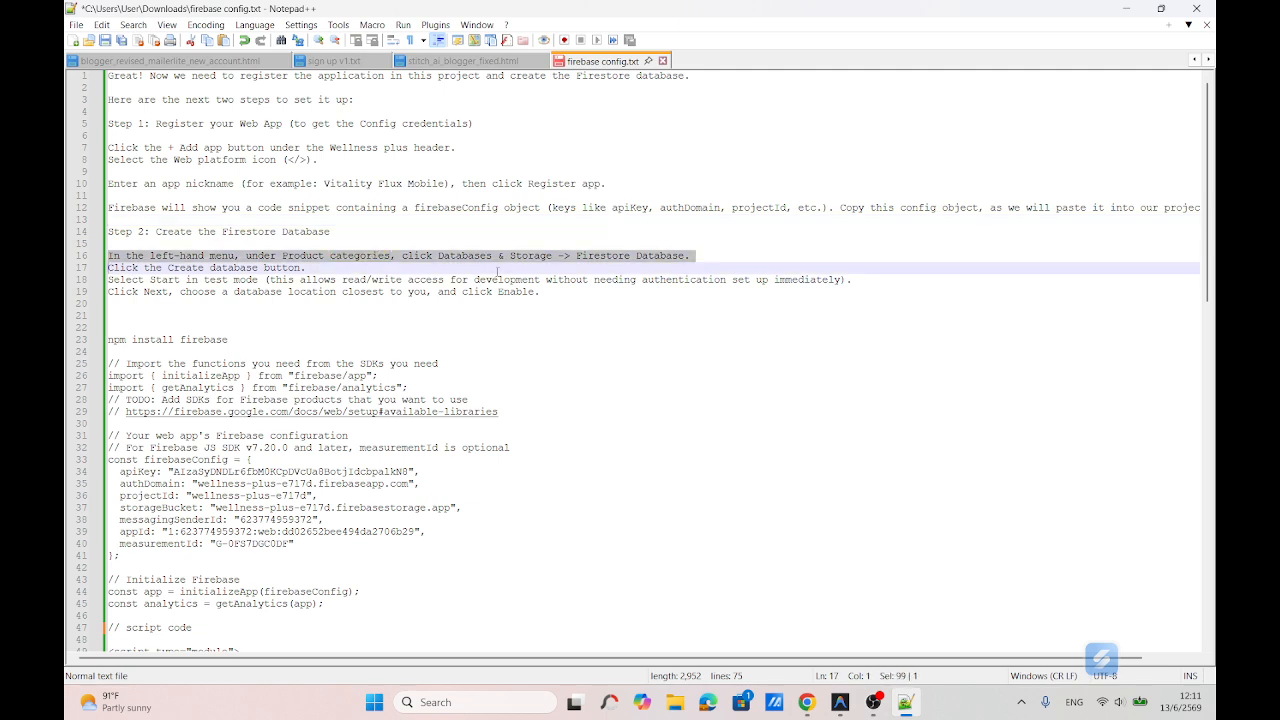
Step: Switch to Chrome, continue to the Deploy to Firebase Hosting stage and review its deployment commands
{"action": "left_click", "coordinate": [710, 263]}
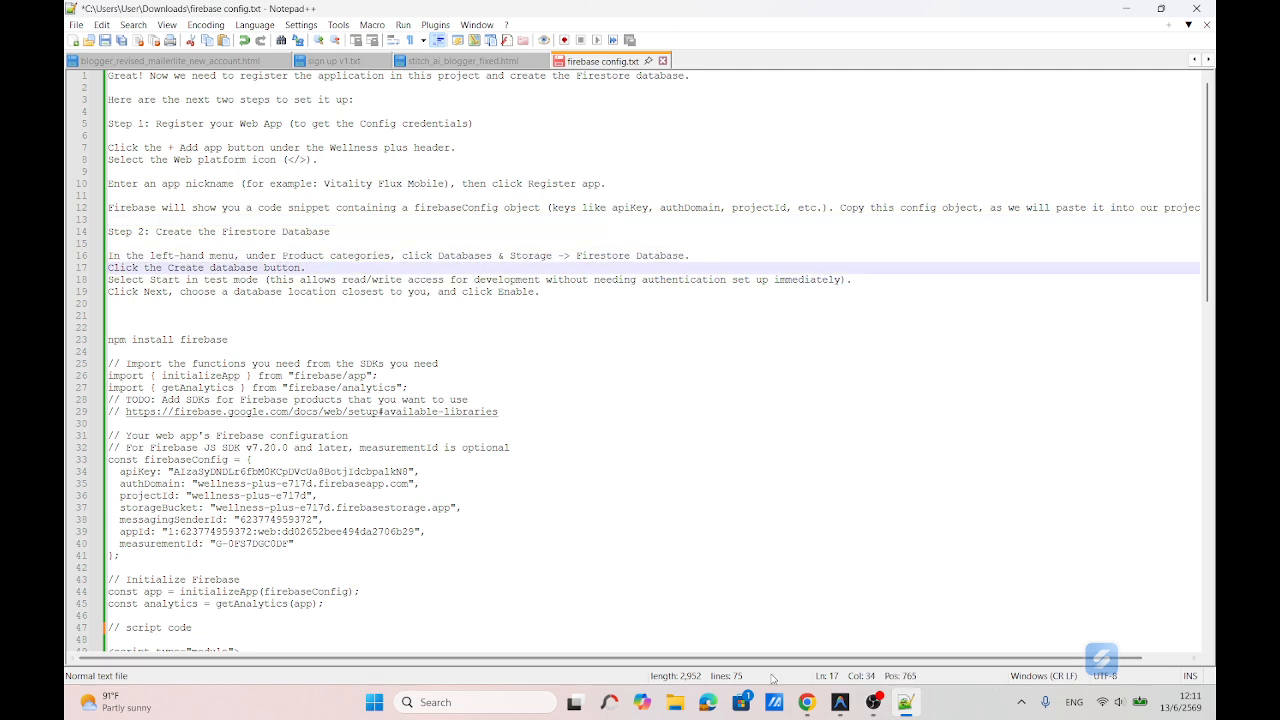
{"action": "left_click", "coordinate": [806, 702]}
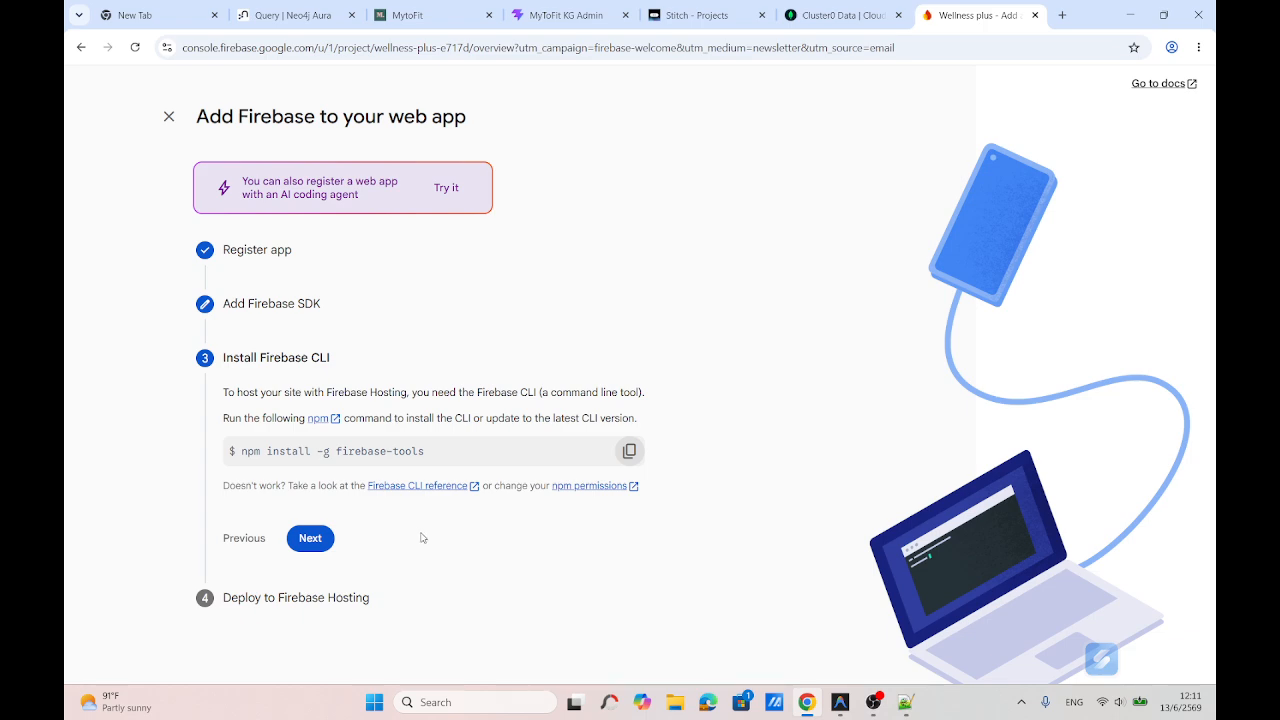
{"action": "left_click", "coordinate": [318, 538]}
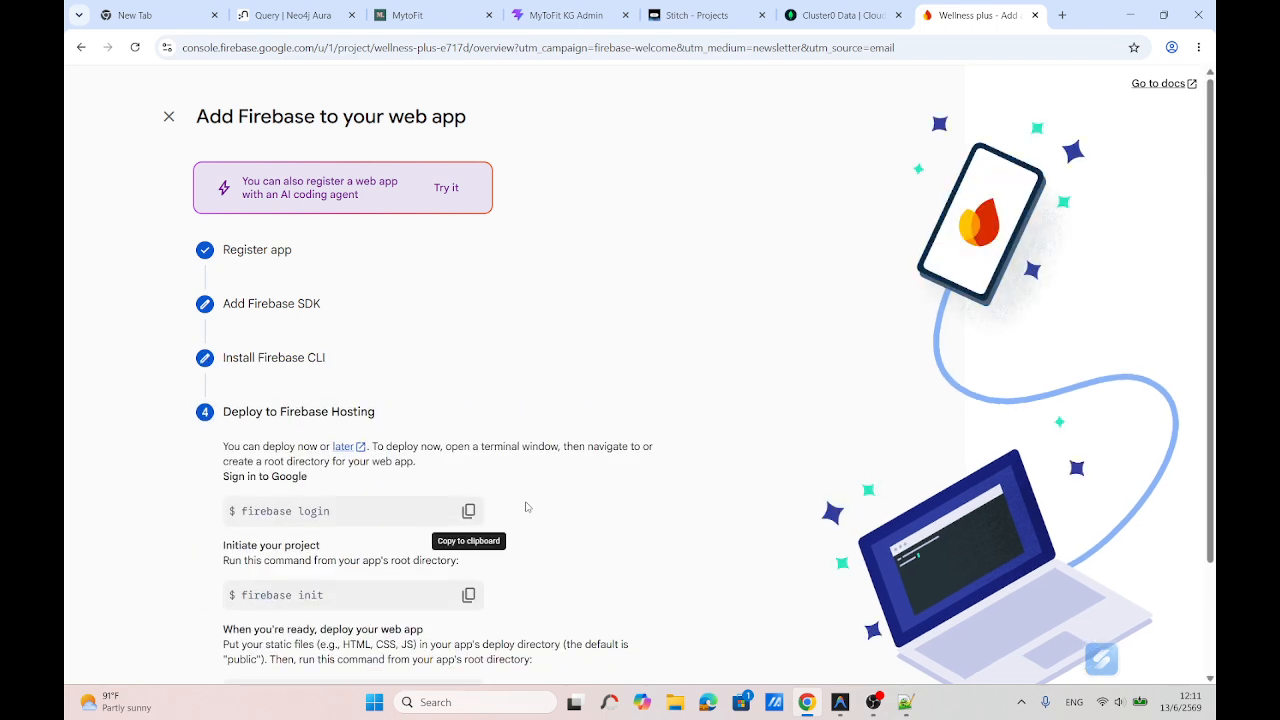
{"action": "scroll", "coordinate": [527, 507], "scroll_direction": "down", "scroll_amount": 2}
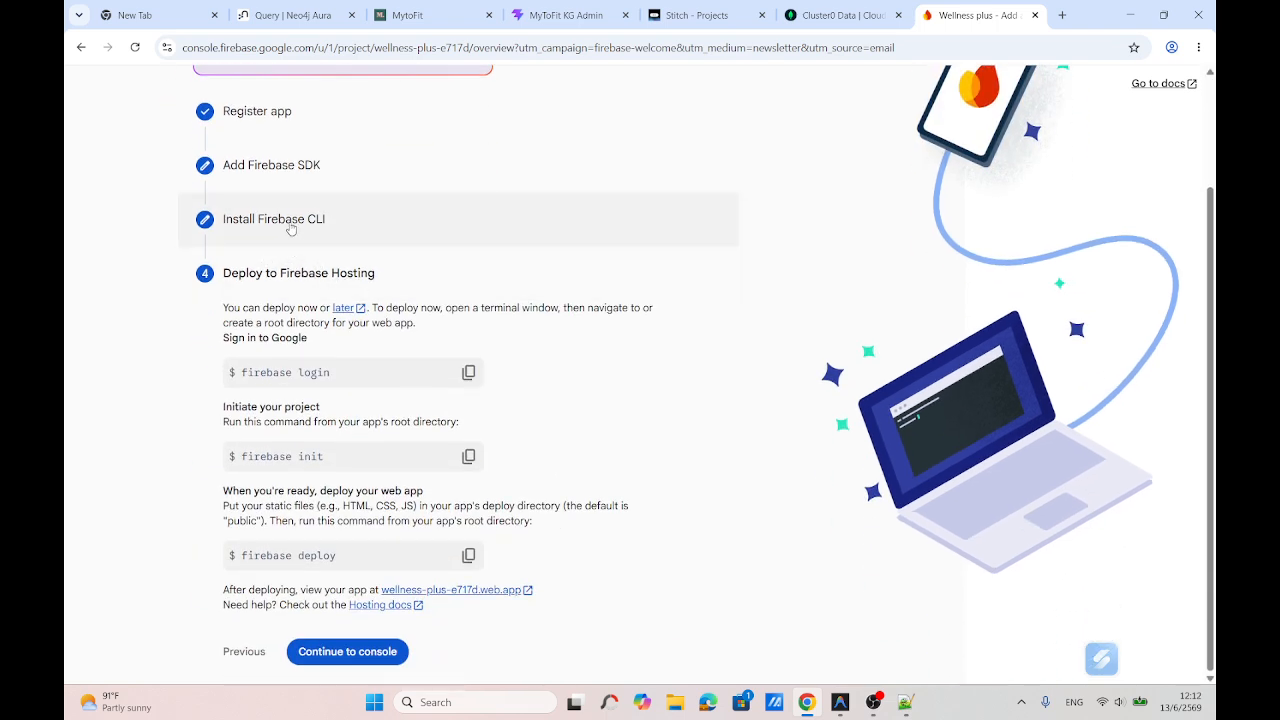
{"action": "scroll", "coordinate": [388, 246], "scroll_direction": "up", "scroll_amount": 2}
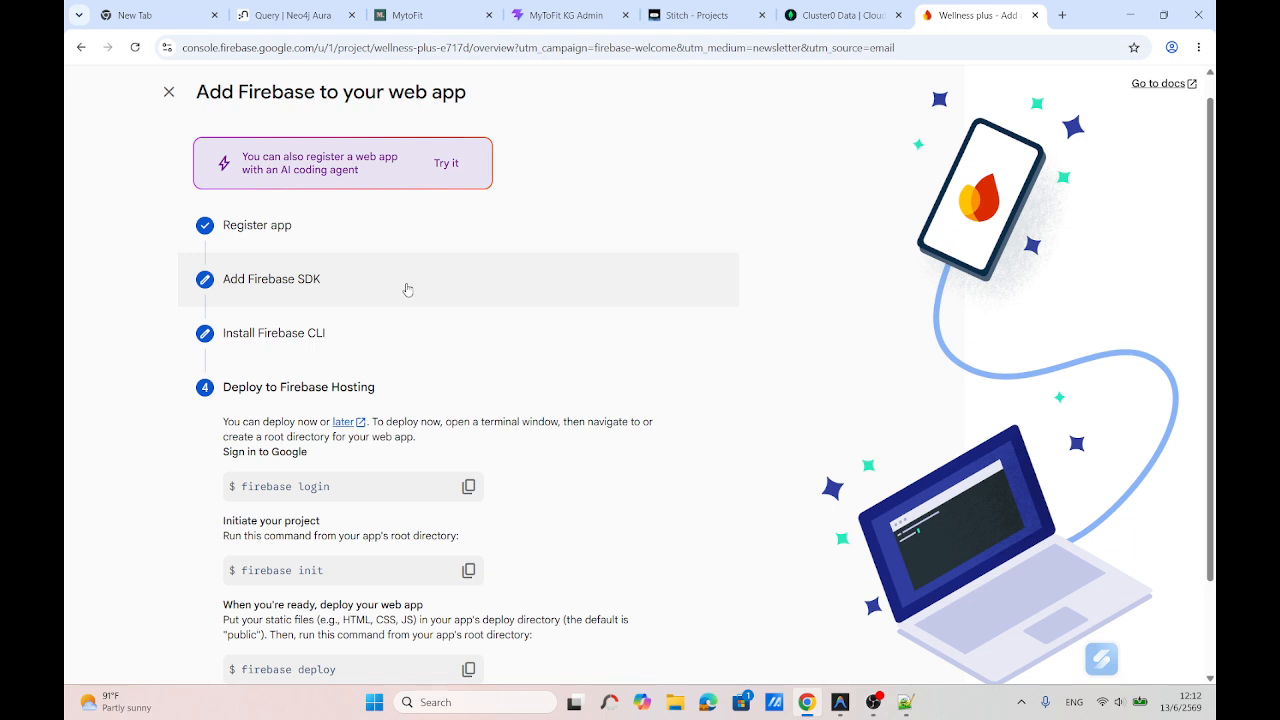
{"action": "scroll", "coordinate": [407, 289], "scroll_direction": "down", "scroll_amount": 1}
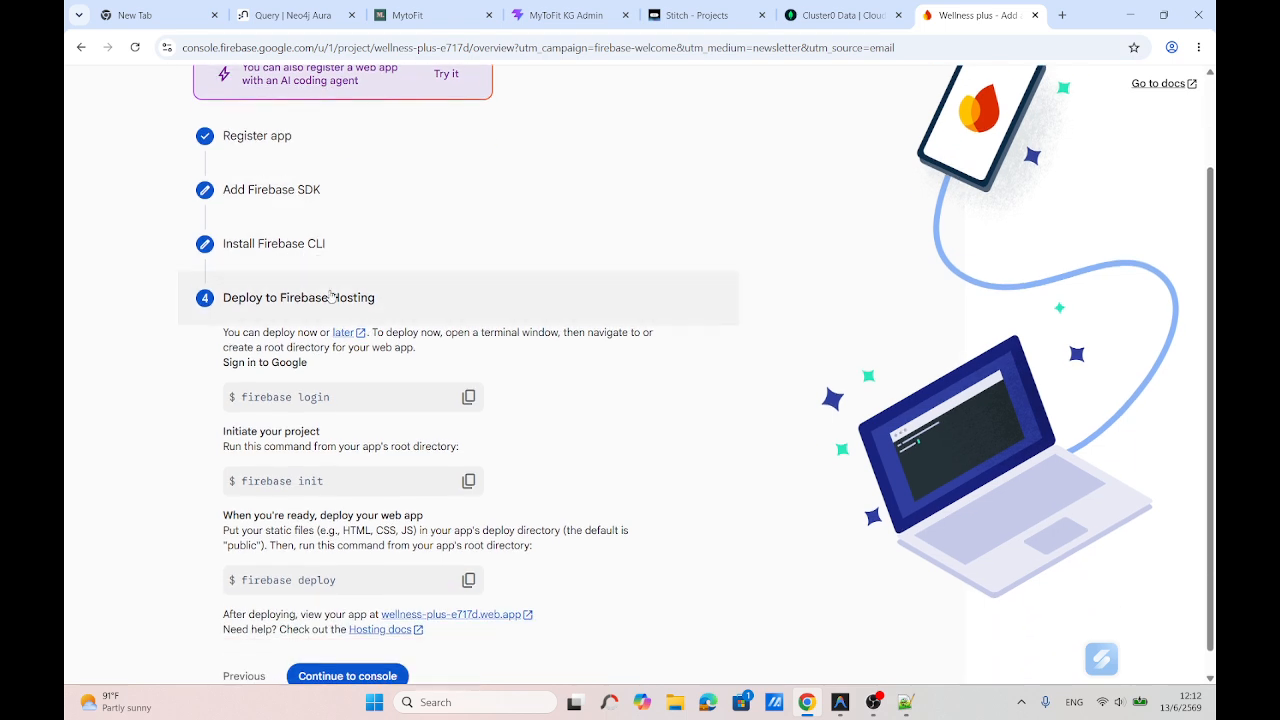
{"action": "scroll", "coordinate": [512, 337], "scroll_direction": "down", "scroll_amount": 1}
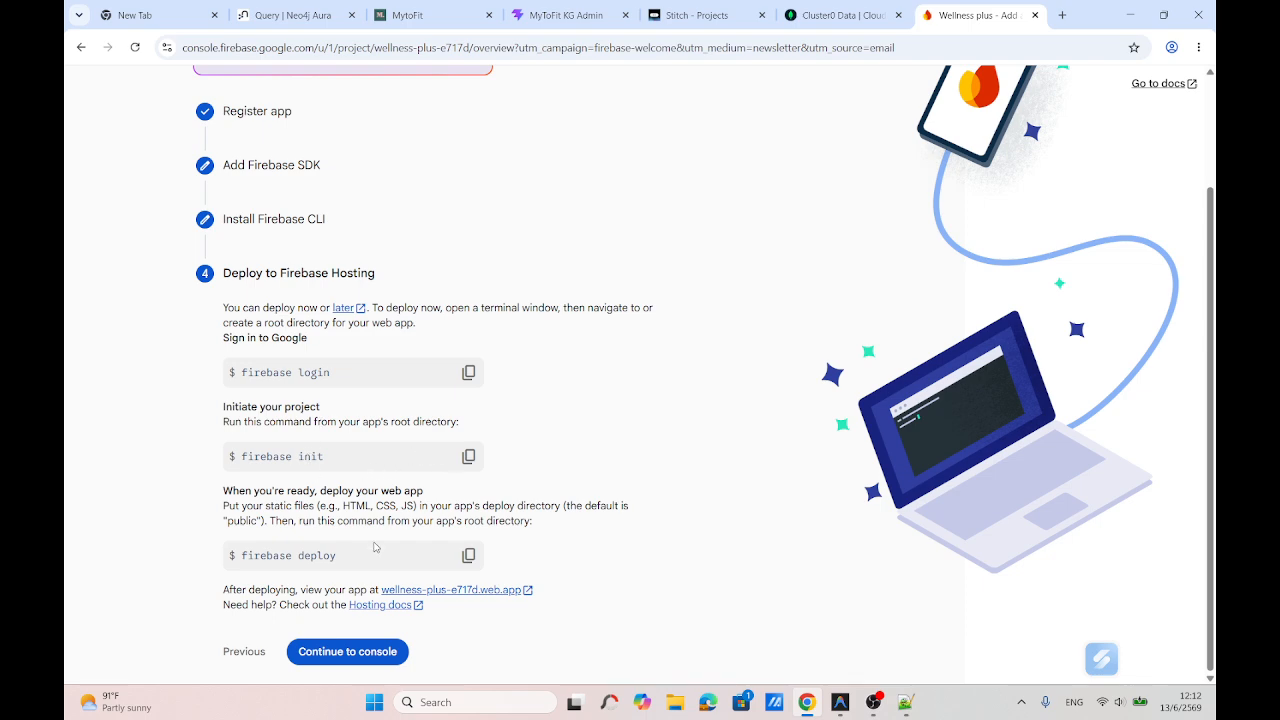
Step: Copy the "firebase login" command and paste it into the Notepad++ notes on a new line below "npm install -g firebase-tools"
{"action": "left_click", "coordinate": [468, 372]}
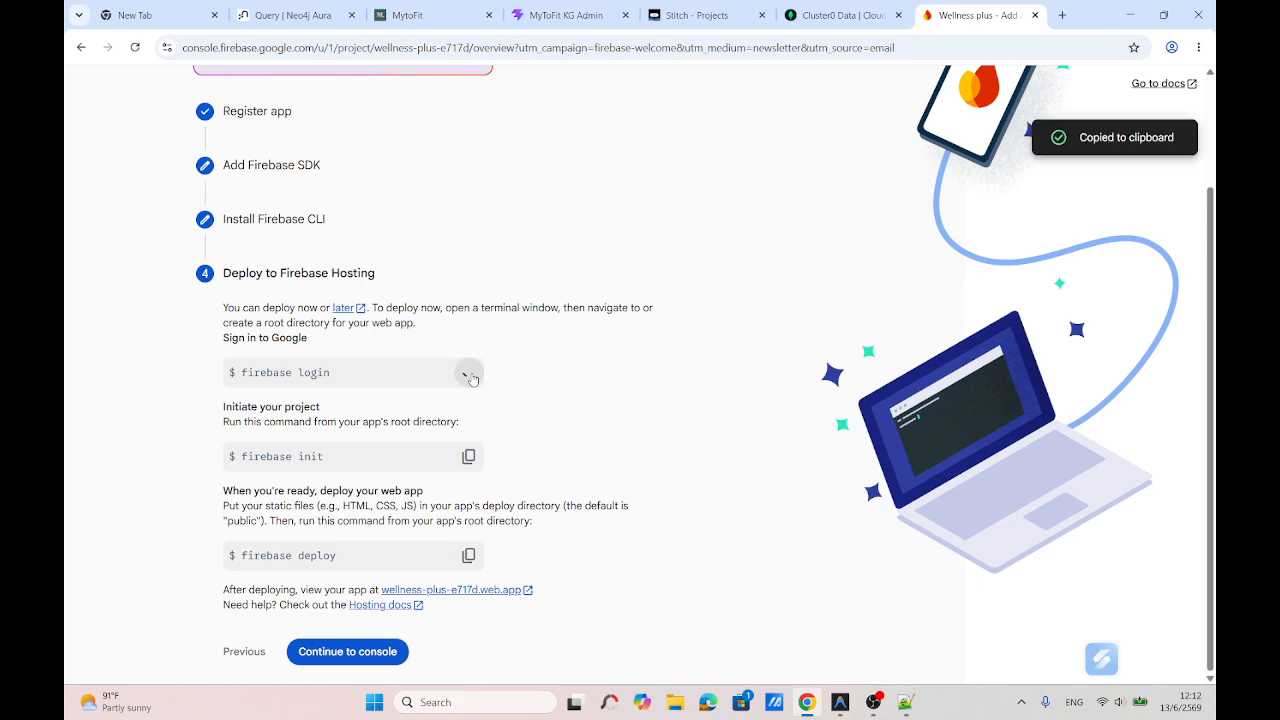
{"action": "left_click", "coordinate": [906, 704]}
{"action": "scroll", "coordinate": [538, 527], "scroll_direction": "down", "scroll_amount": 15}
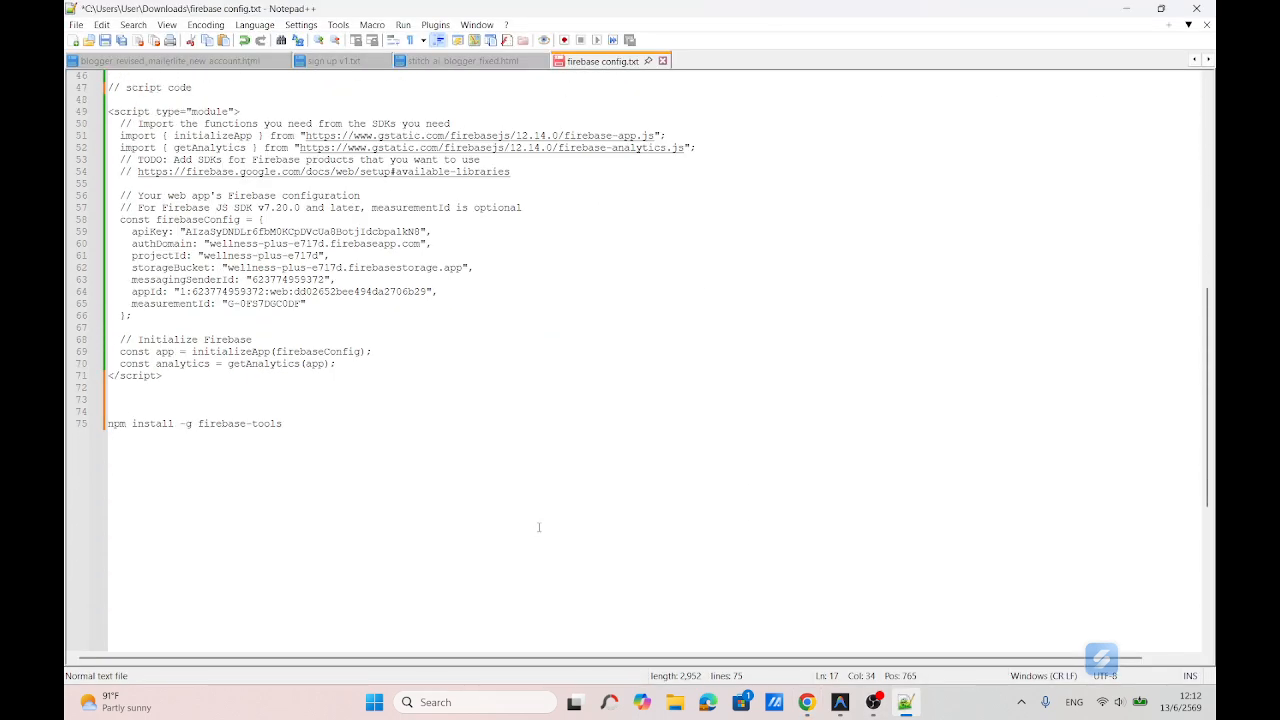
{"action": "left_click", "coordinate": [350, 441]}
{"action": "key", "text": "Return"}
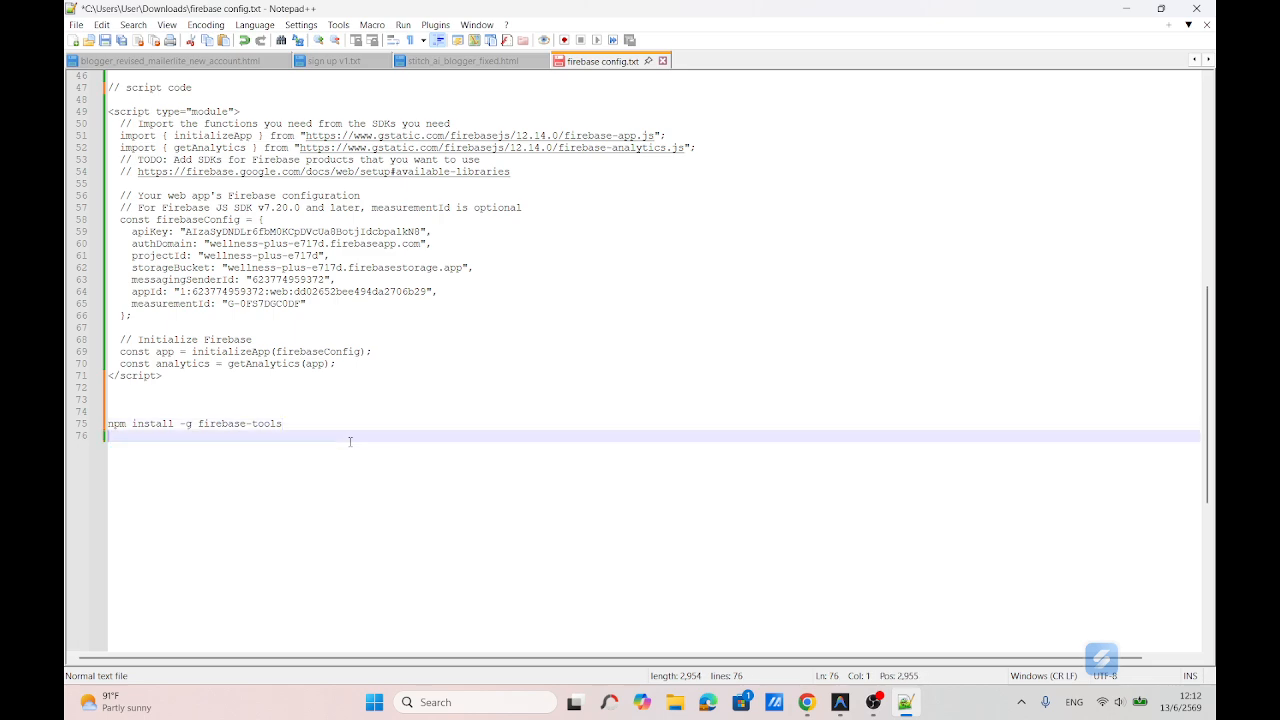
{"action": "key", "text": "ctrl+v"}
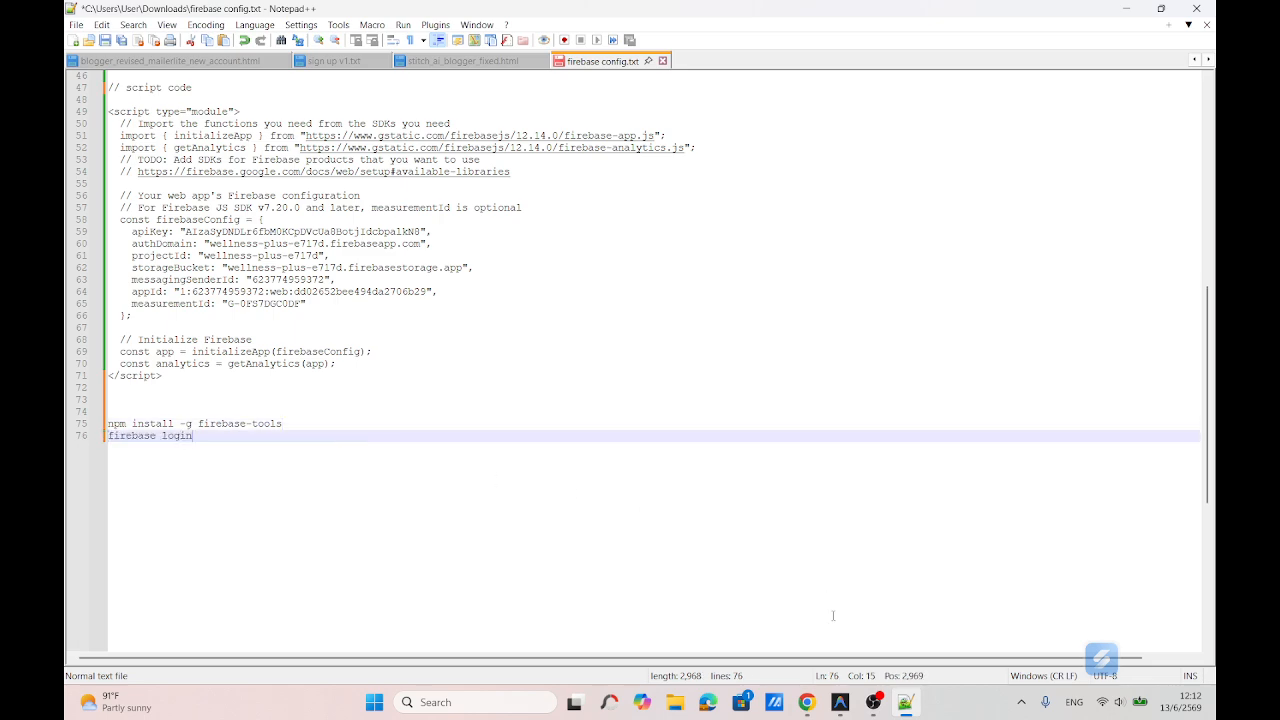
Step: Copy the "firebase init" command from Chrome and paste it on a new line below "firebase login" in the Notepad++ notes
{"action": "left_click", "coordinate": [806, 702]}
{"action": "left_click", "coordinate": [470, 456]}
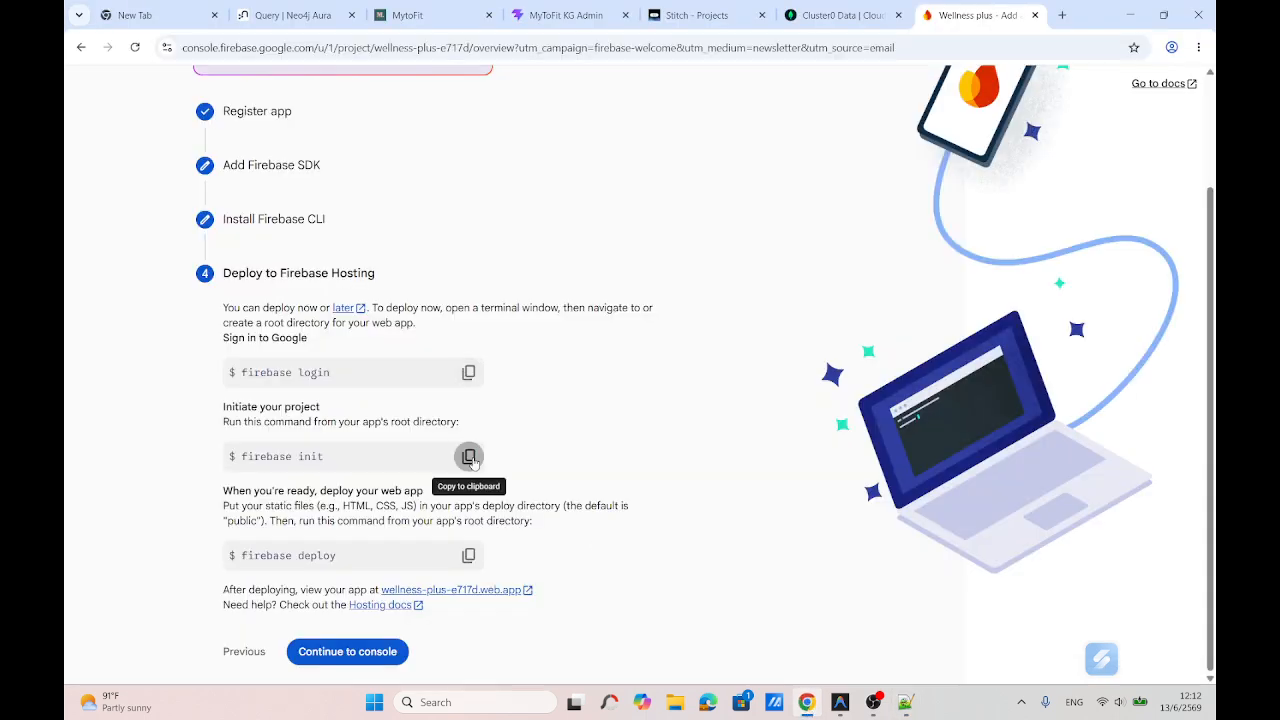
{"action": "left_click", "coordinate": [907, 715]}
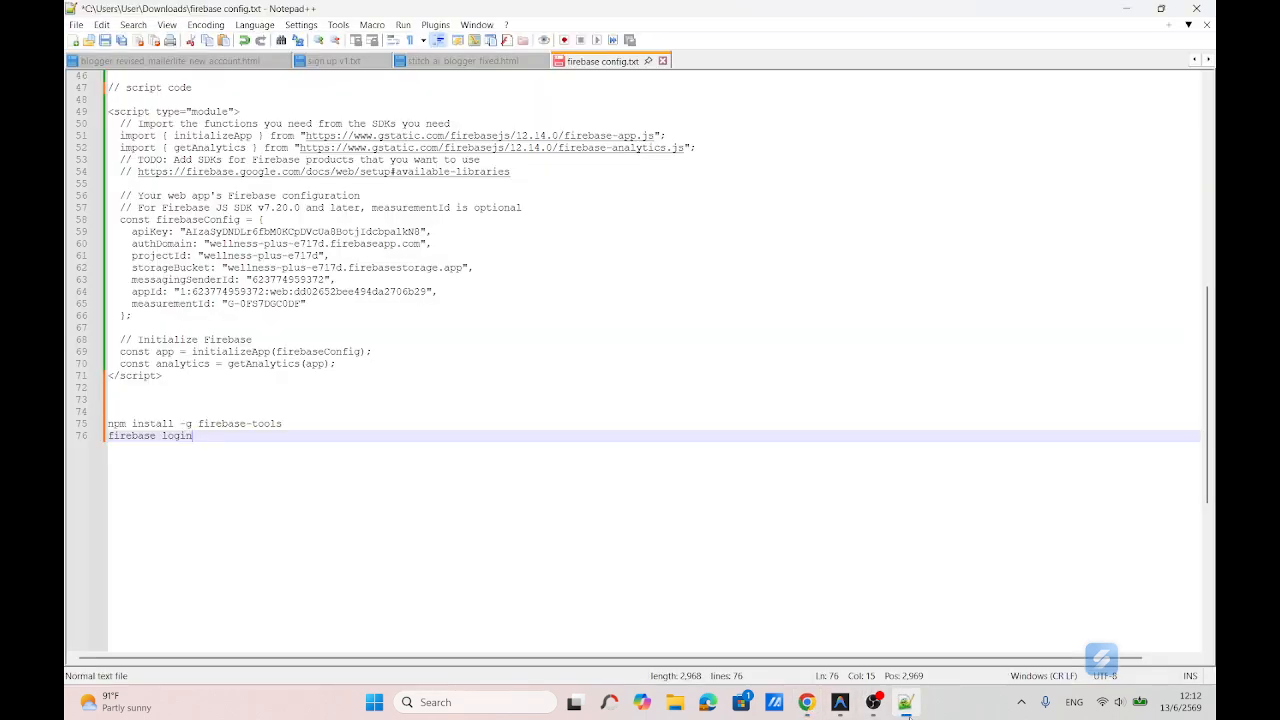
{"action": "key", "text": "Return"}
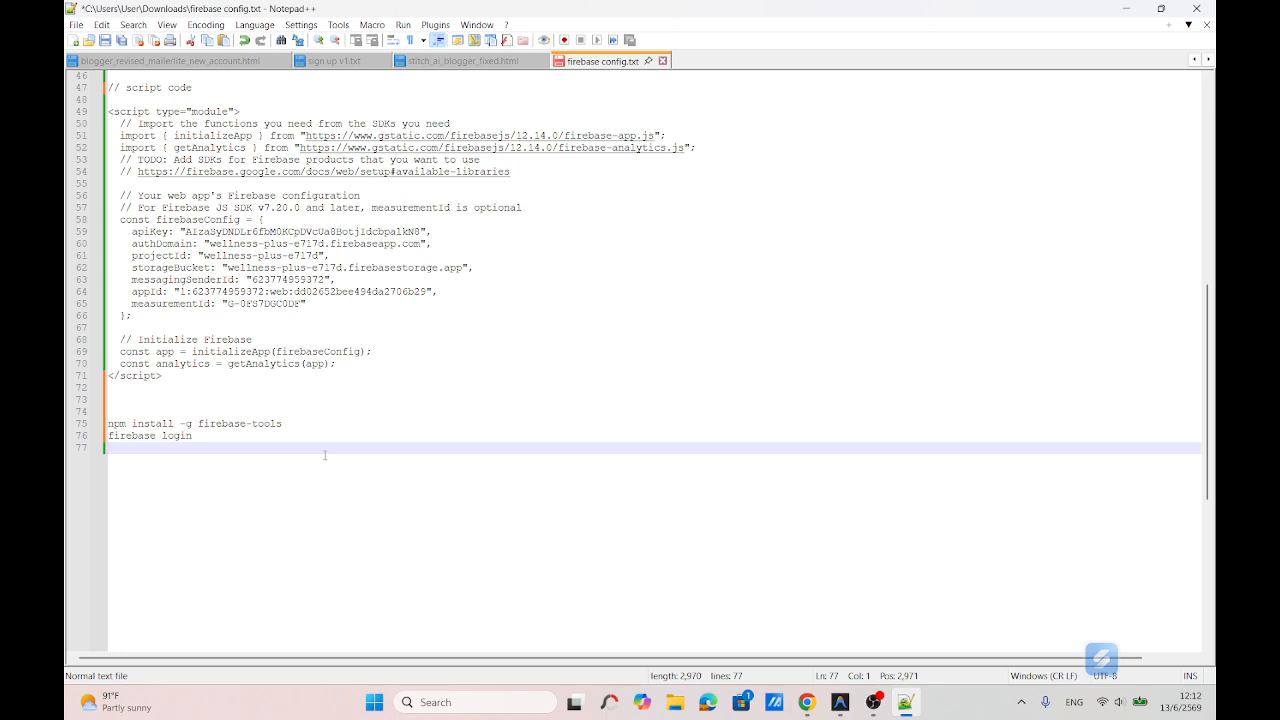
{"action": "key", "text": "ctrl+v"}
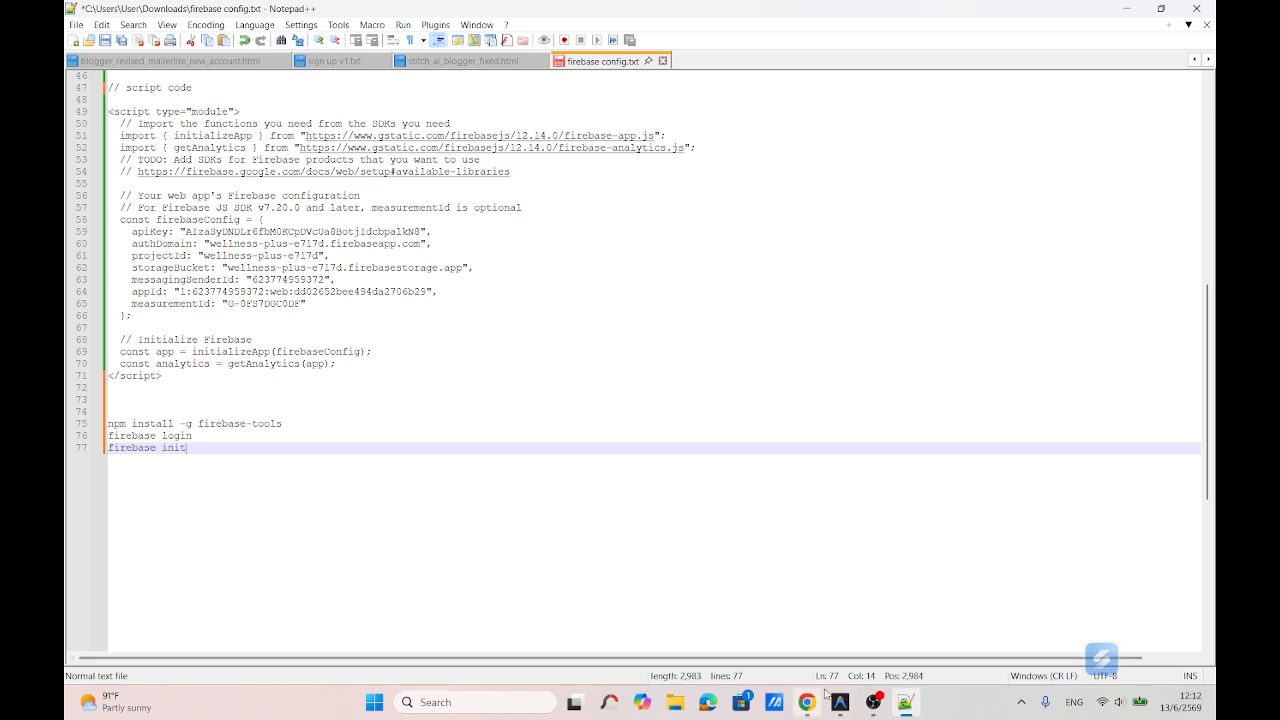
Step: Copy the "firebase deploy" command from Chrome, paste it below "firebase init" in the Notepad++ notes and save the file
{"action": "mouse_move", "coordinate": [812, 703]}
{"action": "left_click", "coordinate": [780, 630]}
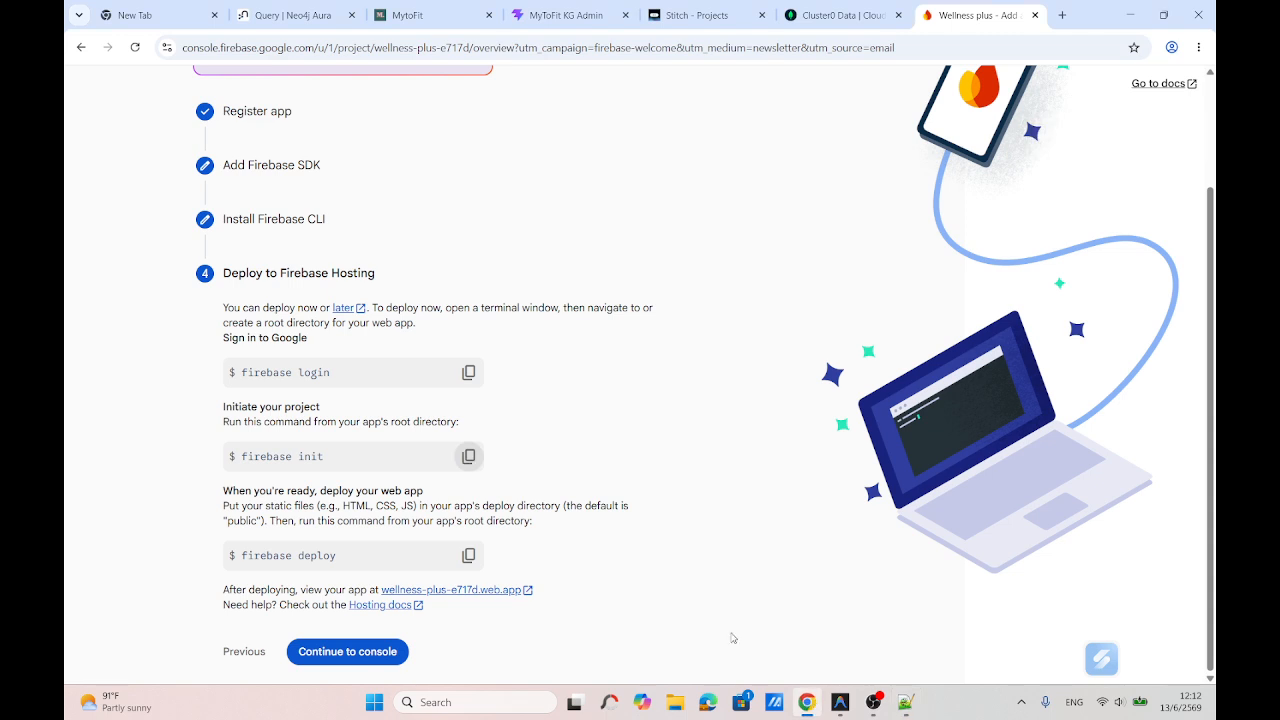
{"action": "left_click", "coordinate": [468, 555]}
{"action": "left_click", "coordinate": [905, 705]}
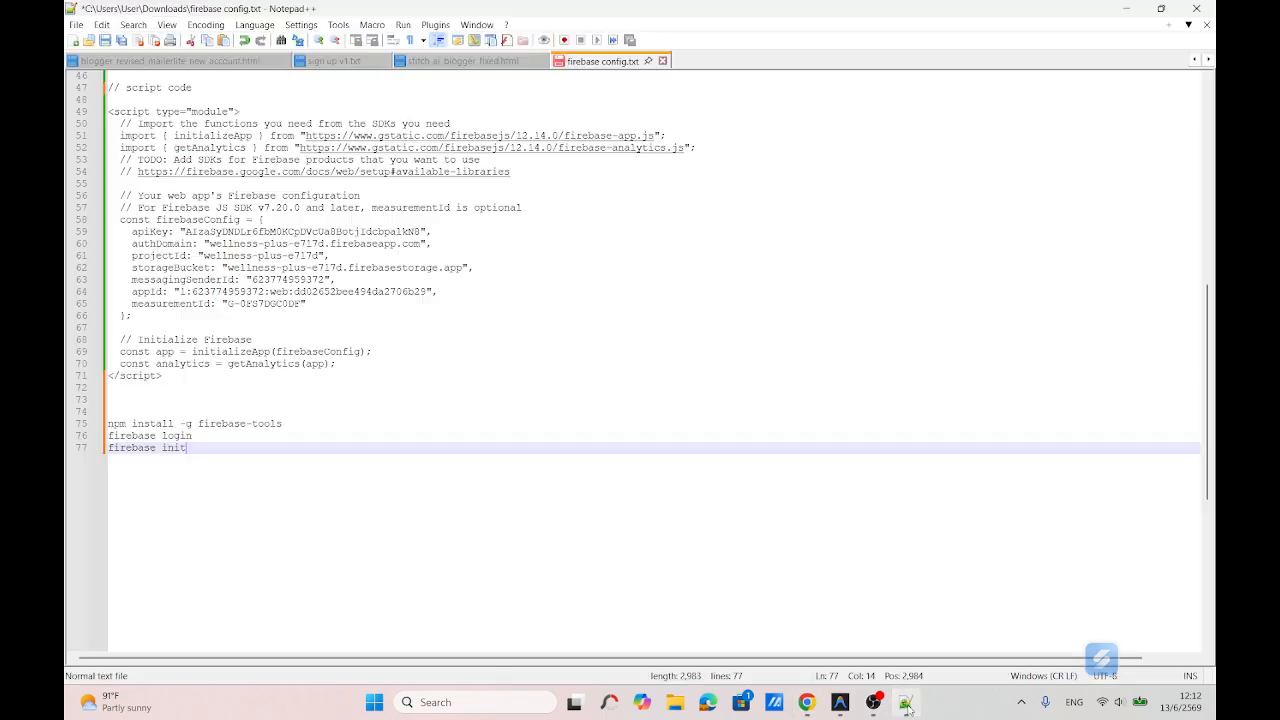
{"action": "key", "text": "Return"}
{"action": "key", "text": "ctrl+v"}
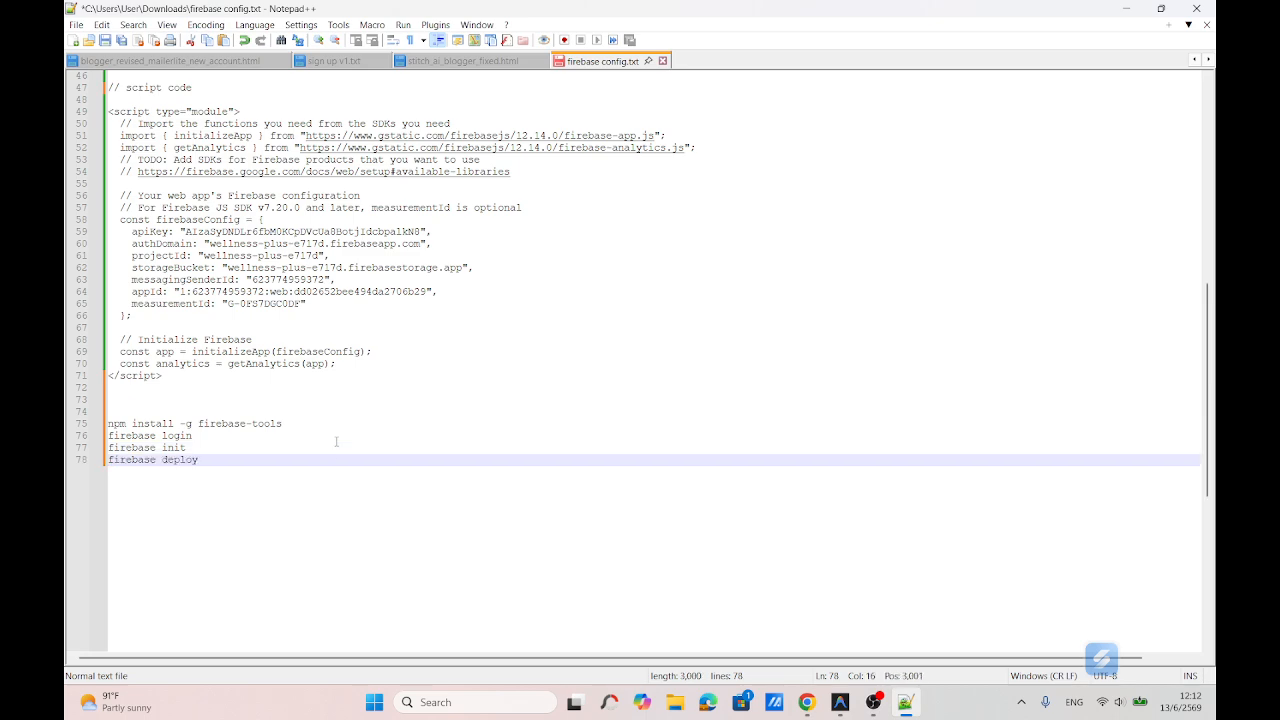
{"action": "key", "text": "ctrl+s"}
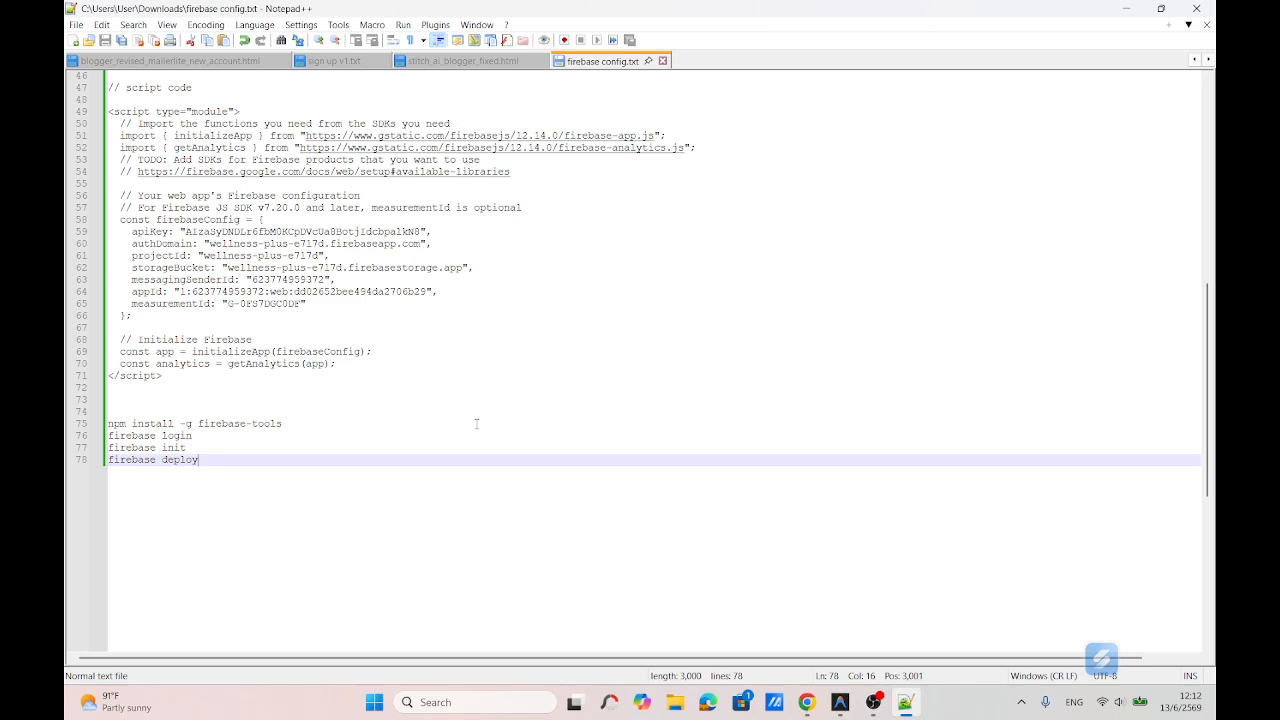
Step: Review the Step 2 instructions for creating the Firestore database near the start of the notes
{"action": "scroll", "coordinate": [477, 424], "scroll_direction": "up", "scroll_amount": 15}
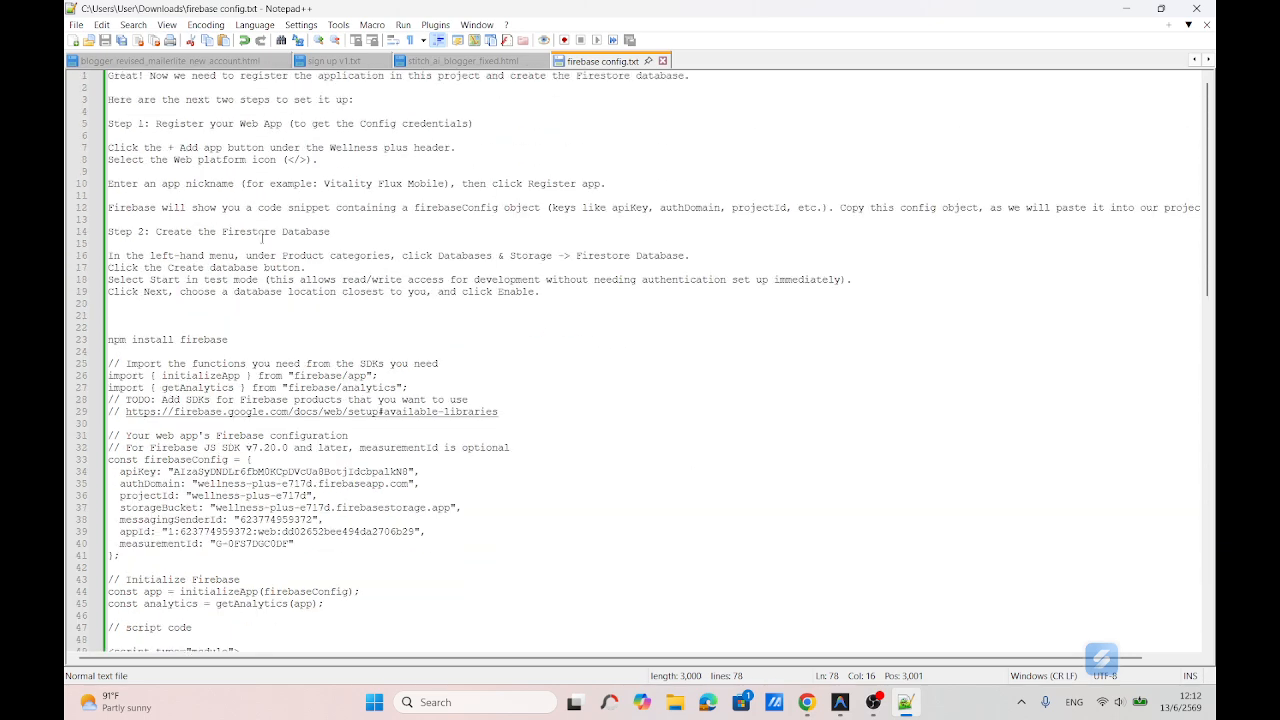
{"action": "double_click", "coordinate": [258, 236]}
{"action": "double_click", "coordinate": [316, 236]}
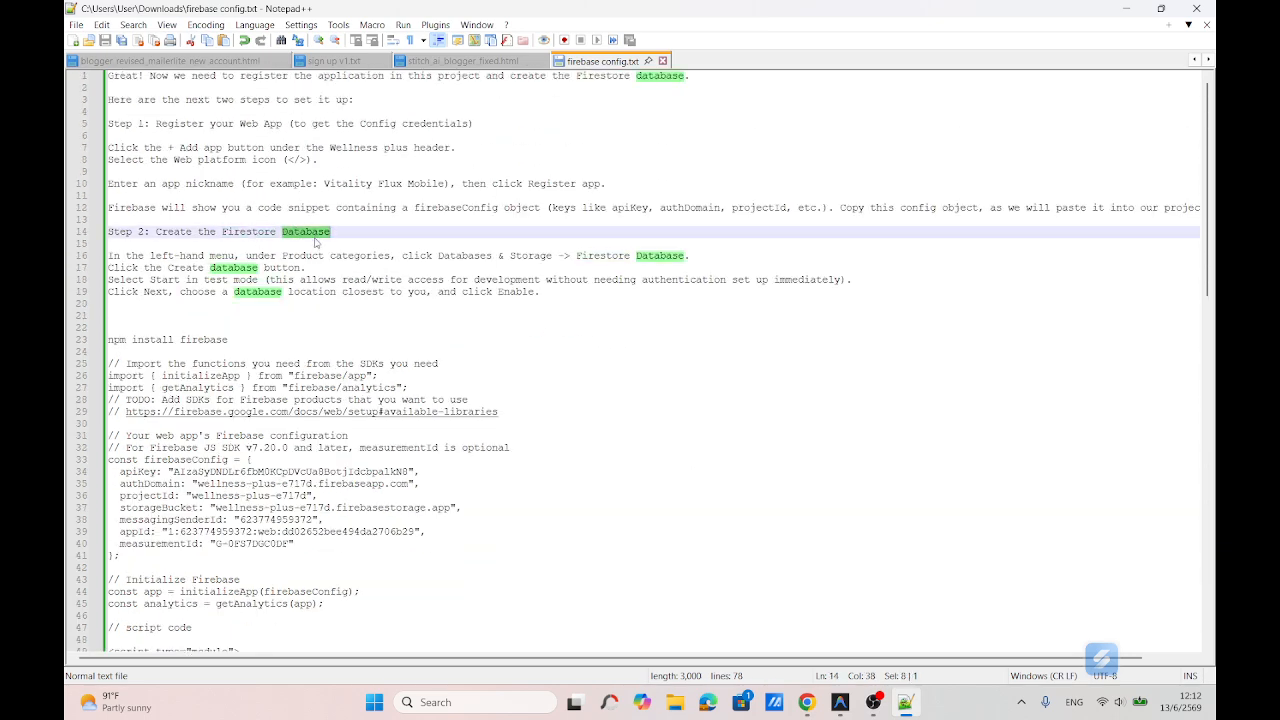
{"action": "double_click", "coordinate": [273, 232]}
{"action": "left_click_drag", "start_coordinate": [353, 238], "coordinate": [813, 703]}
{"action": "scroll", "coordinate": [758, 445], "scroll_direction": "down", "scroll_amount": 8}
{"action": "scroll", "coordinate": [757, 445], "scroll_direction": "up", "scroll_amount": 18}
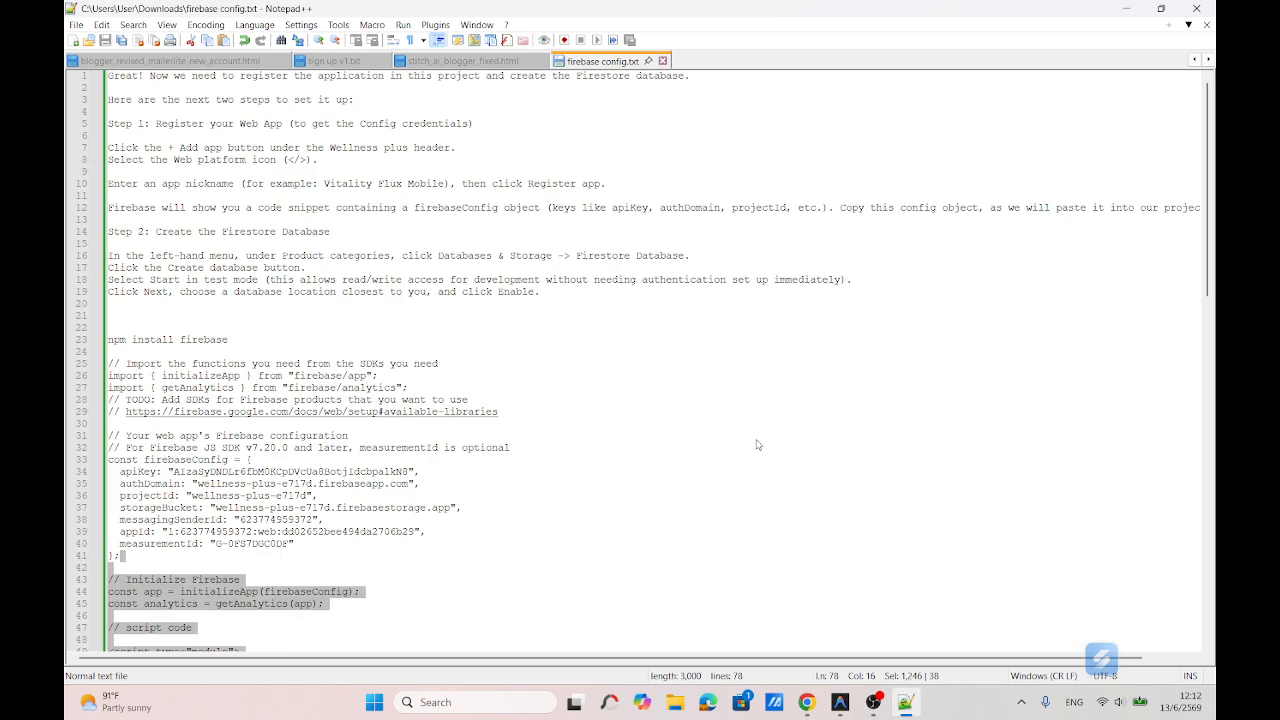
{"action": "left_click", "coordinate": [757, 438]}
{"action": "left_click", "coordinate": [241, 217]}
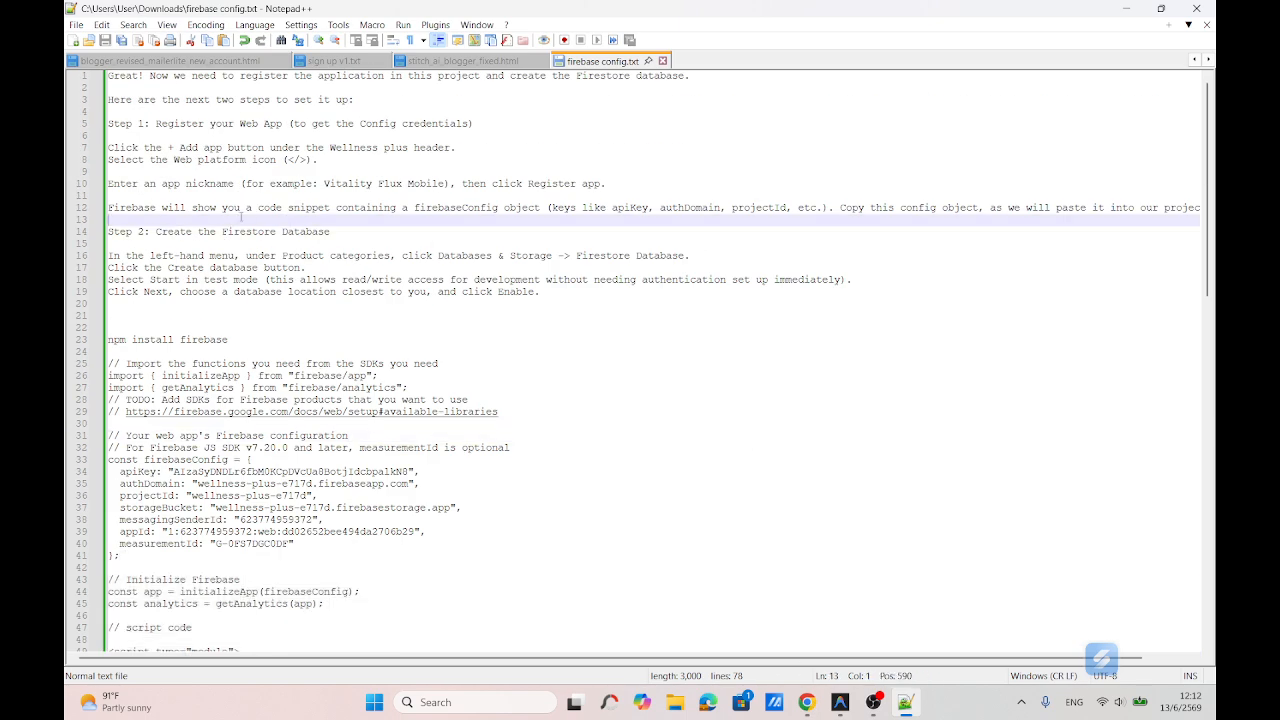
{"action": "left_click", "coordinate": [240, 232]}
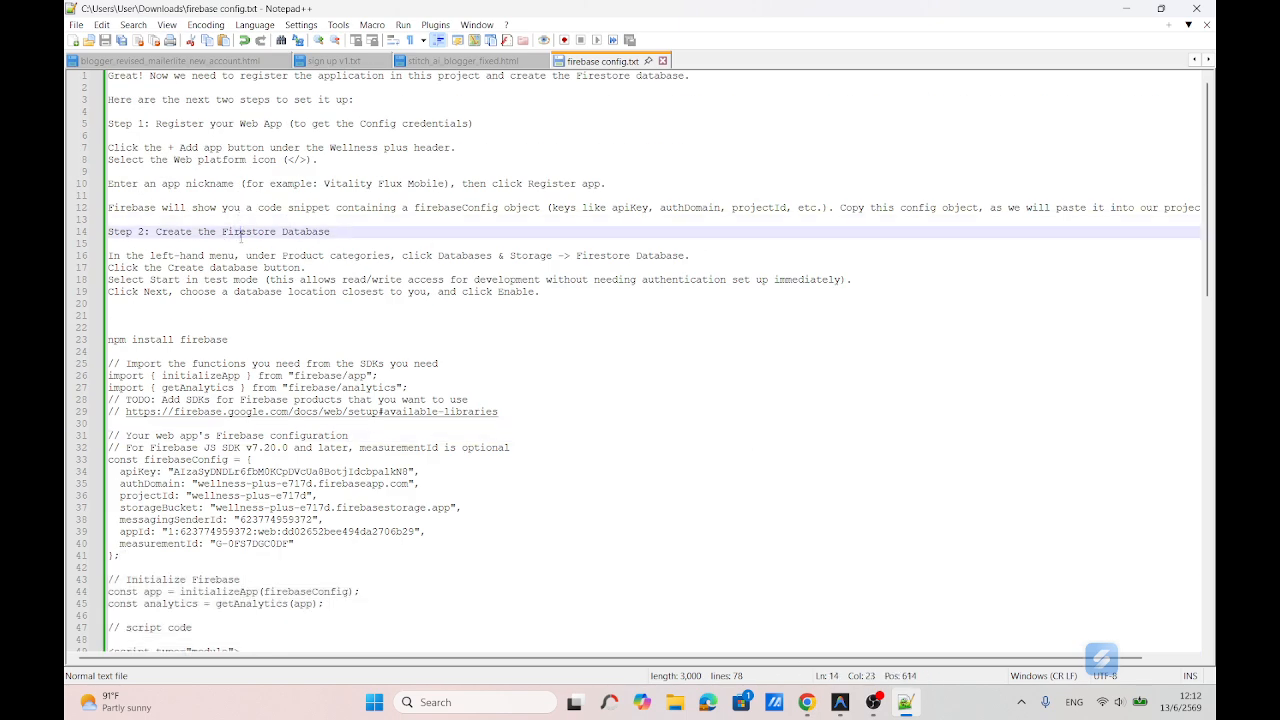
Step: Switch to Chrome, finish the web app setup by continuing to the console and look over the Wellness plus project overview
{"action": "left_click", "coordinate": [806, 702]}
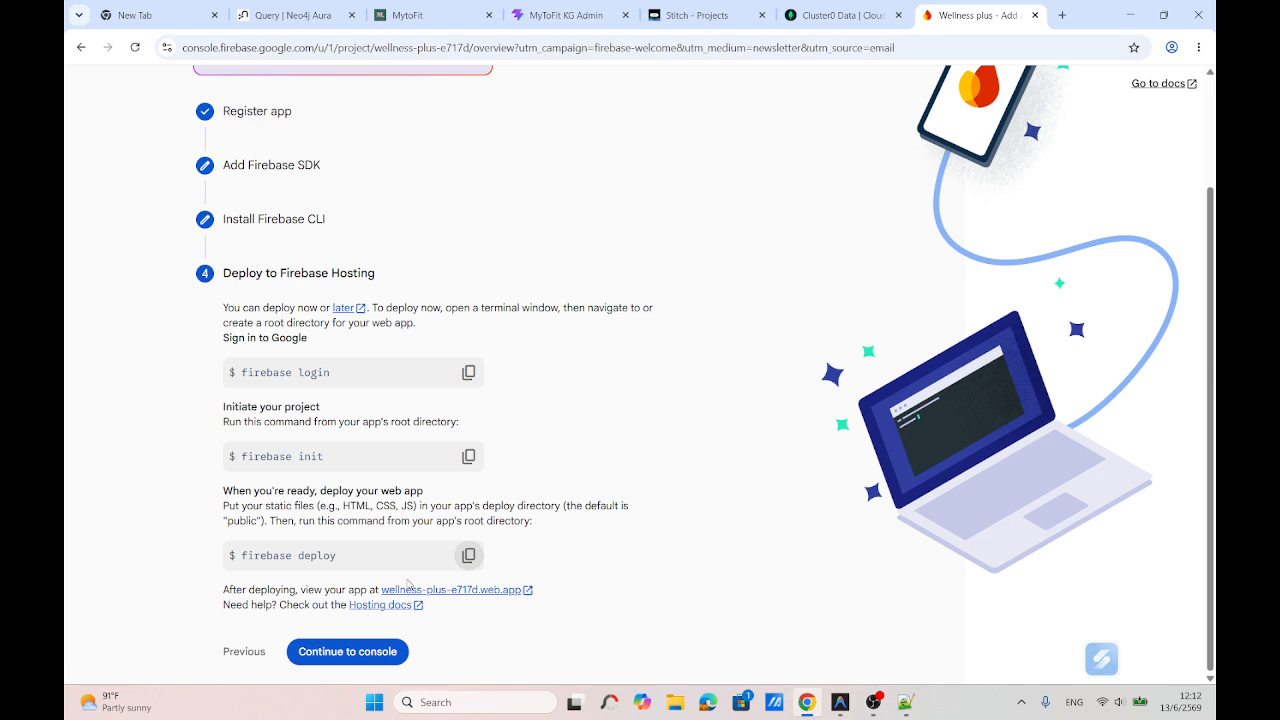
{"action": "left_click", "coordinate": [346, 651]}
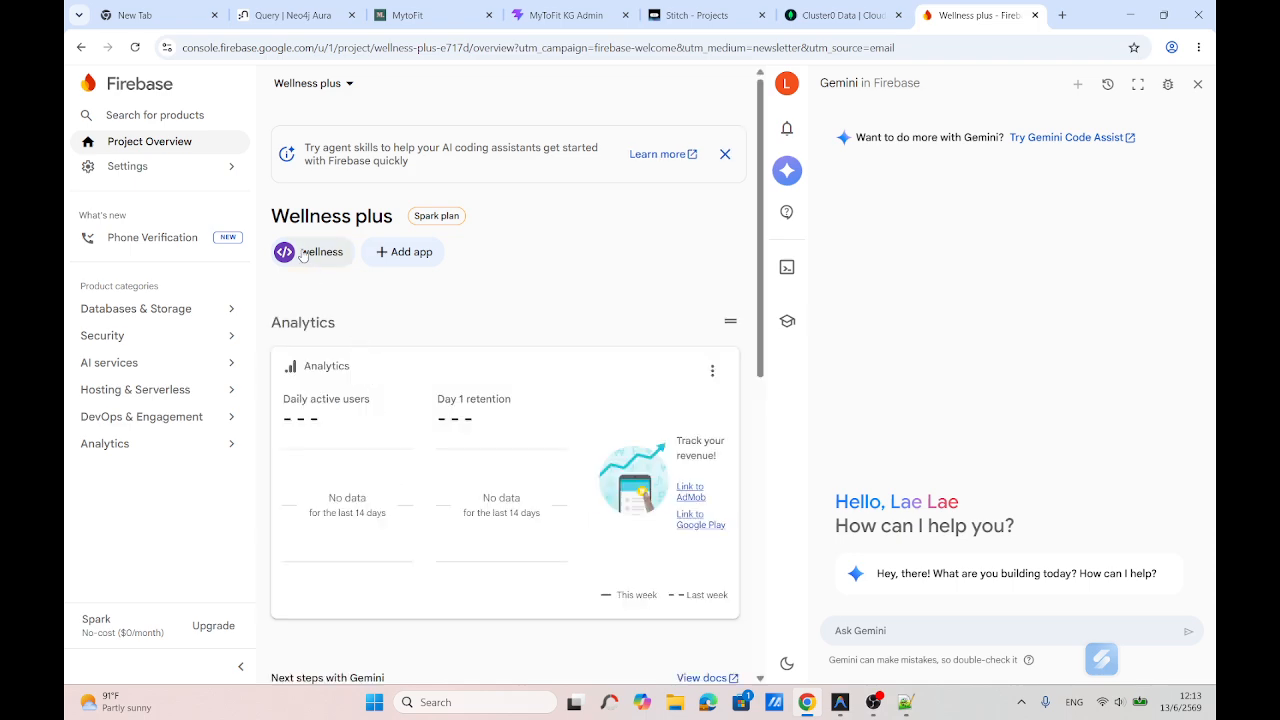
{"action": "scroll", "coordinate": [421, 496], "scroll_direction": "down", "scroll_amount": 2}
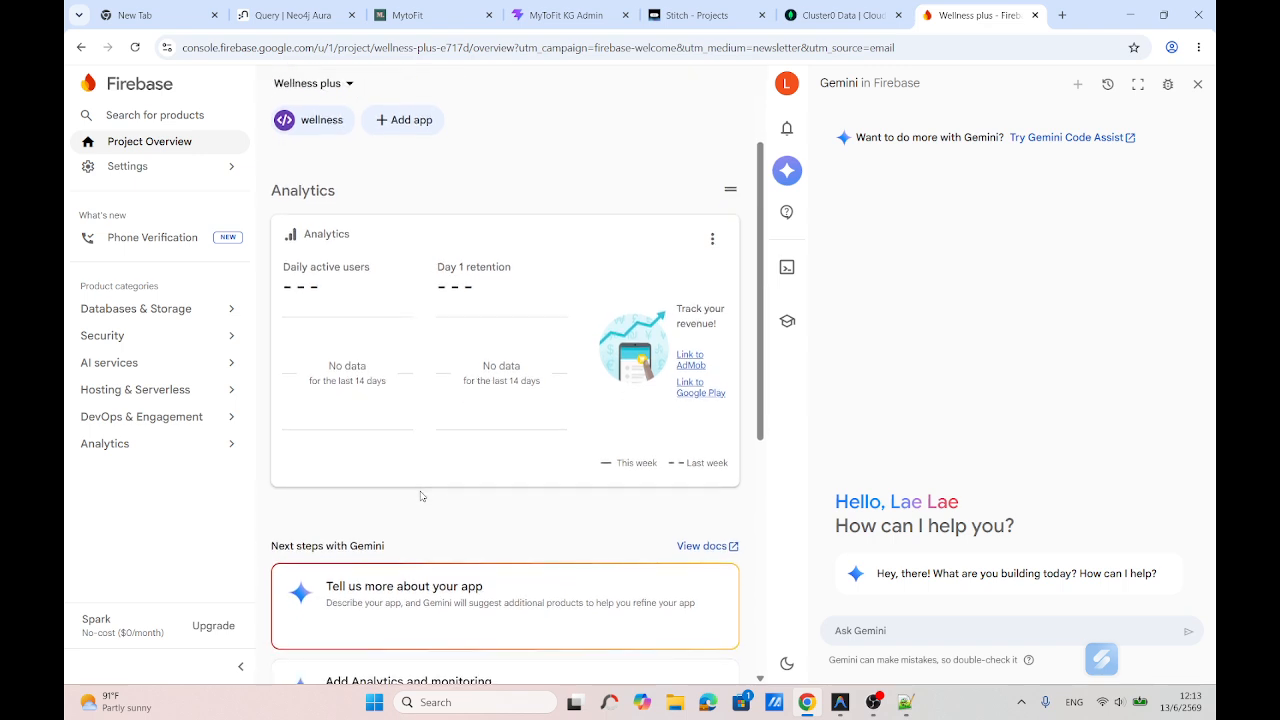
{"action": "scroll", "coordinate": [421, 496], "scroll_direction": "up", "scroll_amount": 2}
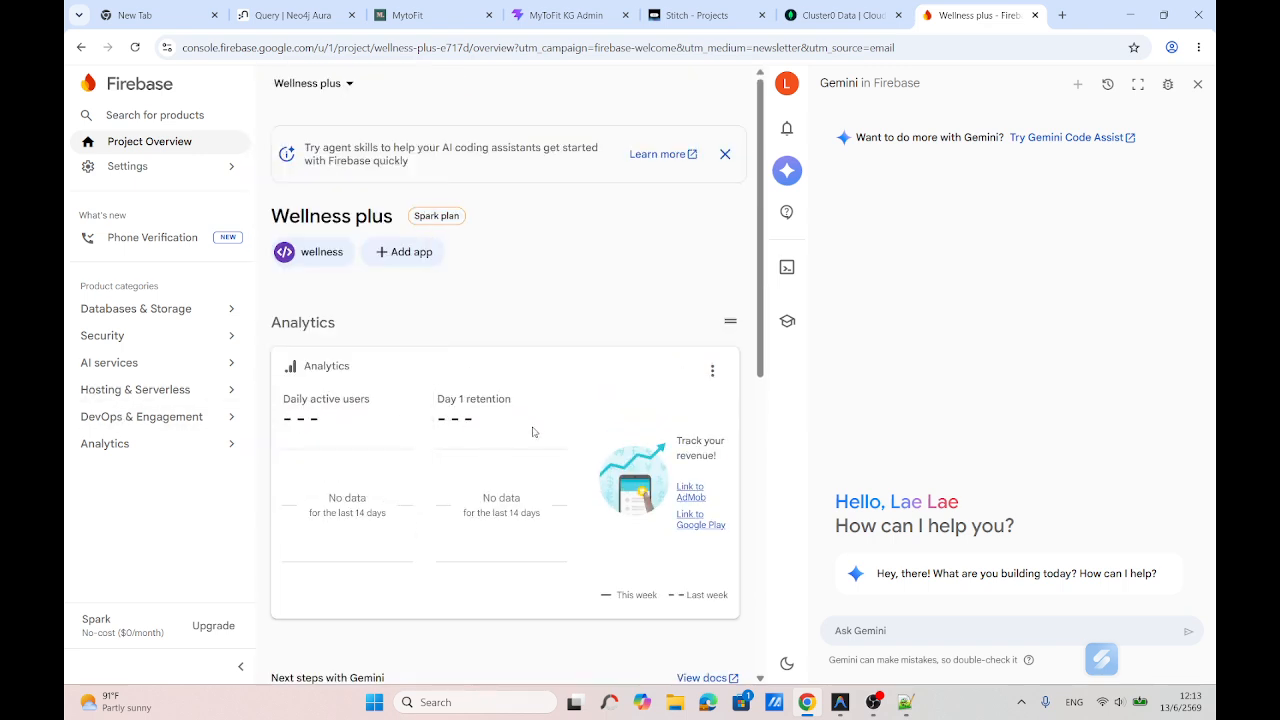
Step: Open the project's Firestore page and start creating a database, dismissing the notice about the Pipelines query engine
{"action": "mouse_move", "coordinate": [151, 318]}
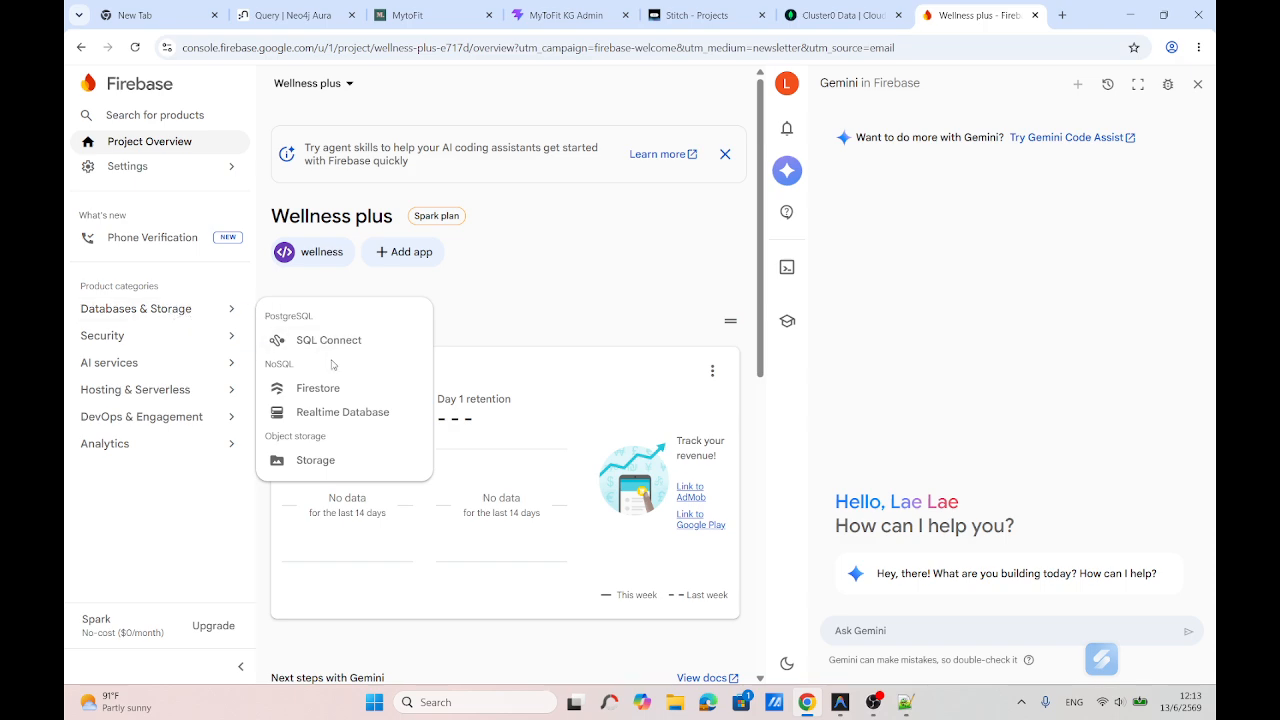
{"action": "left_click", "coordinate": [320, 389]}
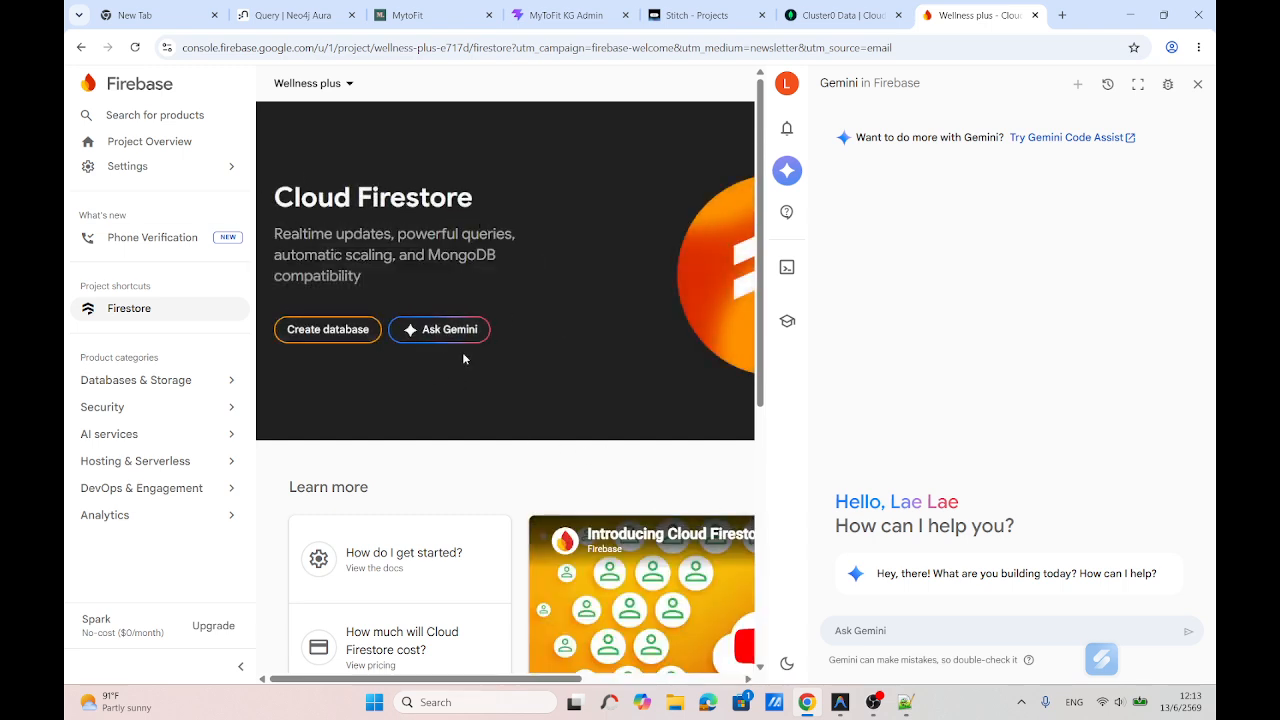
{"action": "scroll", "coordinate": [463, 358], "scroll_direction": "down", "scroll_amount": 5}
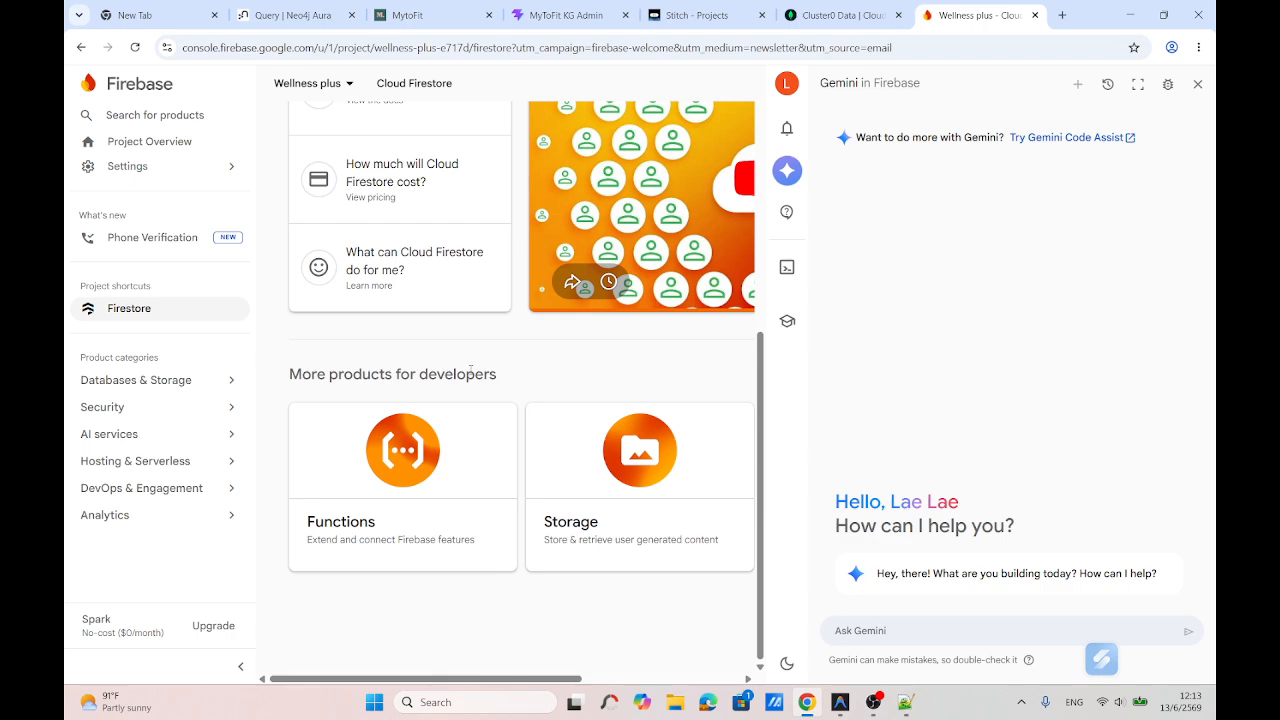
{"action": "scroll", "coordinate": [612, 520], "scroll_direction": "up", "scroll_amount": 5}
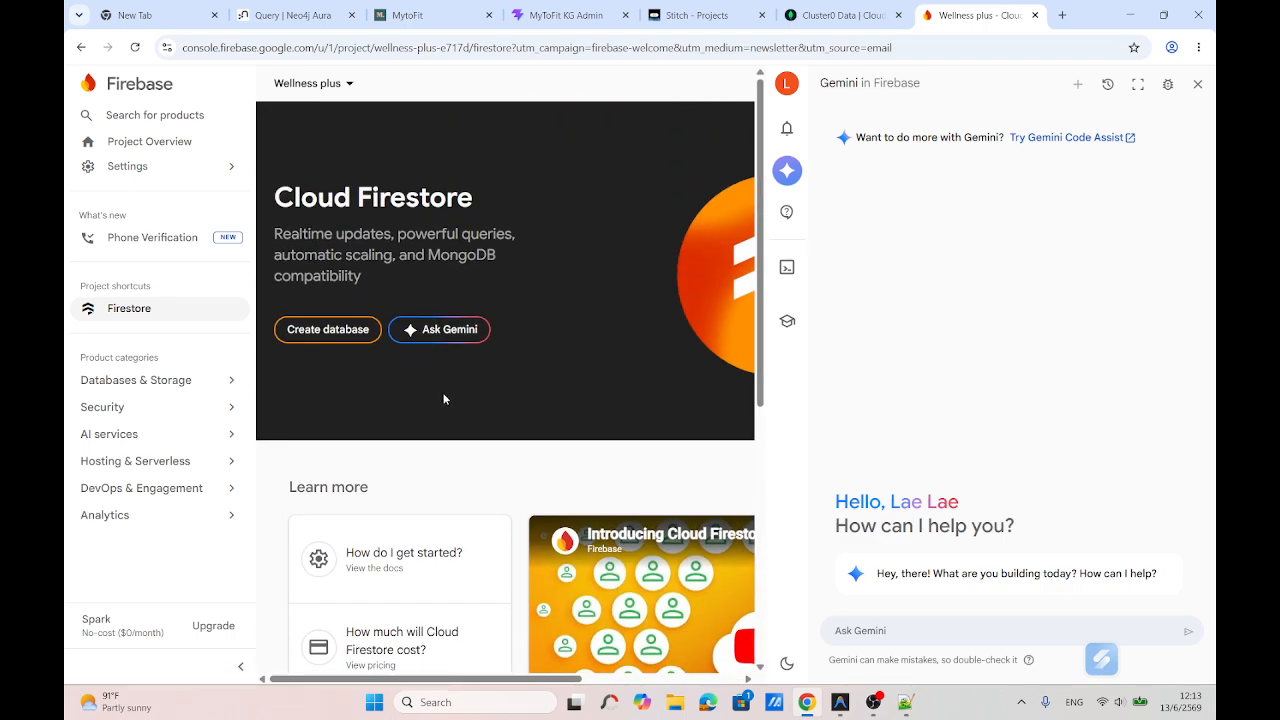
{"action": "left_click", "coordinate": [322, 330]}
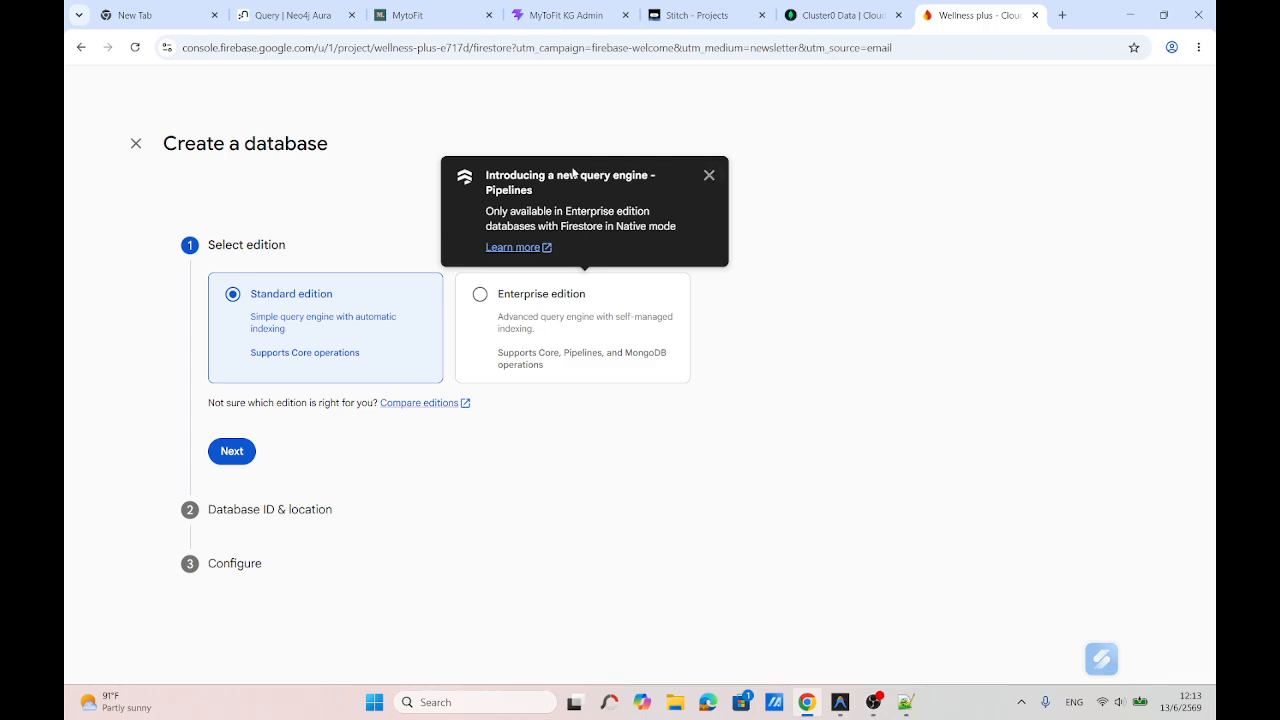
{"action": "left_click", "coordinate": [709, 176]}
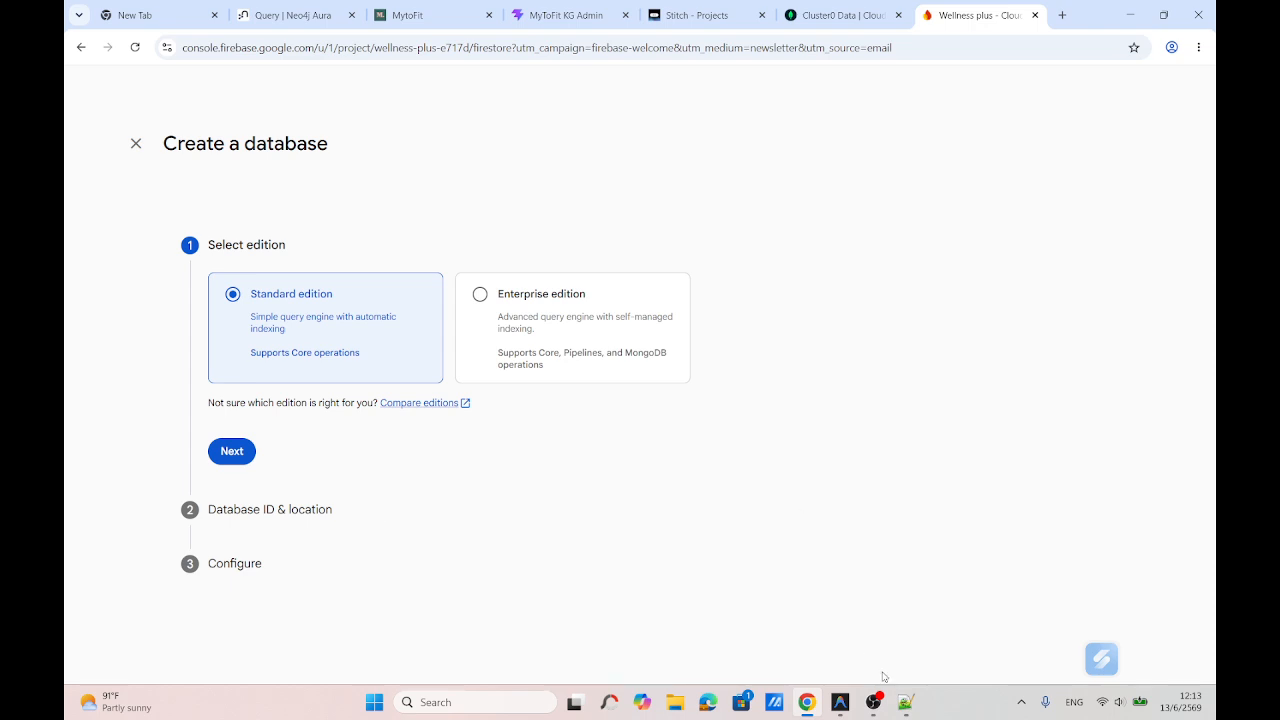
Step: Switch to Notepad++ and insert blank lines between the Step 2 instructions for creating the Firestore database
{"action": "left_click", "coordinate": [905, 702]}
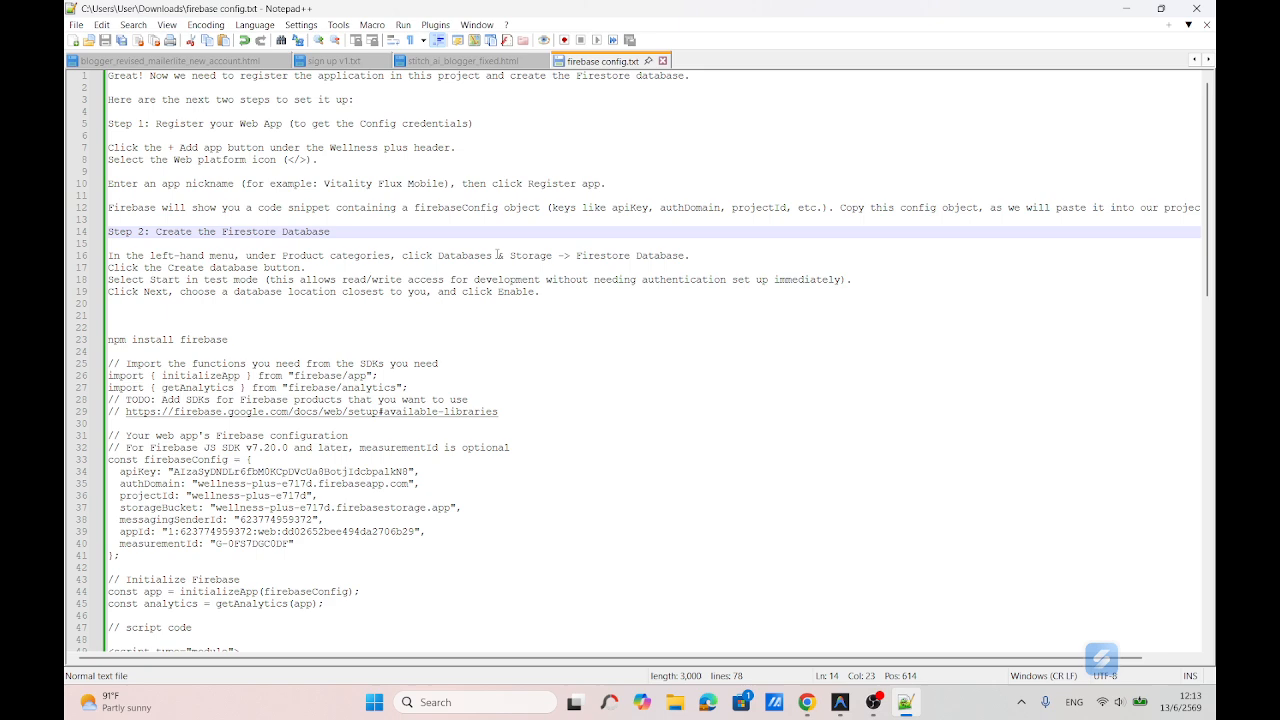
{"action": "left_click", "coordinate": [679, 245]}
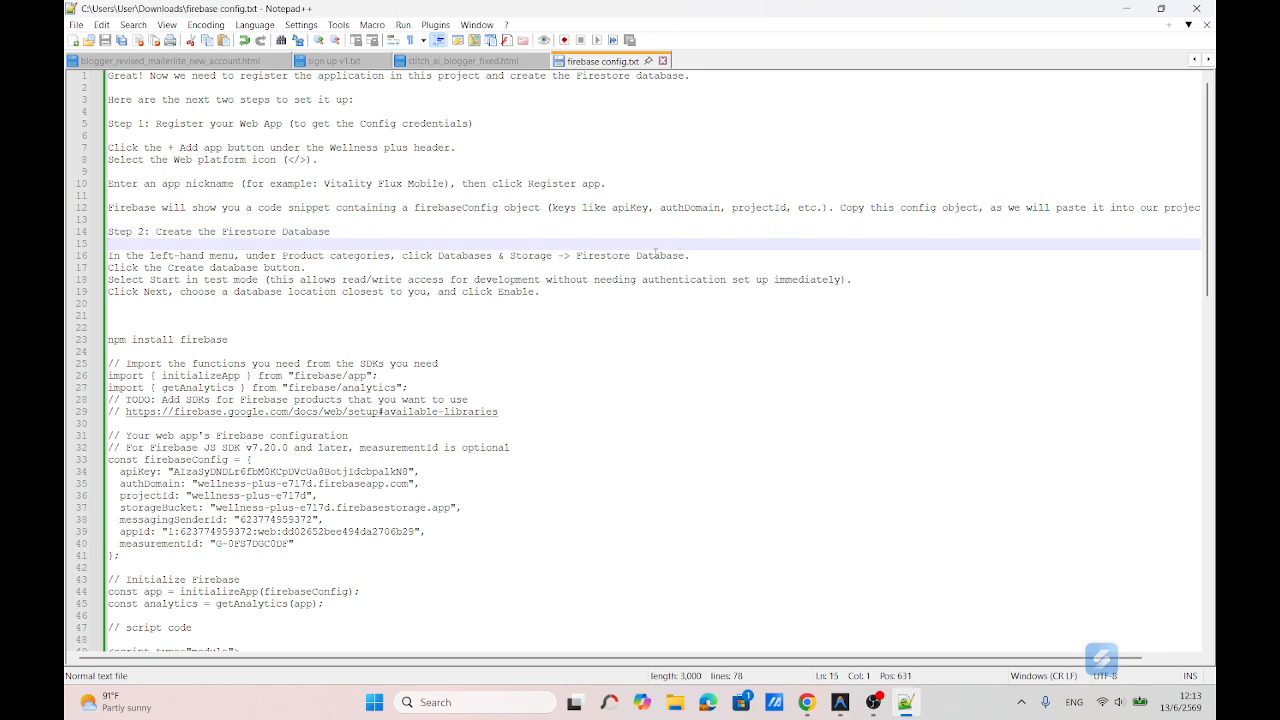
{"action": "left_click", "coordinate": [716, 256]}
{"action": "key", "text": "Return"}
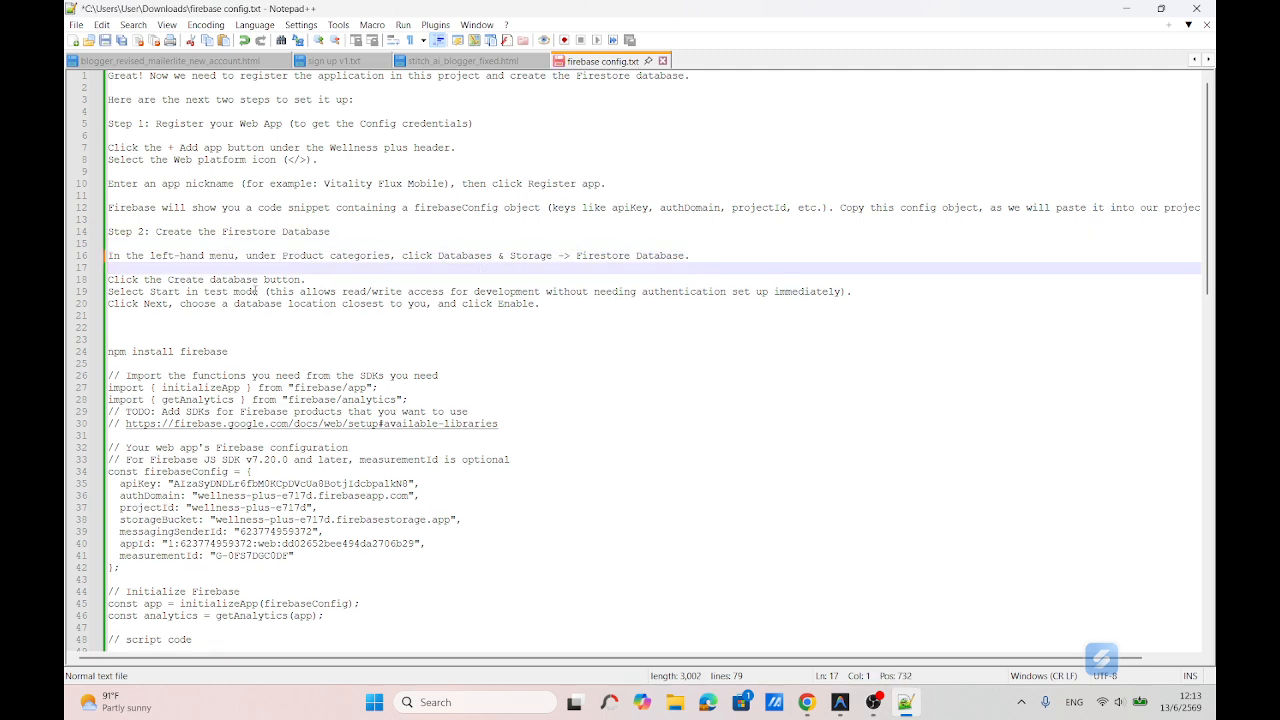
{"action": "left_click", "coordinate": [314, 281]}
{"action": "key", "text": "Return"}
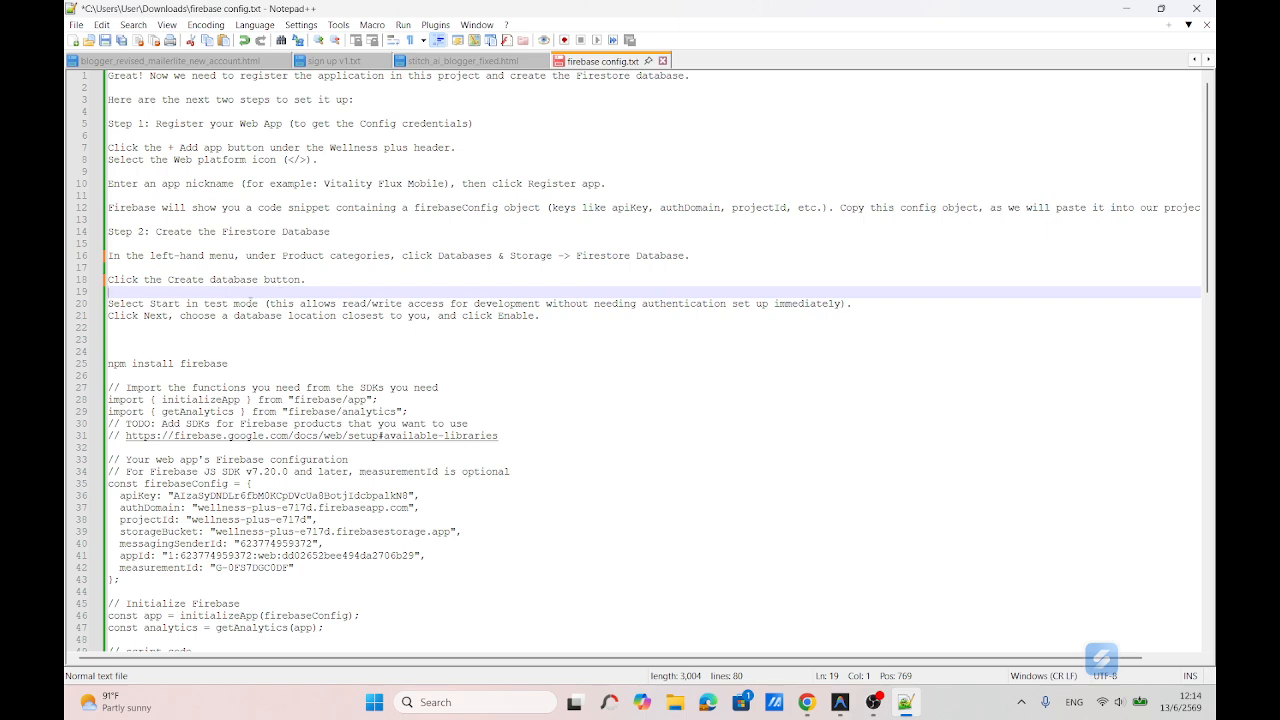
{"action": "double_click", "coordinate": [247, 303]}
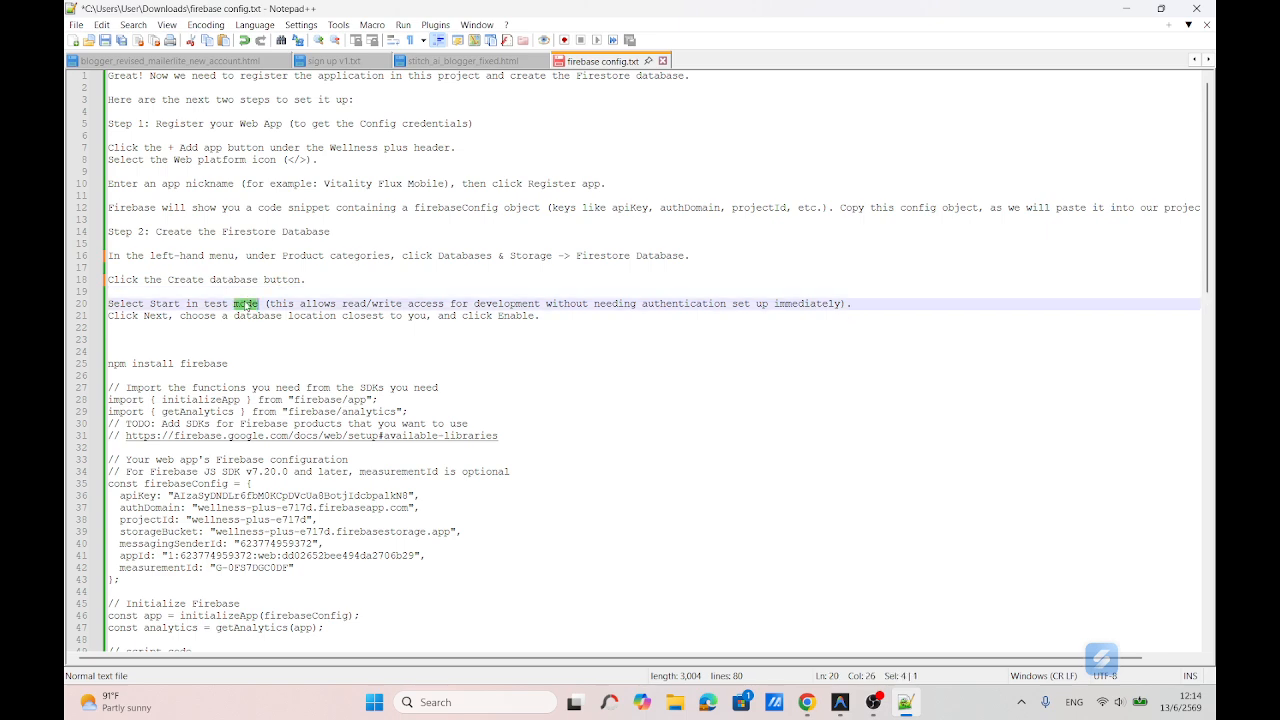
{"action": "left_click", "coordinate": [869, 314]}
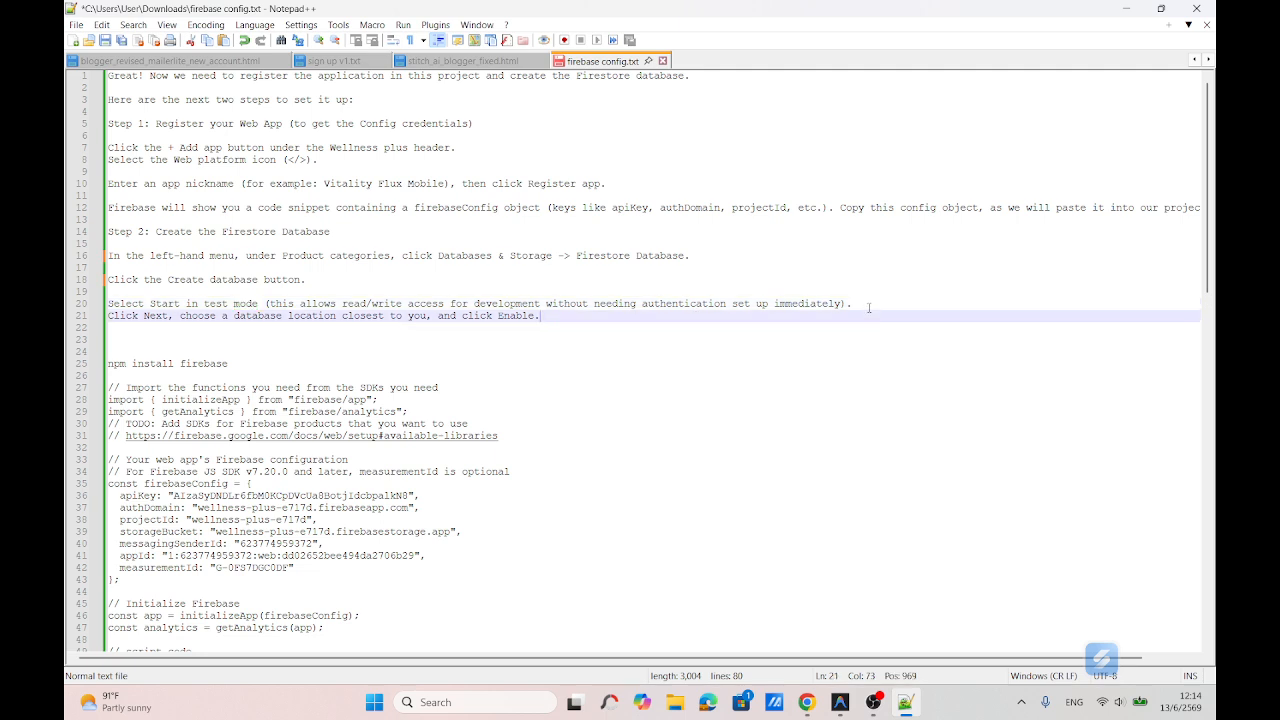
{"action": "left_click", "coordinate": [869, 306]}
{"action": "key", "text": "Return"}
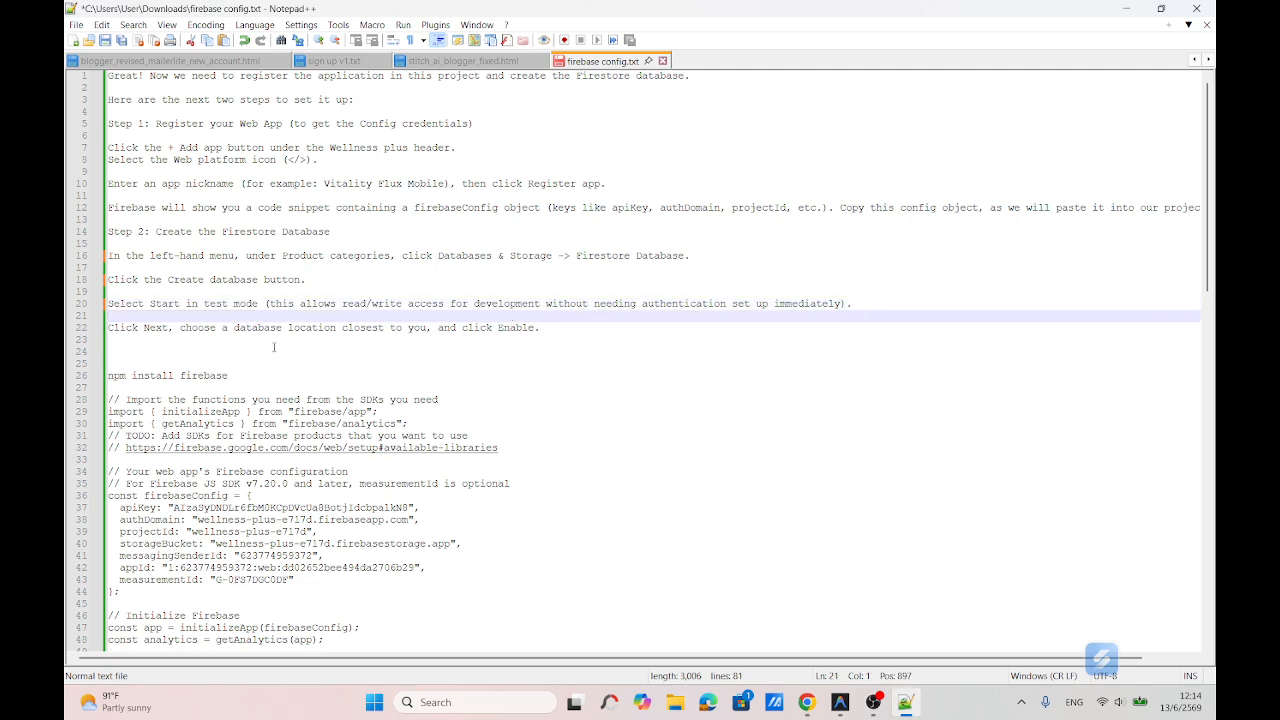
{"action": "left_click", "coordinate": [367, 327]}
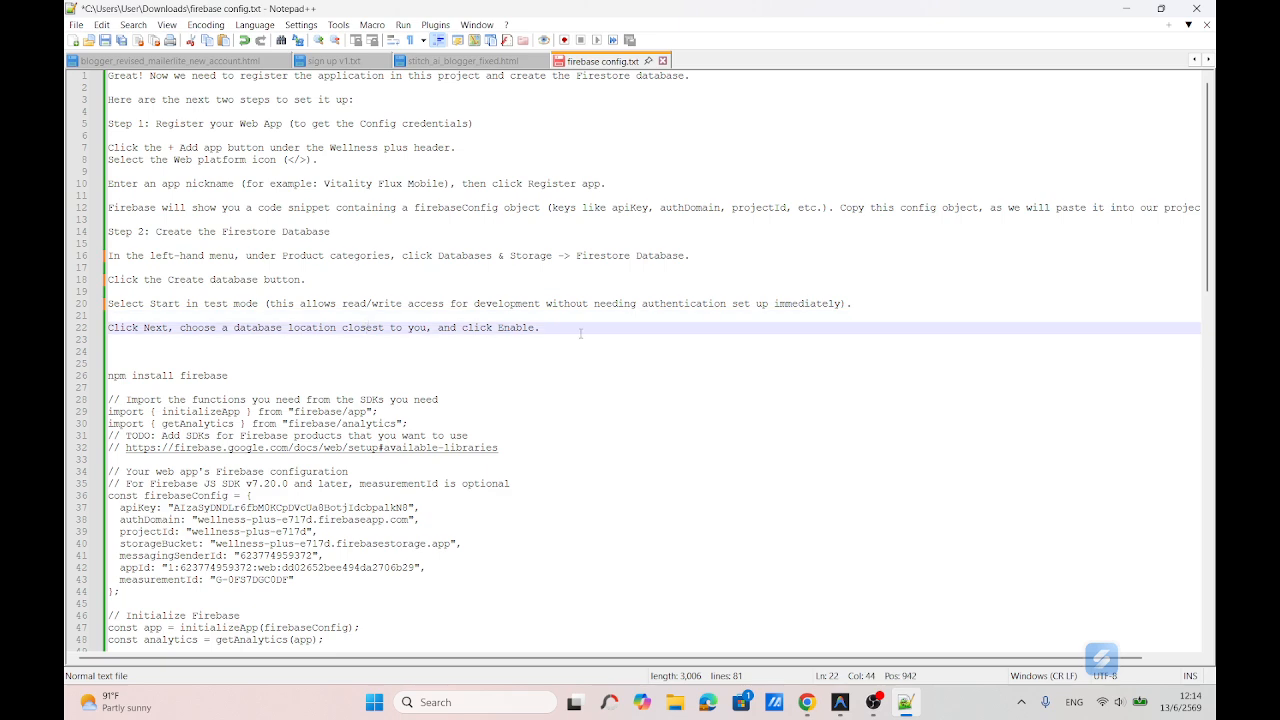
Step: Switch to Chrome, continue with the Standard edition and set the database location to asia-southeast3 (Bangkok)
{"action": "left_click", "coordinate": [806, 702]}
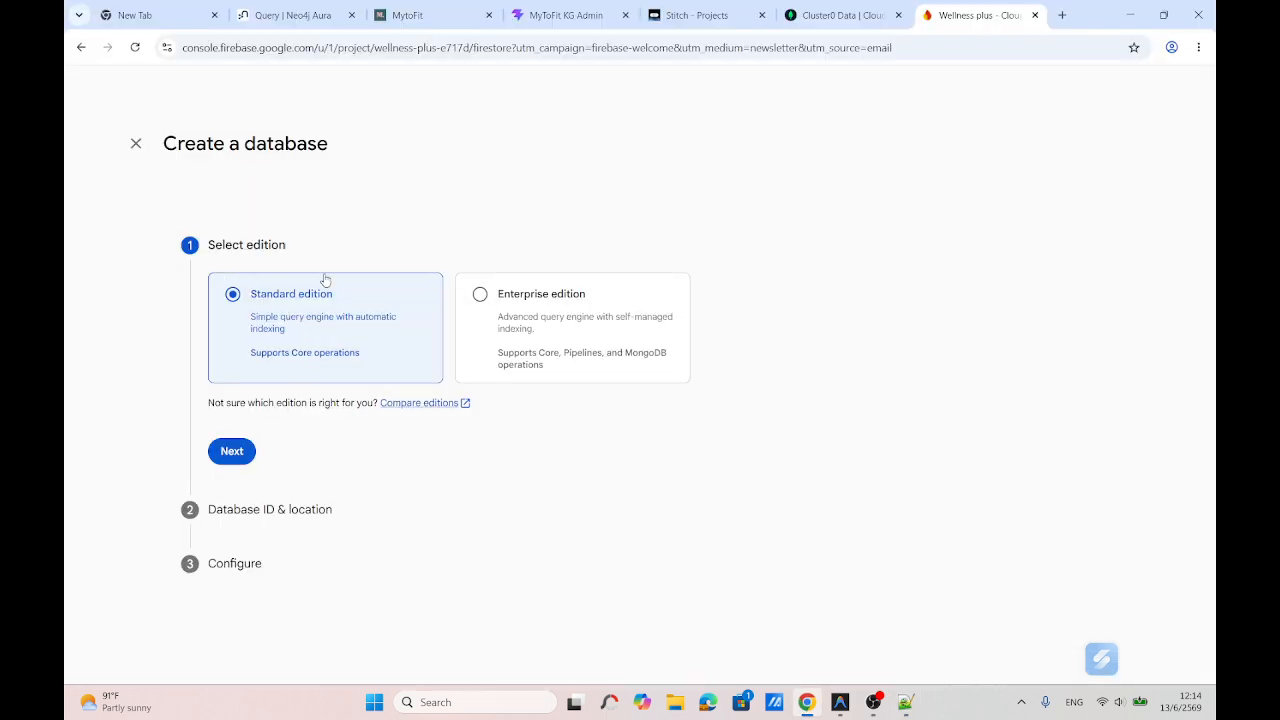
{"action": "left_click", "coordinate": [231, 458]}
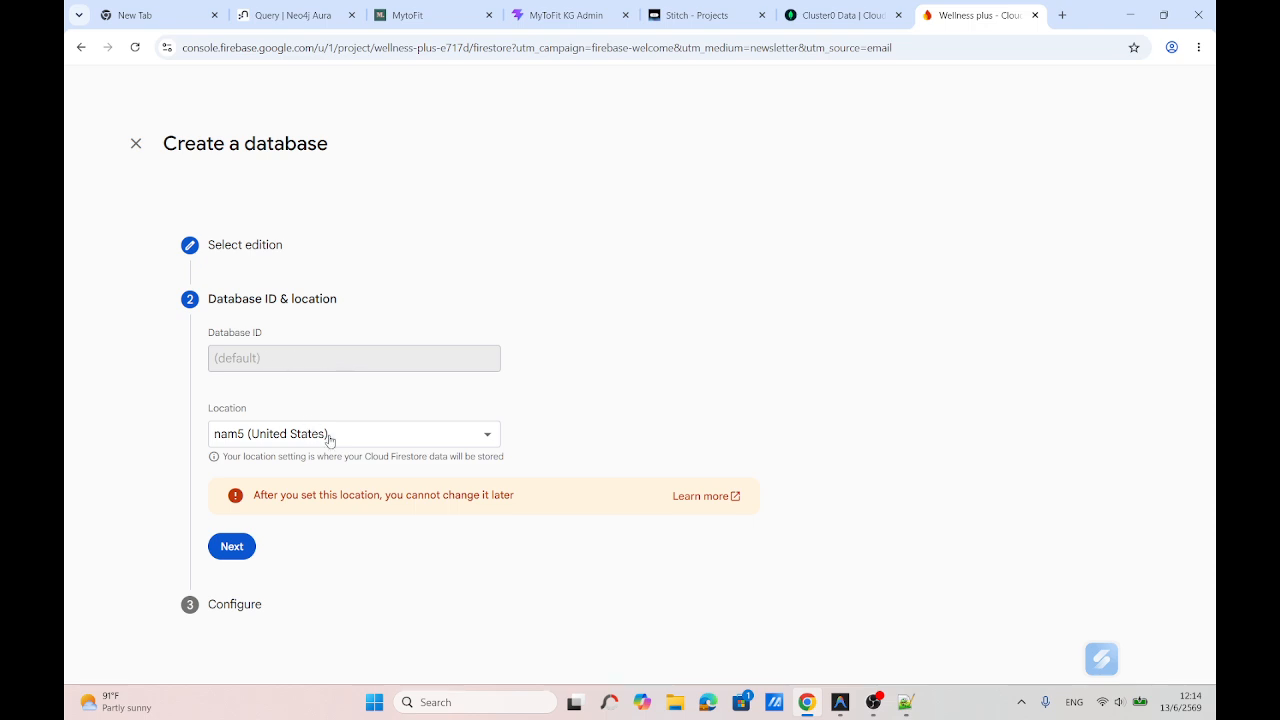
{"action": "left_click", "coordinate": [487, 438]}
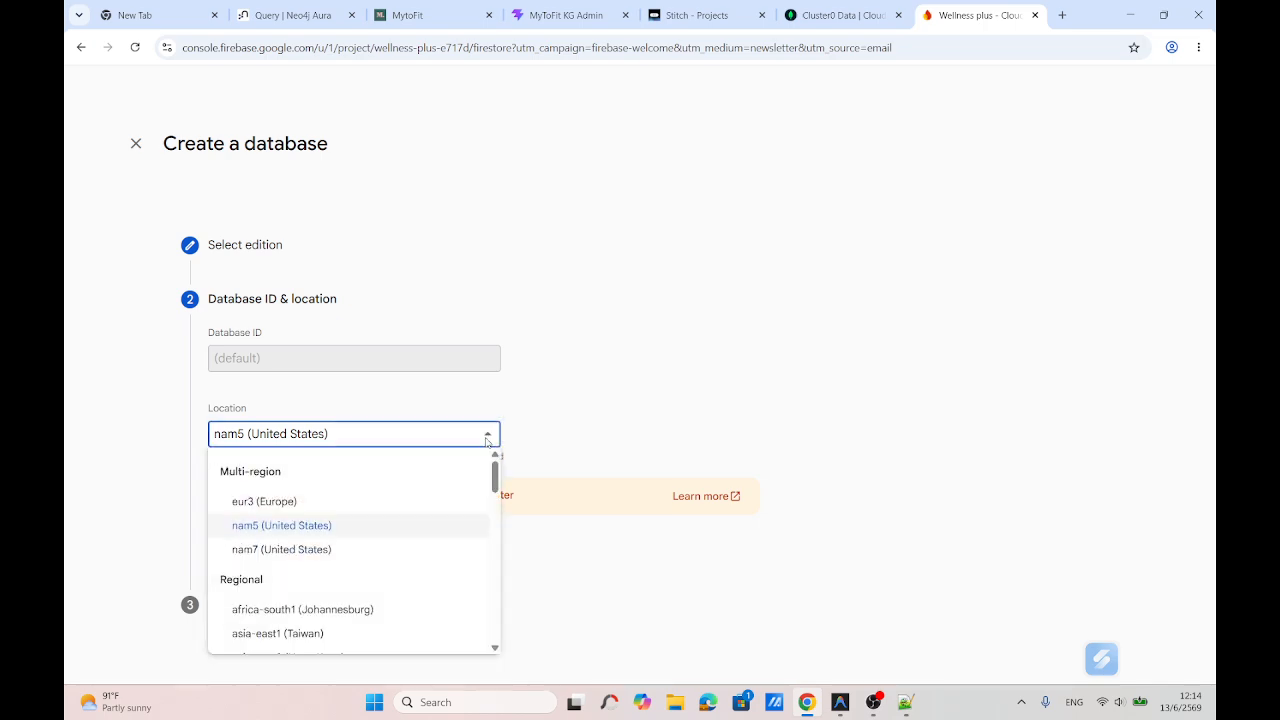
{"action": "scroll", "coordinate": [380, 563], "scroll_direction": "down", "scroll_amount": 1}
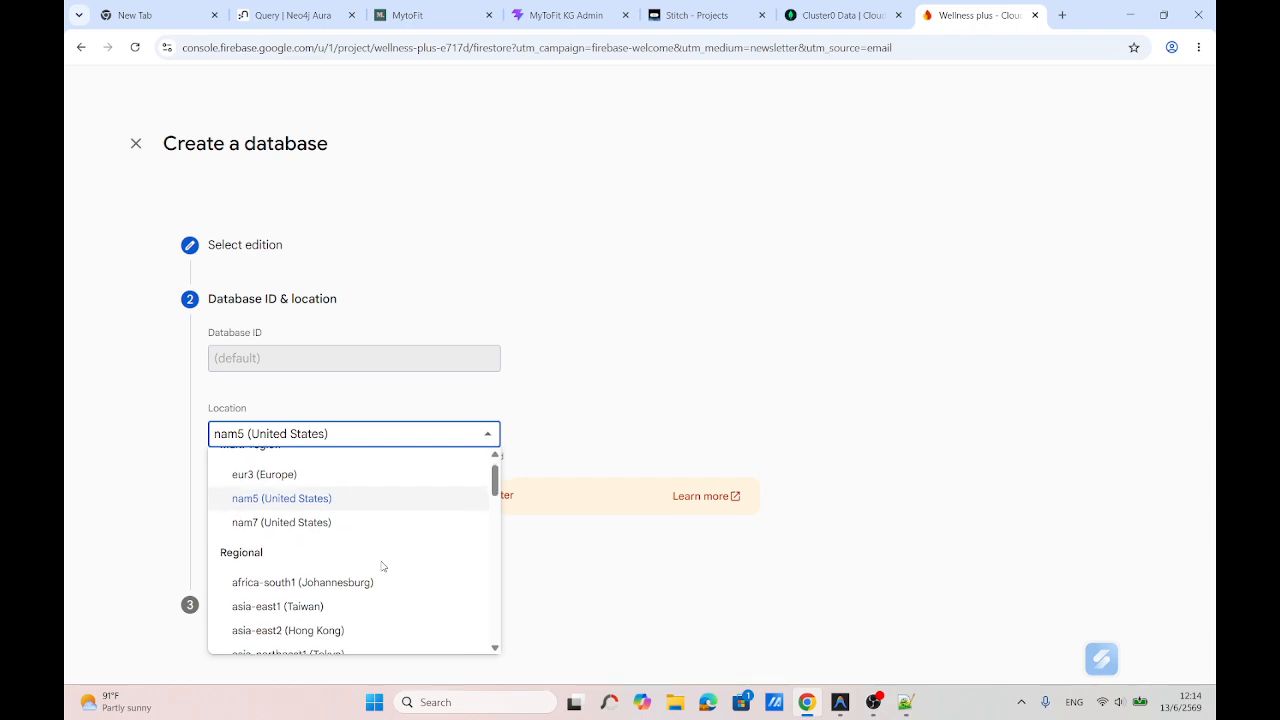
{"action": "scroll", "coordinate": [382, 566], "scroll_direction": "down", "scroll_amount": 2}
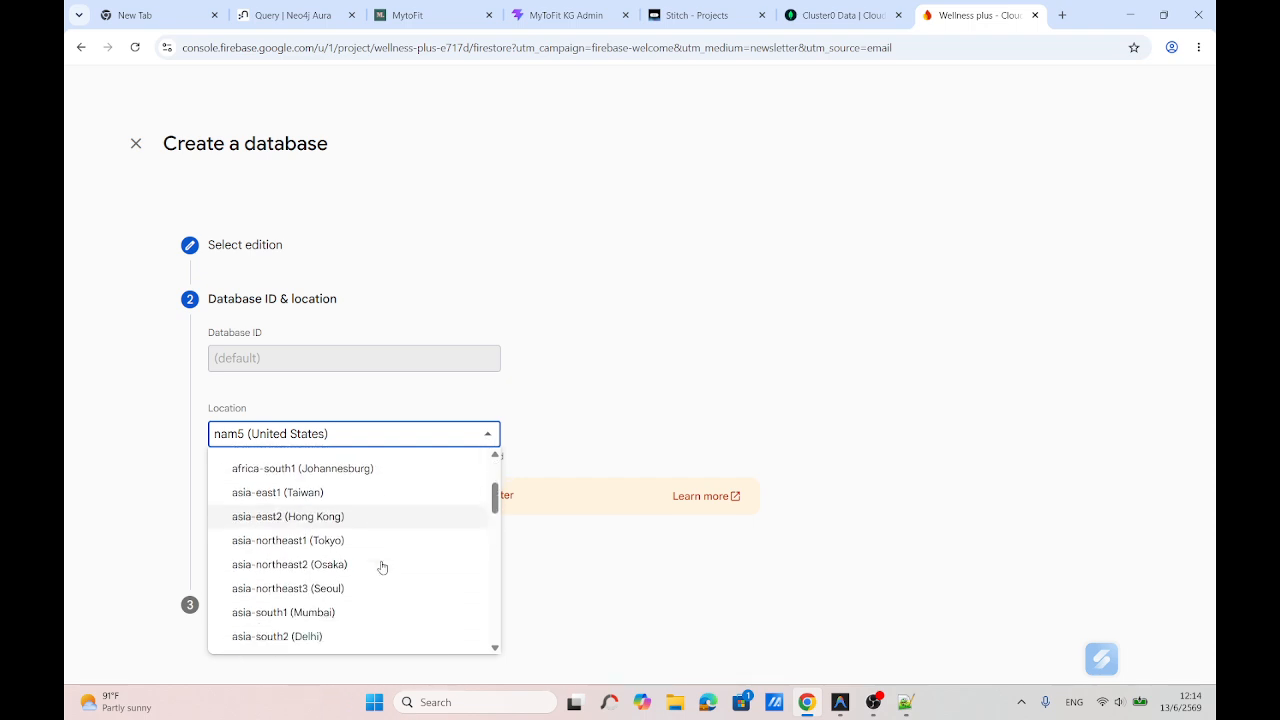
{"action": "scroll", "coordinate": [380, 566], "scroll_direction": "down", "scroll_amount": 1}
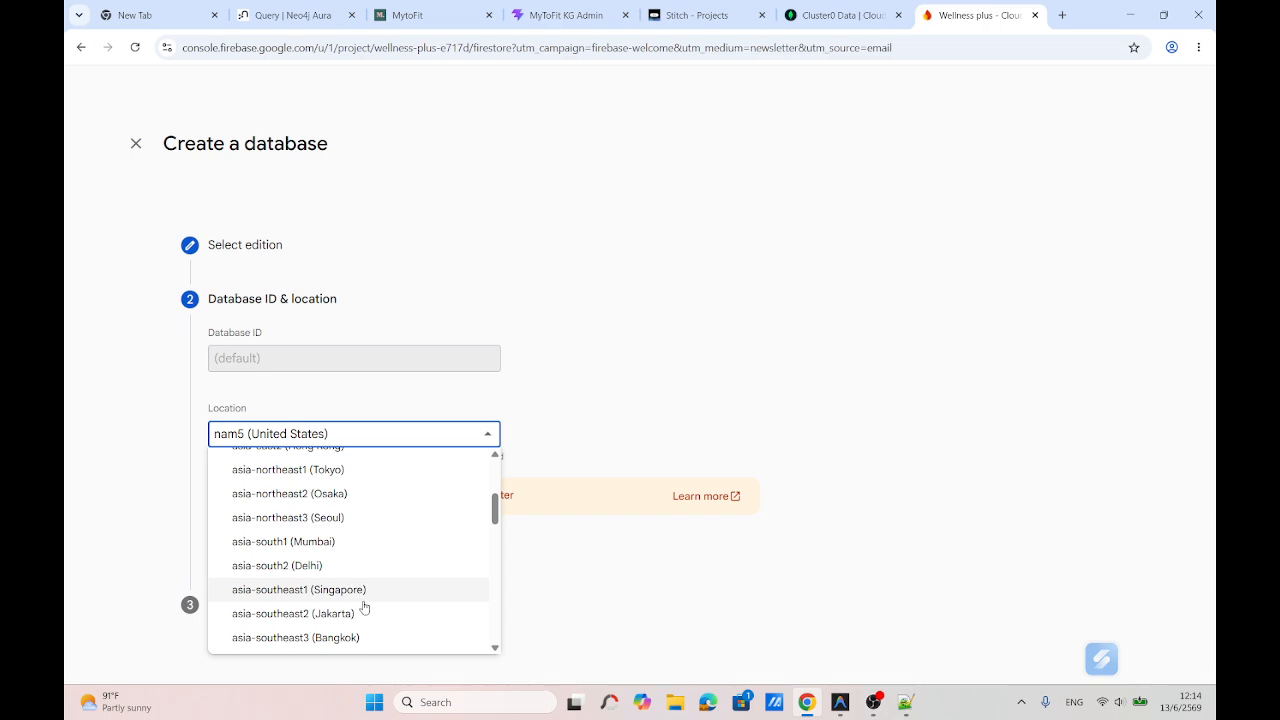
{"action": "scroll", "coordinate": [364, 608], "scroll_direction": "down", "scroll_amount": 1}
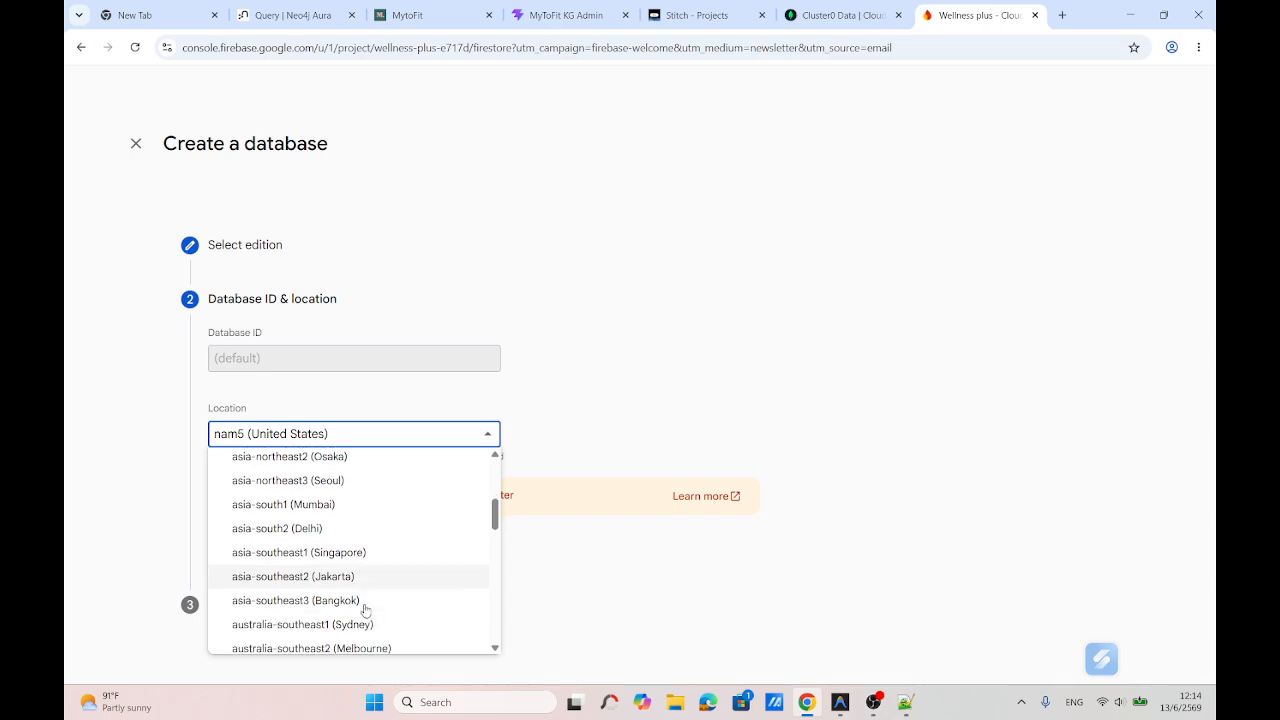
{"action": "left_click", "coordinate": [310, 601]}
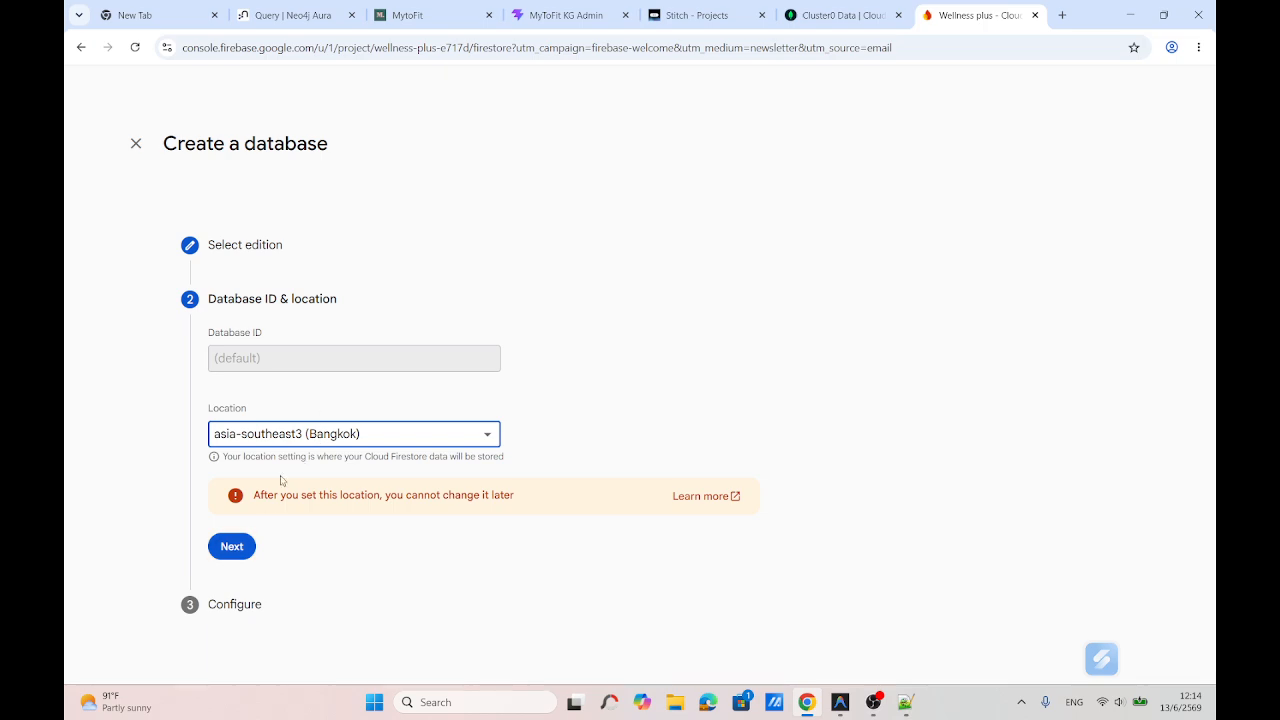
Step: Continue to the database configuration and choose to start in test mode
{"action": "left_click", "coordinate": [234, 549]}
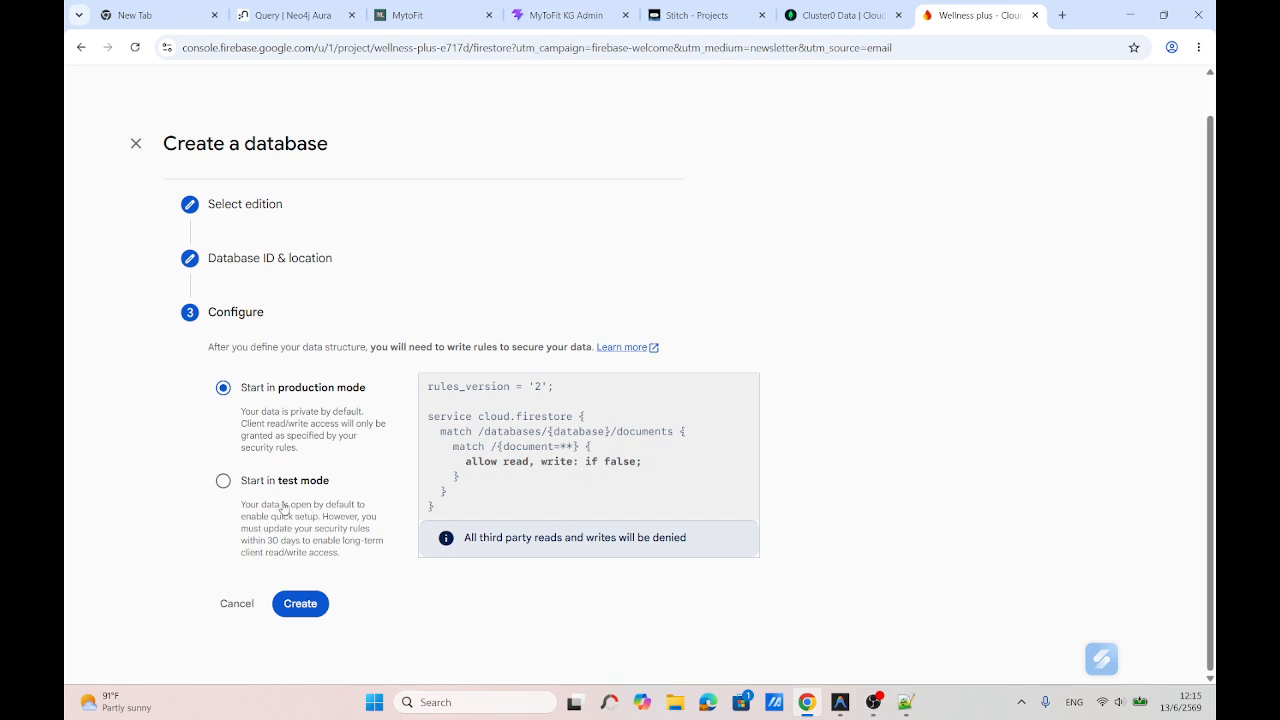
{"action": "left_click", "coordinate": [224, 482]}
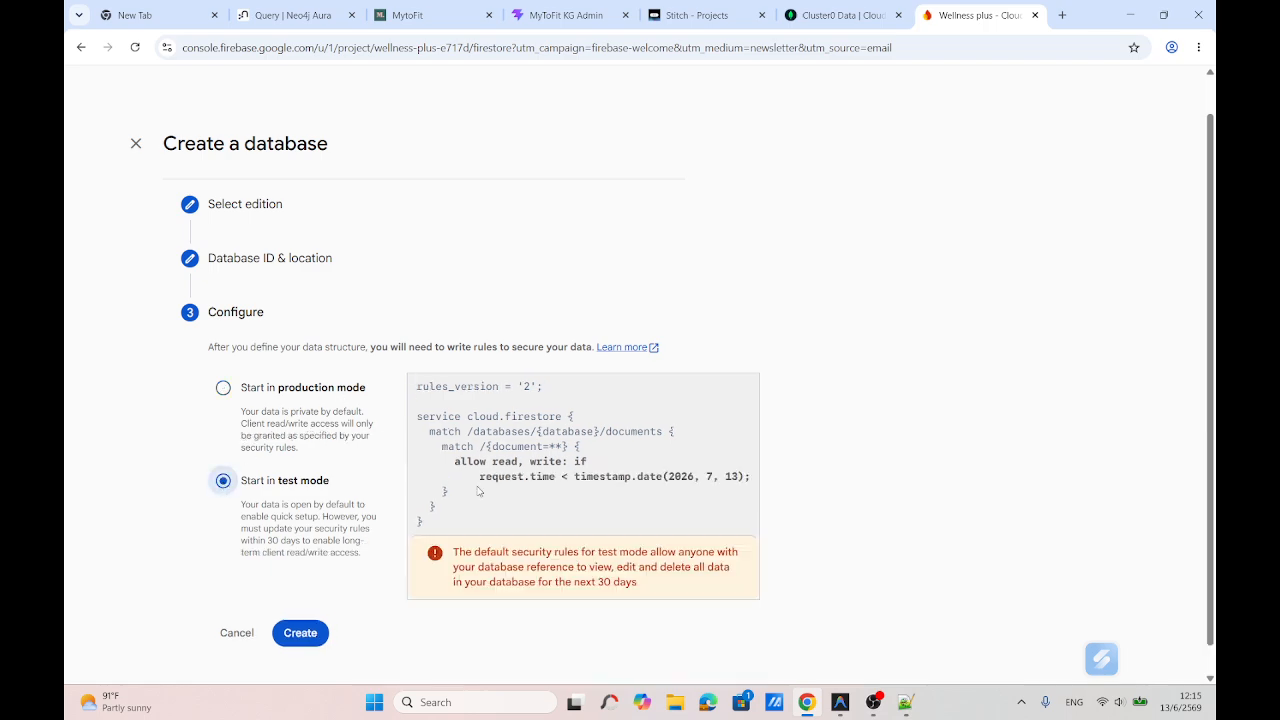
{"action": "scroll", "coordinate": [357, 531], "scroll_direction": "down", "scroll_amount": 1}
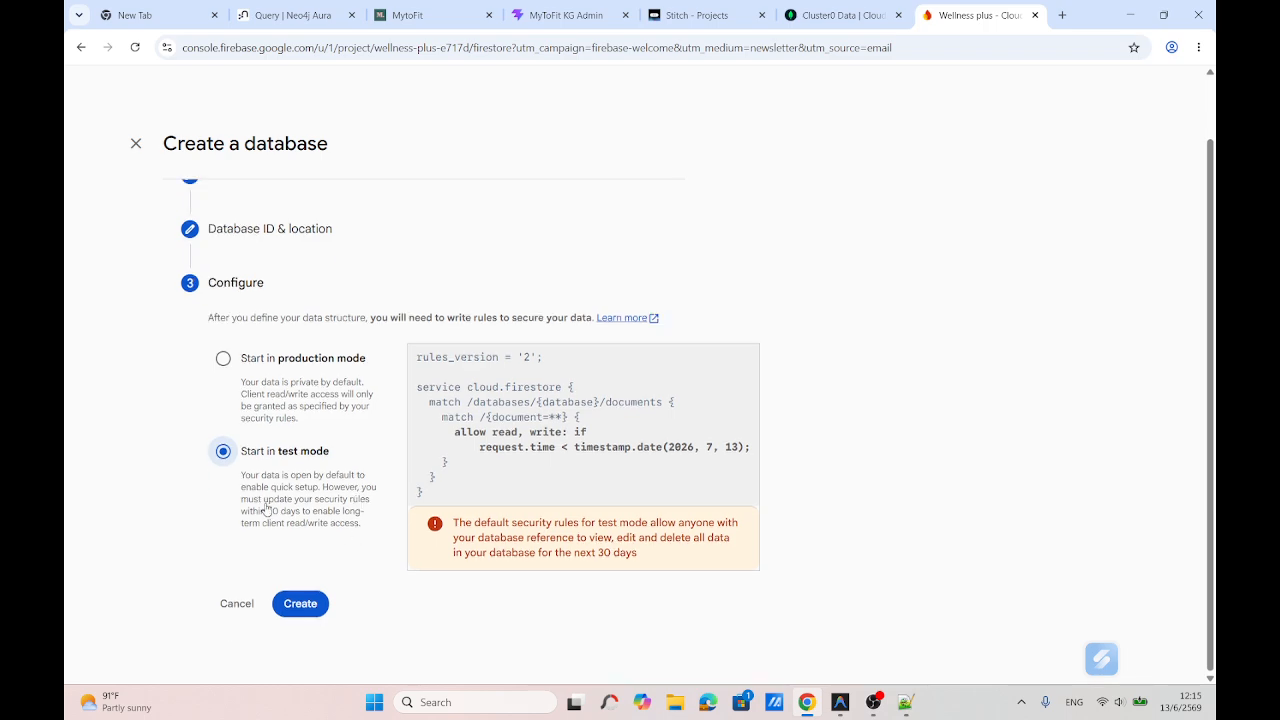
Step: Switch to Notepad++ and review the Step 2 instructions on test mode, database location and enabling
{"action": "left_click", "coordinate": [905, 703]}
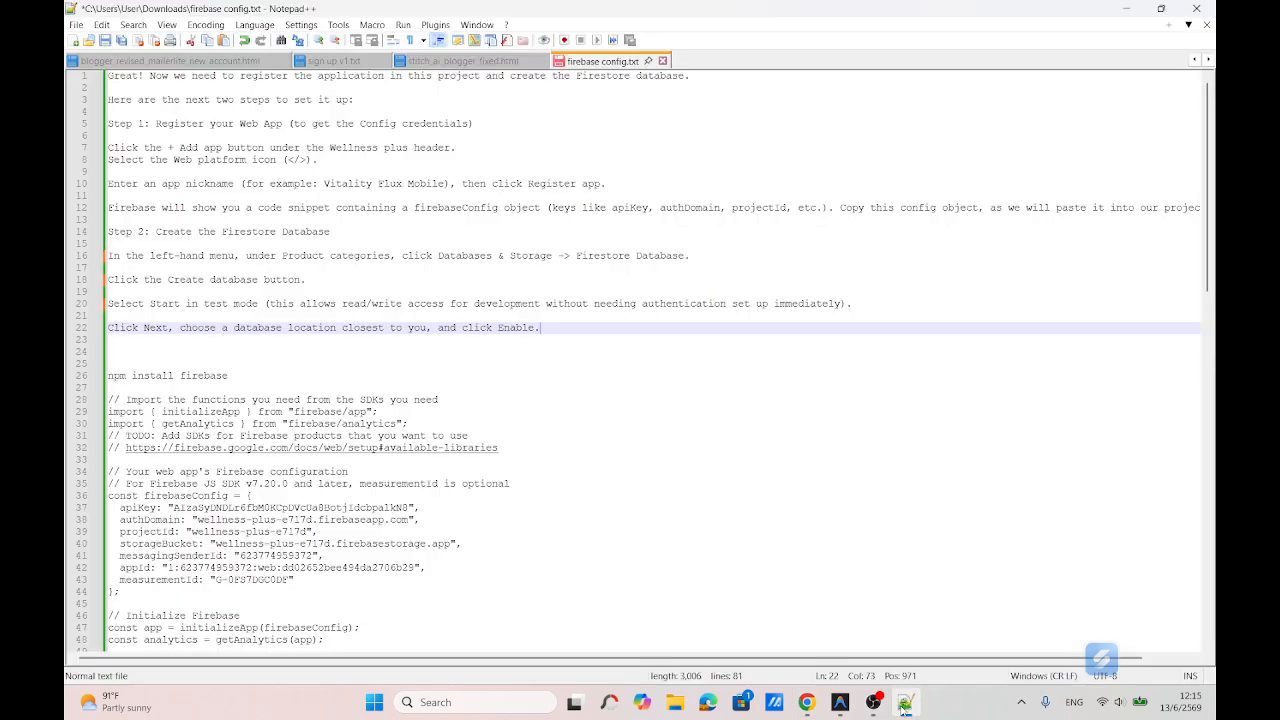
{"action": "double_click", "coordinate": [218, 307]}
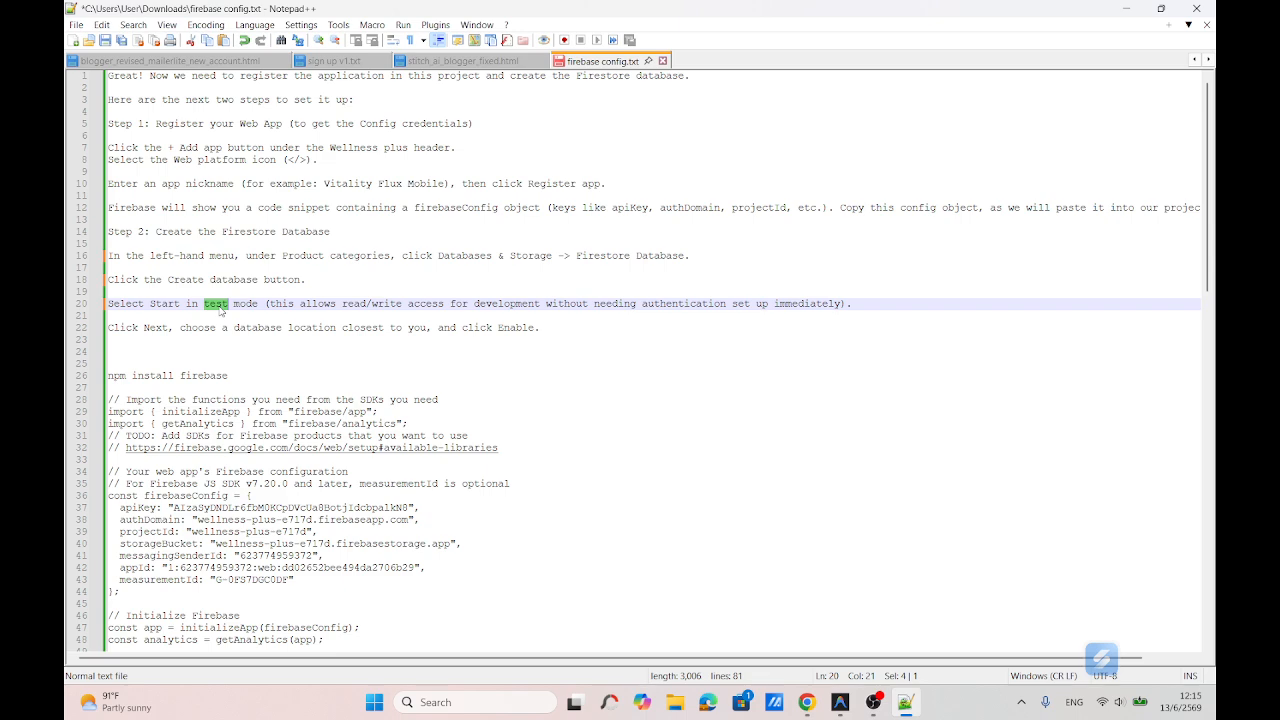
{"action": "left_click", "coordinate": [404, 303]}
{"action": "left_click", "coordinate": [803, 304]}
{"action": "left_click", "coordinate": [150, 327]}
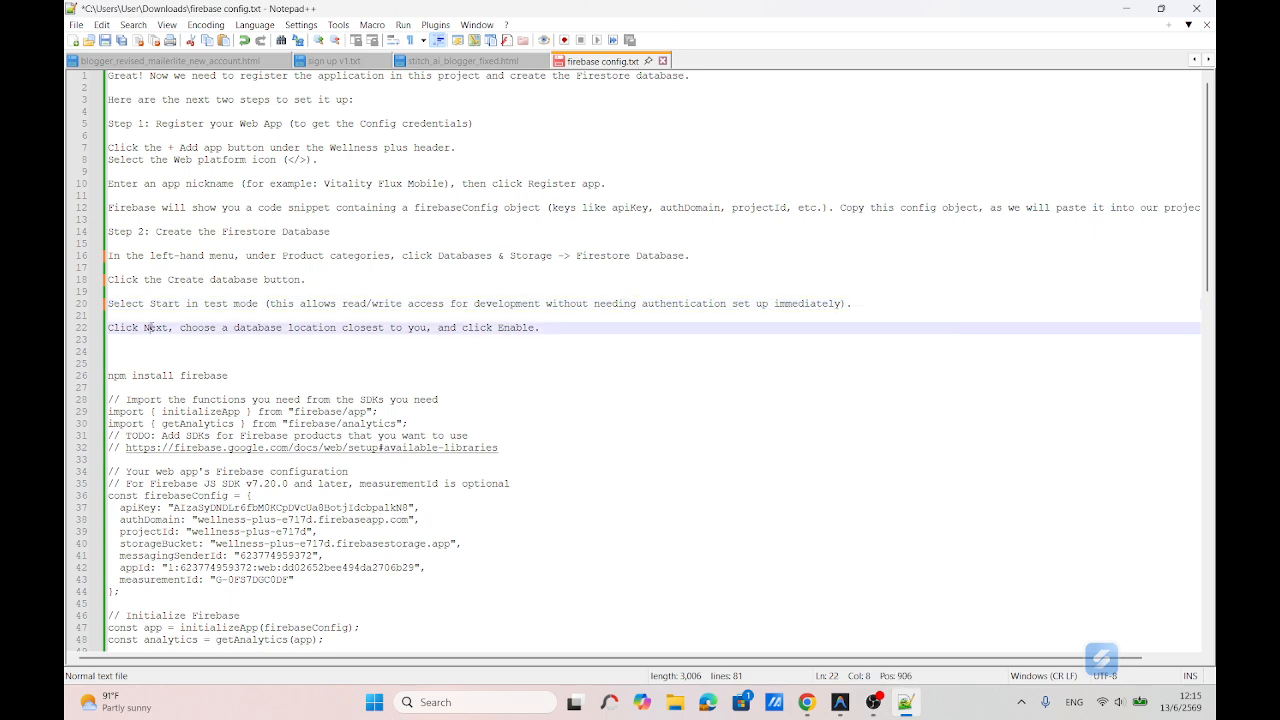
{"action": "left_click", "coordinate": [539, 330]}
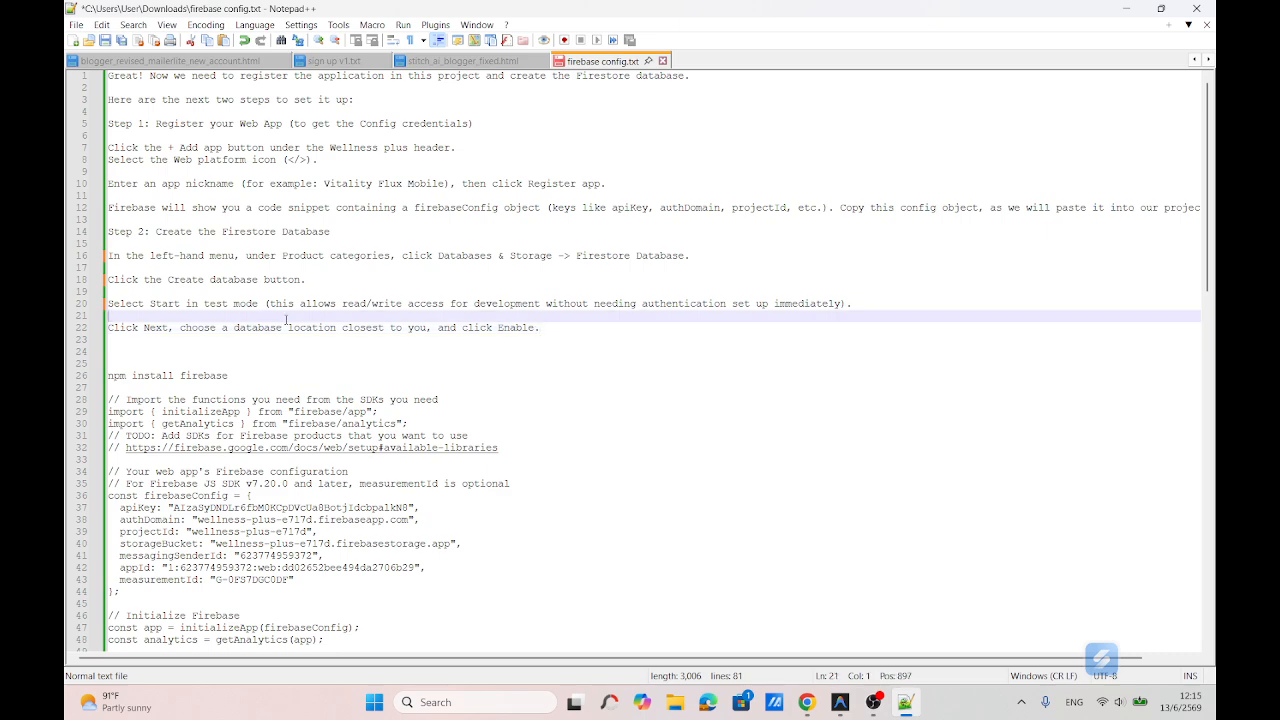
{"action": "left_click", "coordinate": [305, 341]}
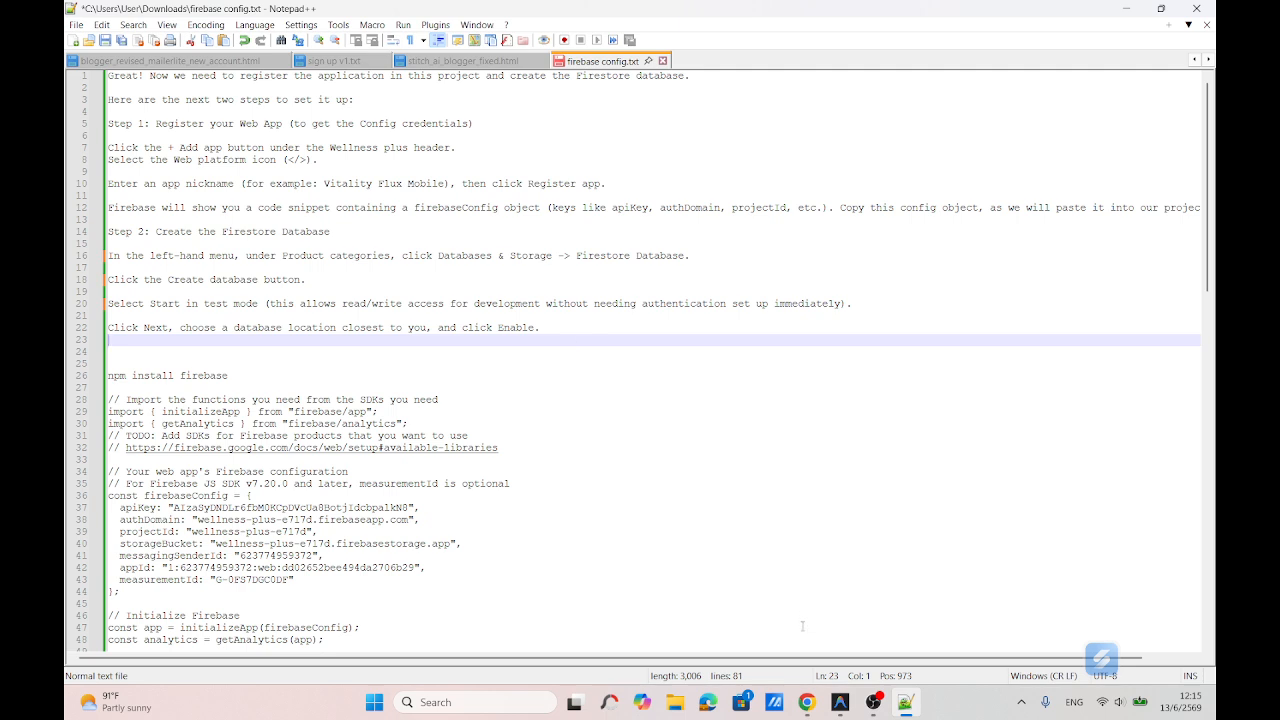
Step: Switch to Chrome, create the Firestore database and dismiss the query performance notice and the Firestore survey
{"action": "left_click", "coordinate": [806, 702]}
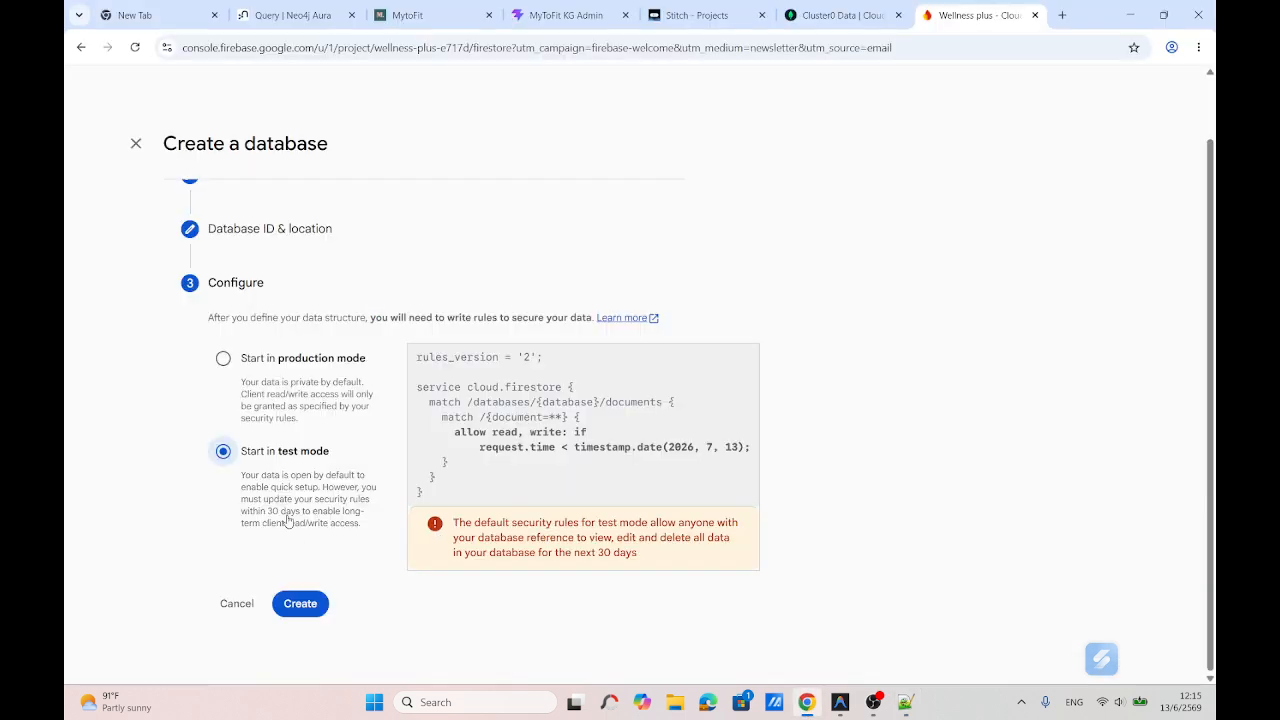
{"action": "left_click", "coordinate": [305, 610]}
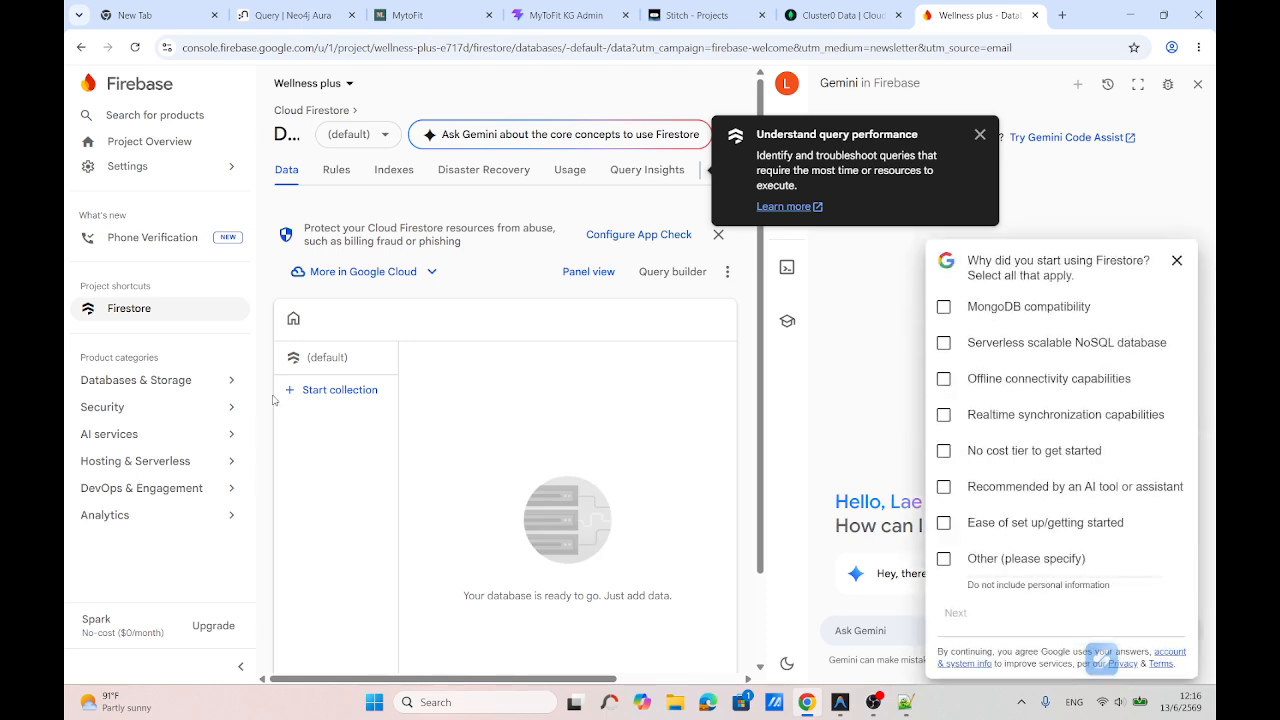
{"action": "left_click", "coordinate": [328, 328]}
{"action": "left_click", "coordinate": [984, 137]}
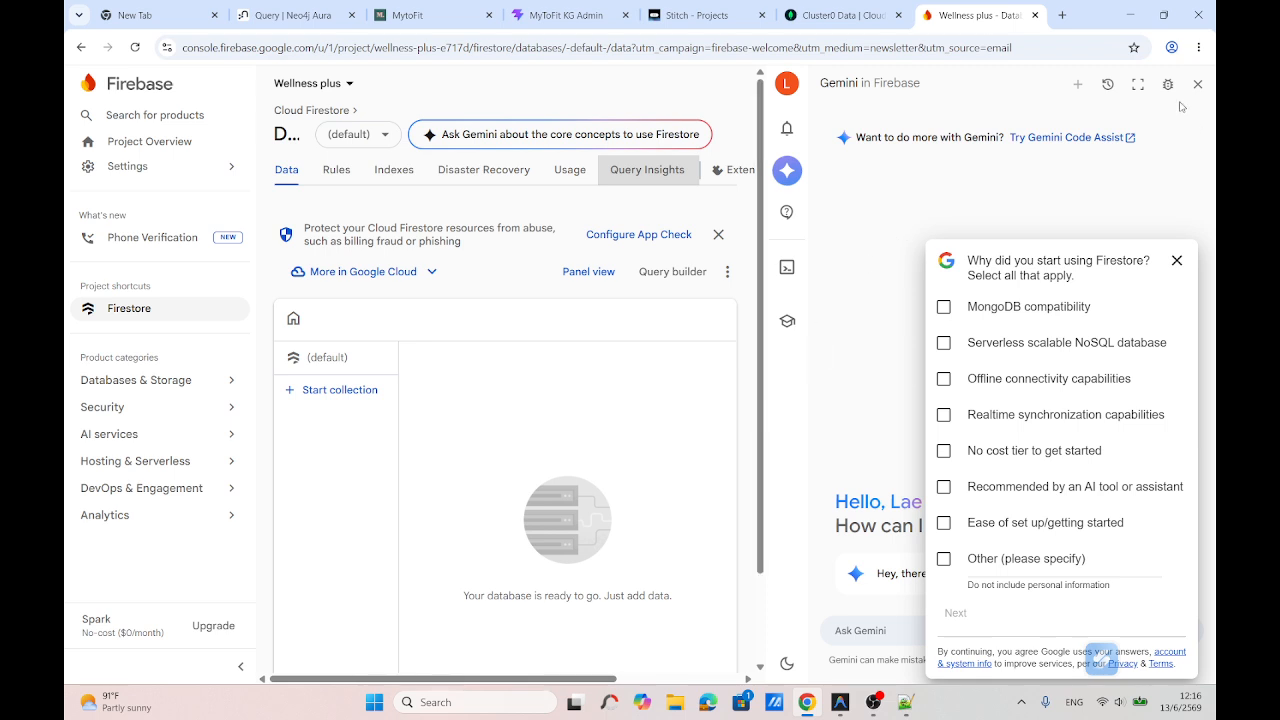
{"action": "left_click", "coordinate": [1177, 268]}
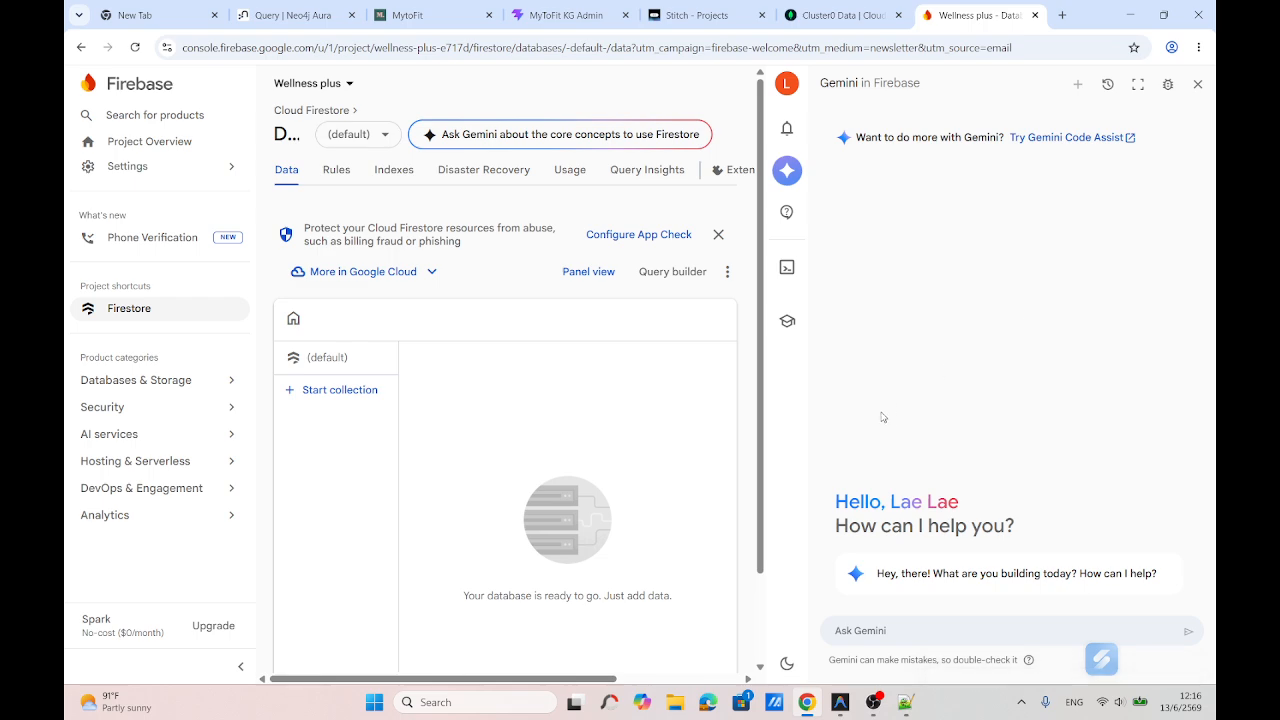
Step: Look over the new database's Data page, briefly opening and cancelling the form for starting a collection
{"action": "left_click", "coordinate": [901, 625]}
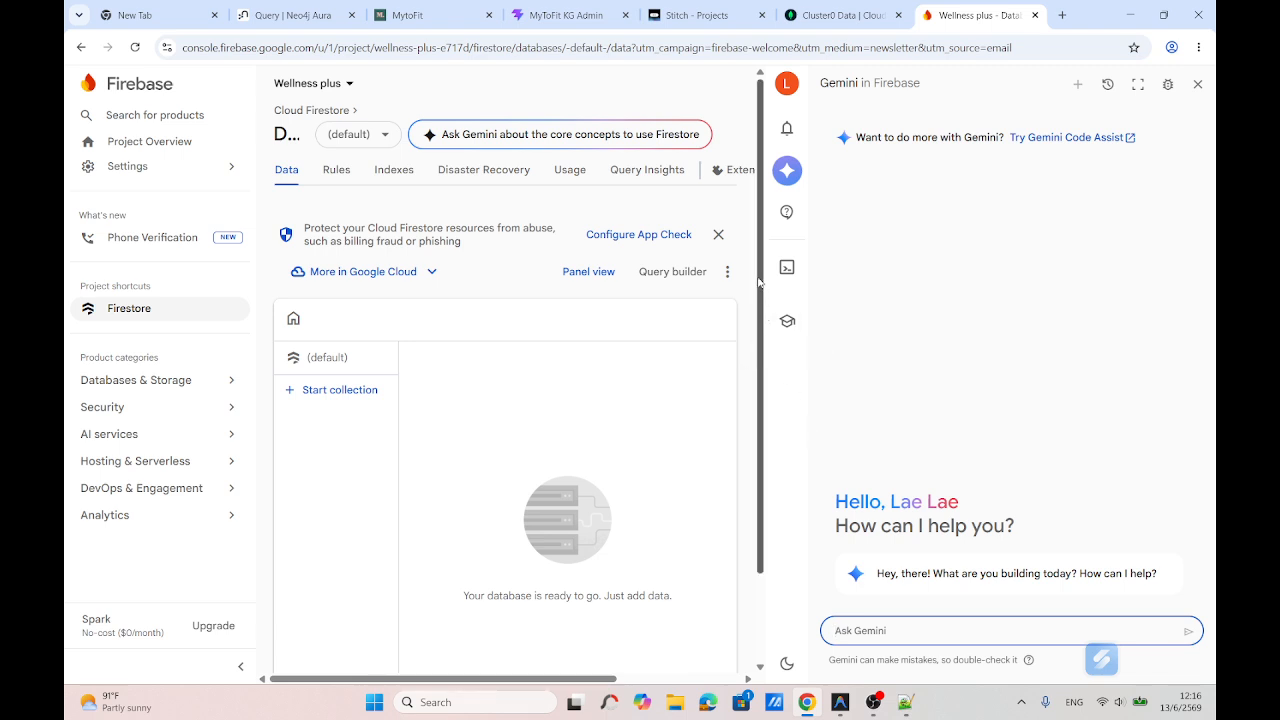
{"action": "left_click", "coordinate": [340, 391]}
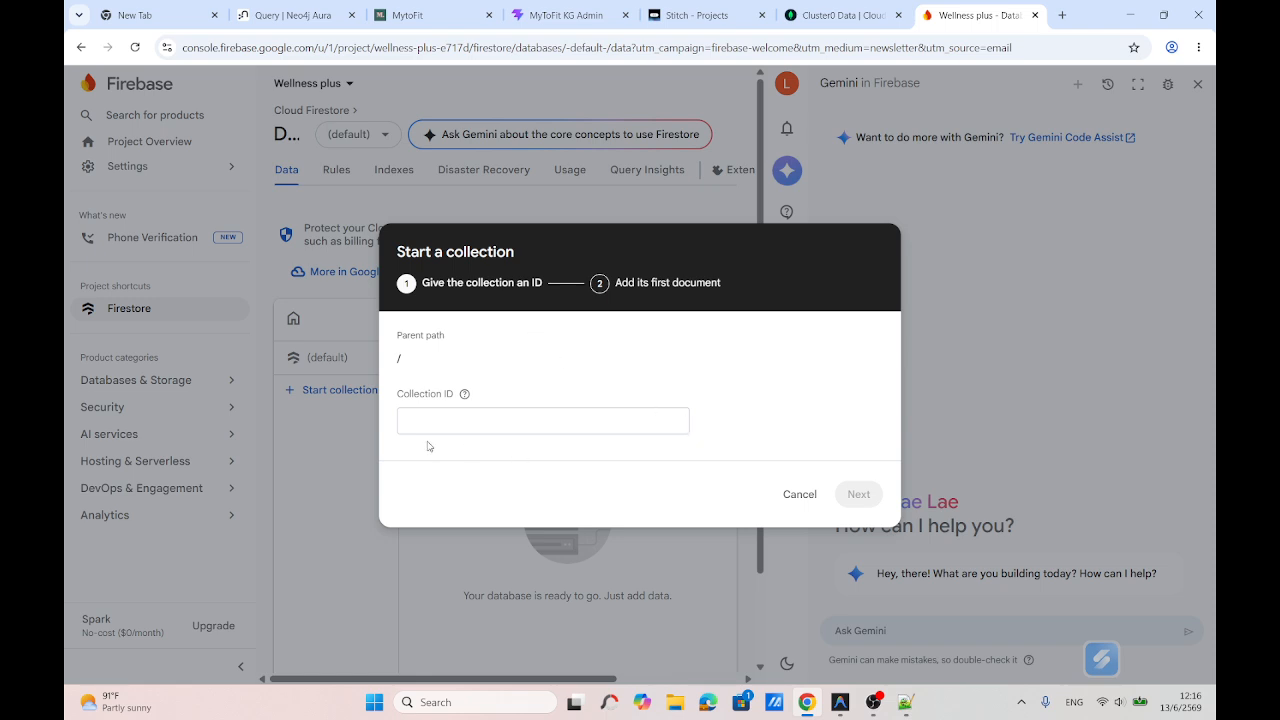
{"action": "left_click", "coordinate": [792, 496]}
{"action": "scroll", "coordinate": [577, 463], "scroll_direction": "down", "scroll_amount": 2}
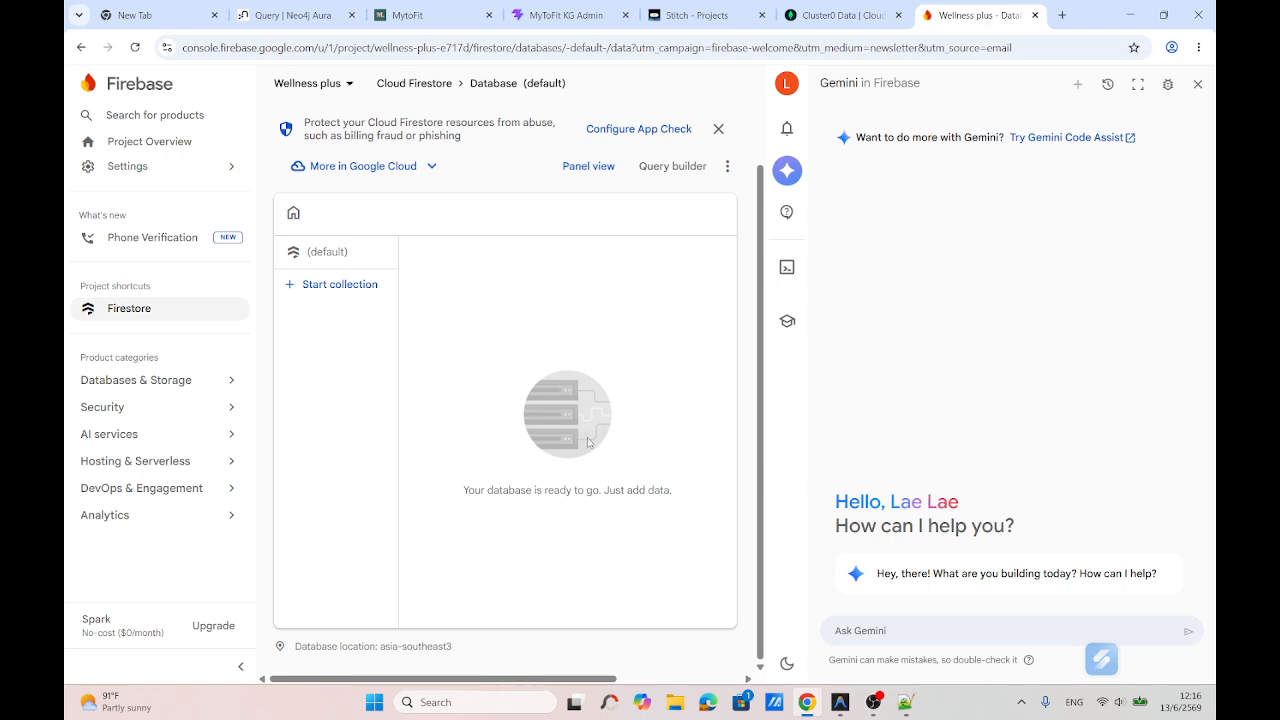
{"action": "scroll", "coordinate": [590, 443], "scroll_direction": "up", "scroll_amount": 2}
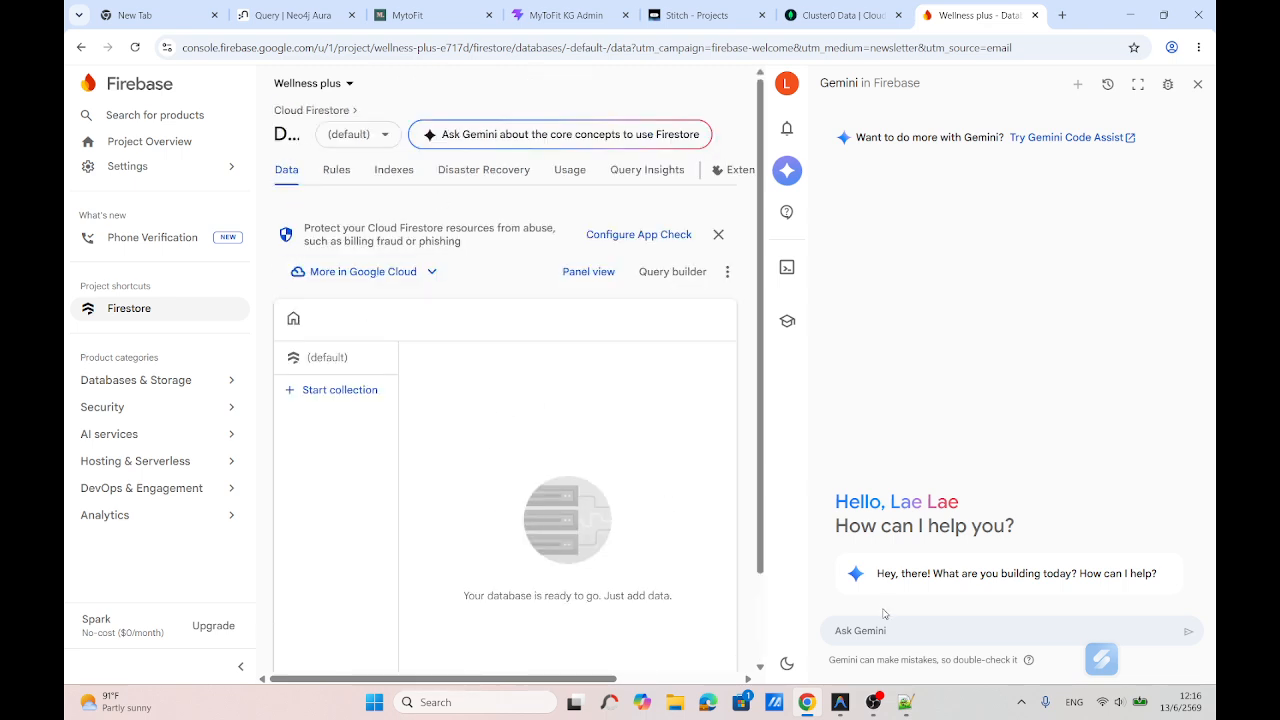
{"action": "left_click", "coordinate": [873, 702]}
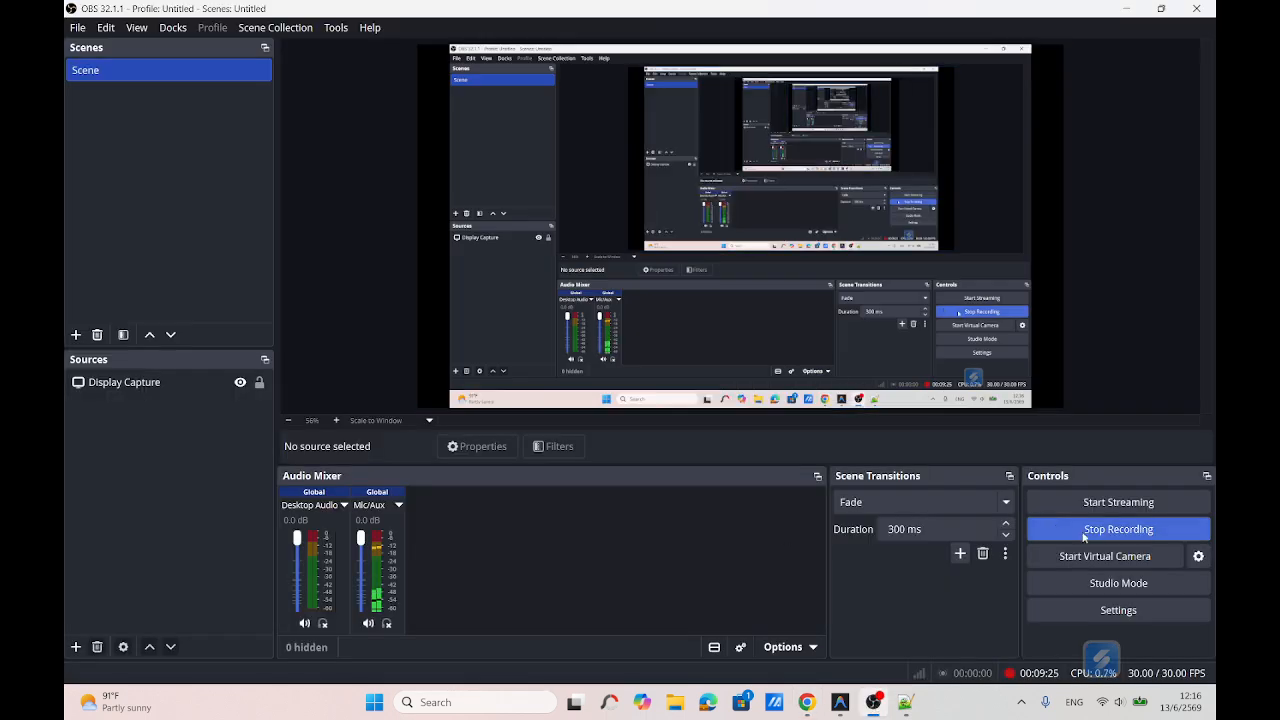